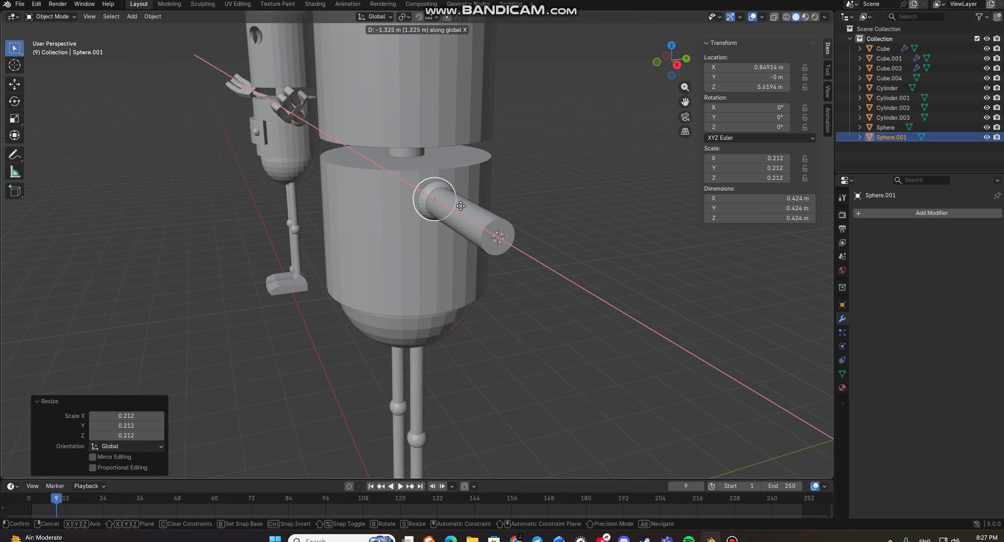
- Move the small sphere along X to the torso end of the upper arm, at about X 0.93 m
left_click(462, 206)
left_click(547, 163)
middle_click_drag(548, 162, 605, 173)
left_click(467, 197)
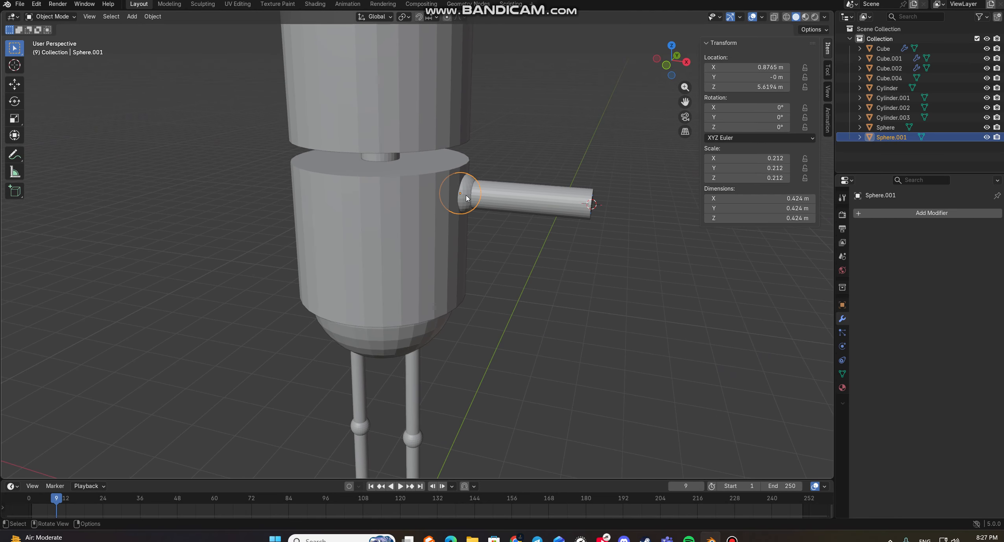
key("g")
key("x")
left_click(515, 158)
left_click(574, 110)
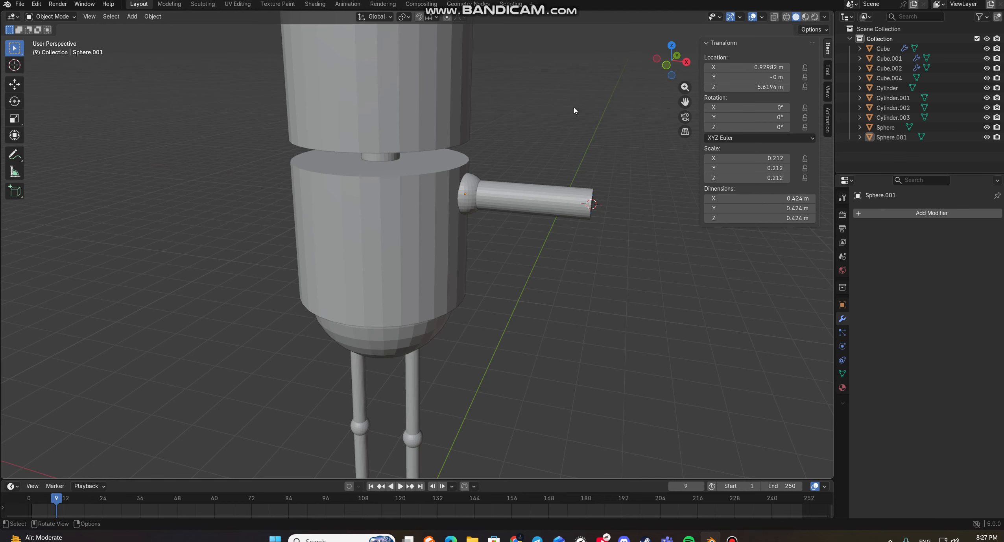
- Duplicate the shoulder sphere and place the copy about 1.17 m along X at the upper arm's outer end as the elbow
middle_click_drag(550, 283, 565, 268)
scroll(482, 279, "down", 6)
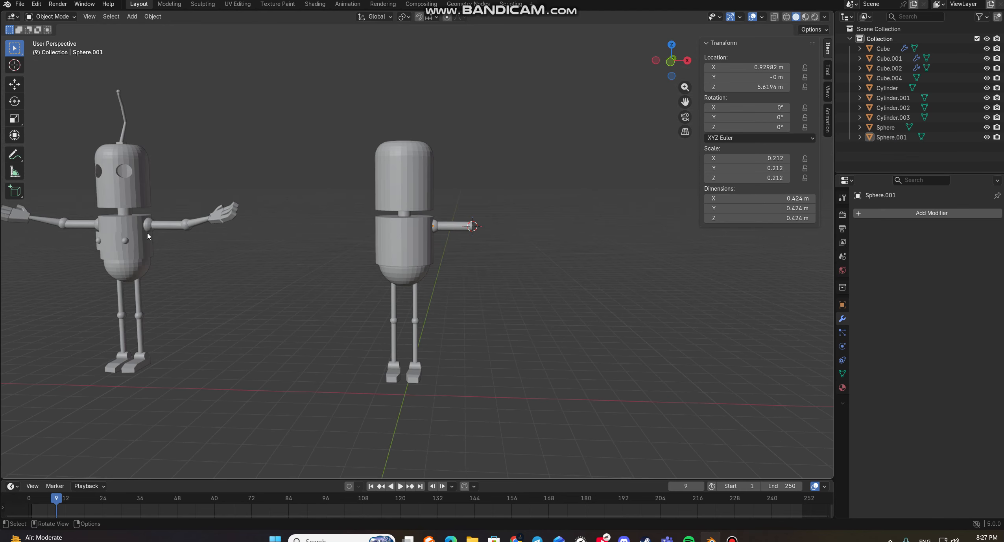
scroll(513, 242, "up", 1)
middle_click_drag(514, 241, 442, 208)
scroll(442, 207, "up", 2)
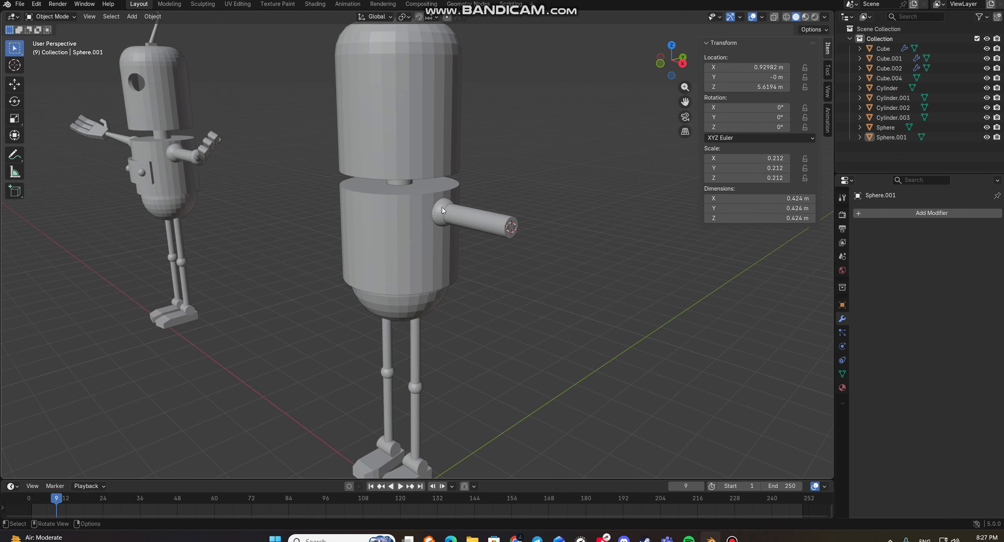
left_click(442, 209)
scroll(500, 206, "up", 1)
key("shift+d")
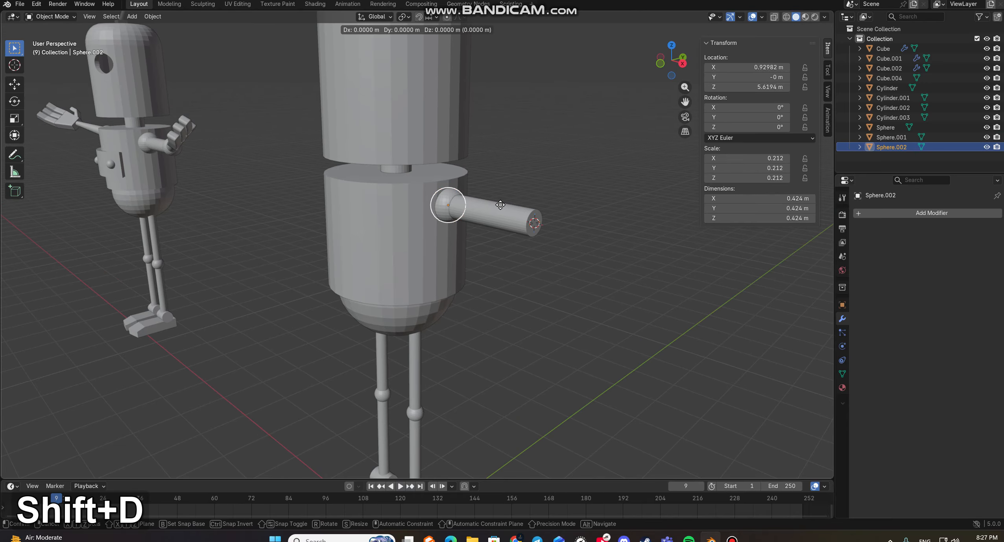
key("g")
key("x")
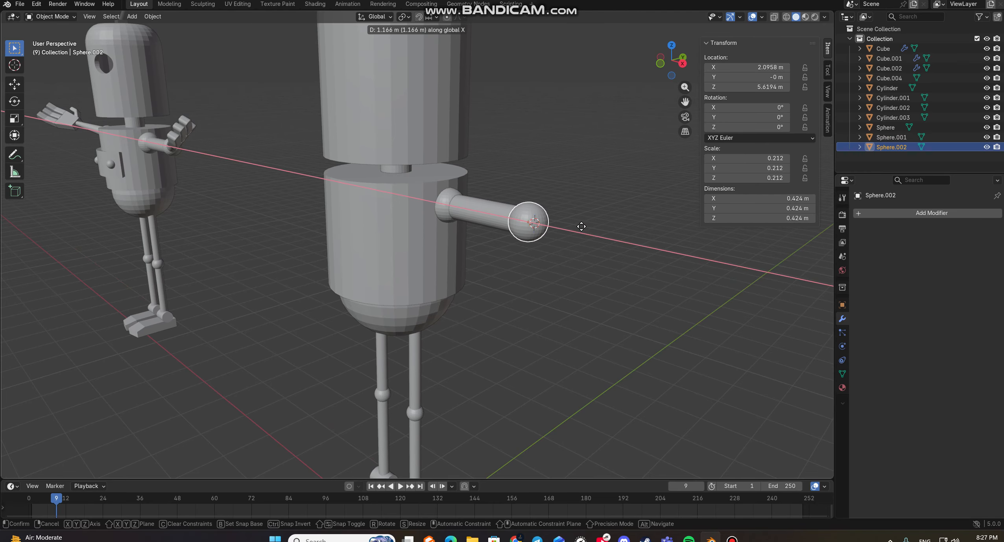
left_click(582, 226)
- Duplicate the upper-arm cylinder and move the copy about 1.40 m along X beyond the elbow sphere as the forearm
left_click(485, 212)
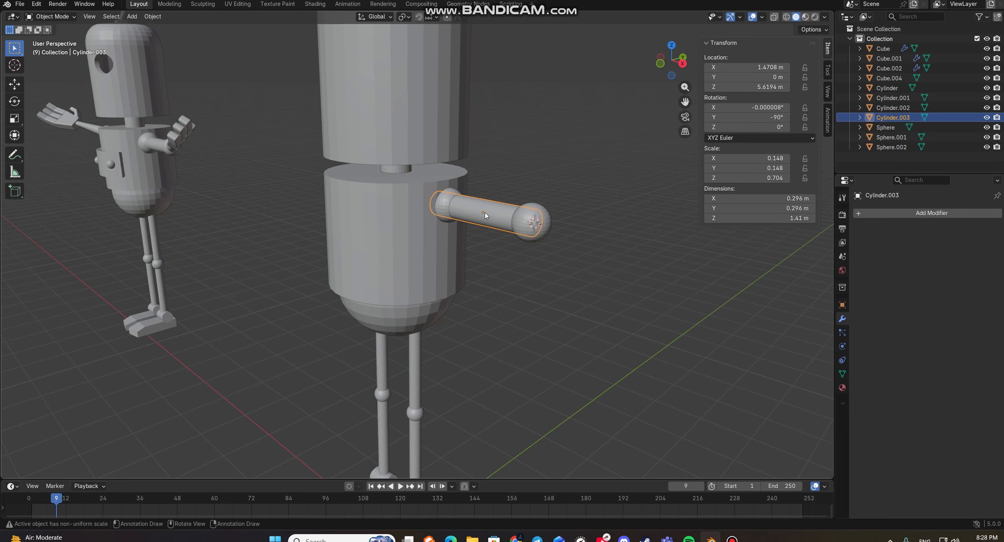
middle_click_drag(485, 212, 298, 267)
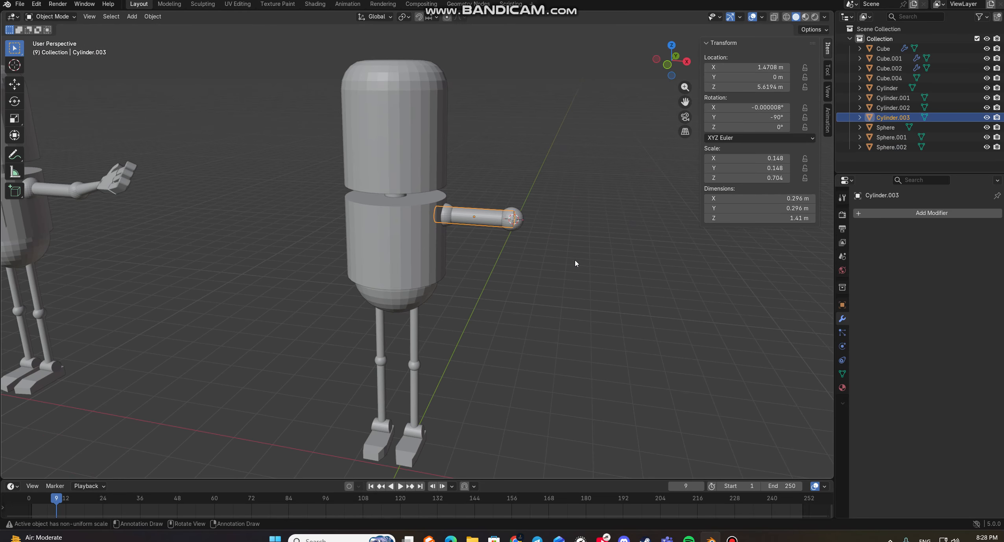
scroll(616, 255, "up", 5)
middle_click_drag(629, 259, 610, 258)
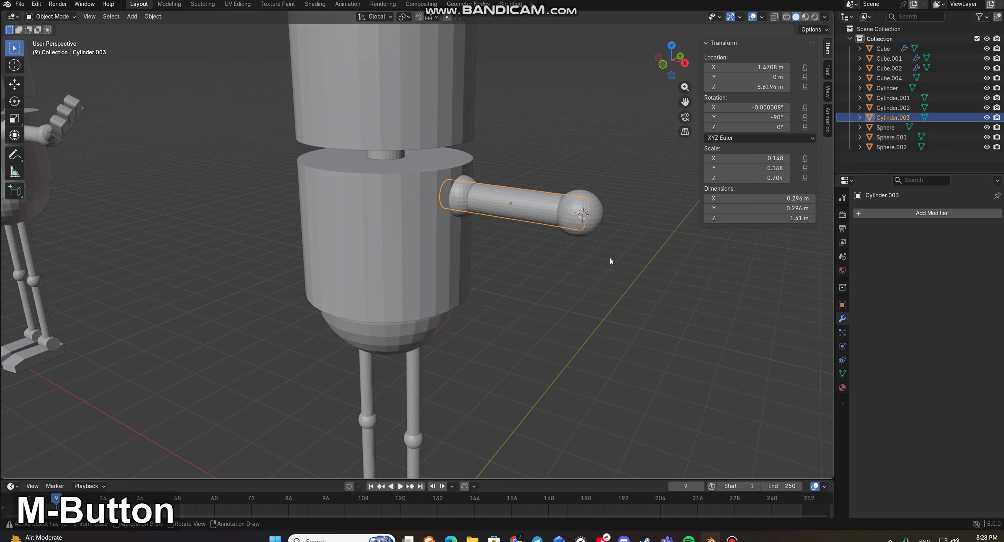
key("shift+d")
key("g")
key("x")
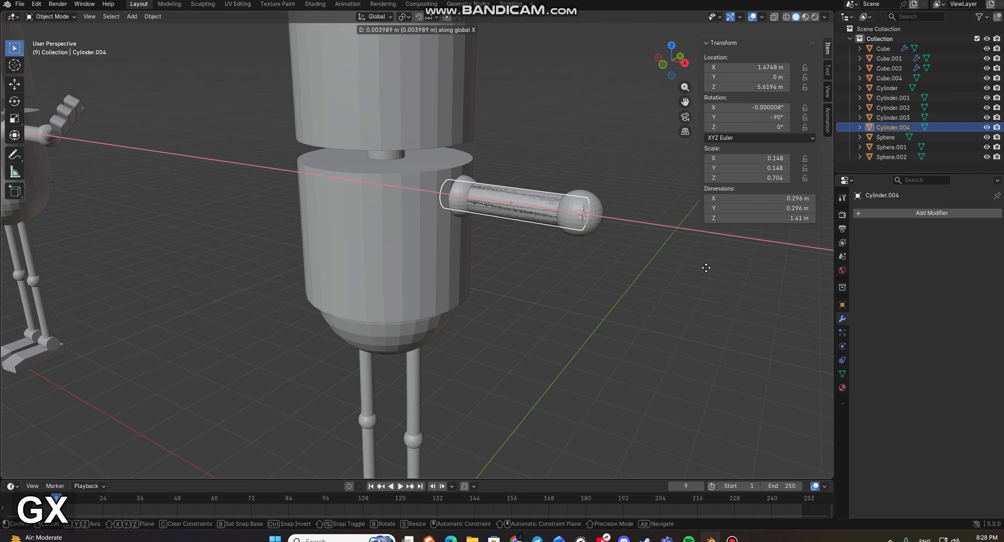
left_click(767, 275)
- Scale the forearm cylinder to about 0.646 and move it about 0.15 m back along X into the elbow sphere
key("s")
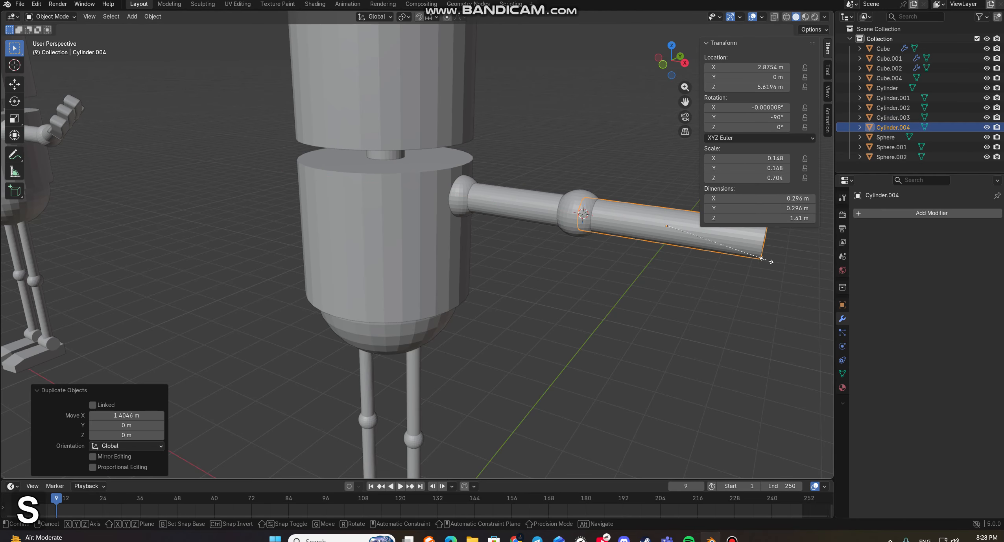
left_click(730, 250)
key("g")
key("x")
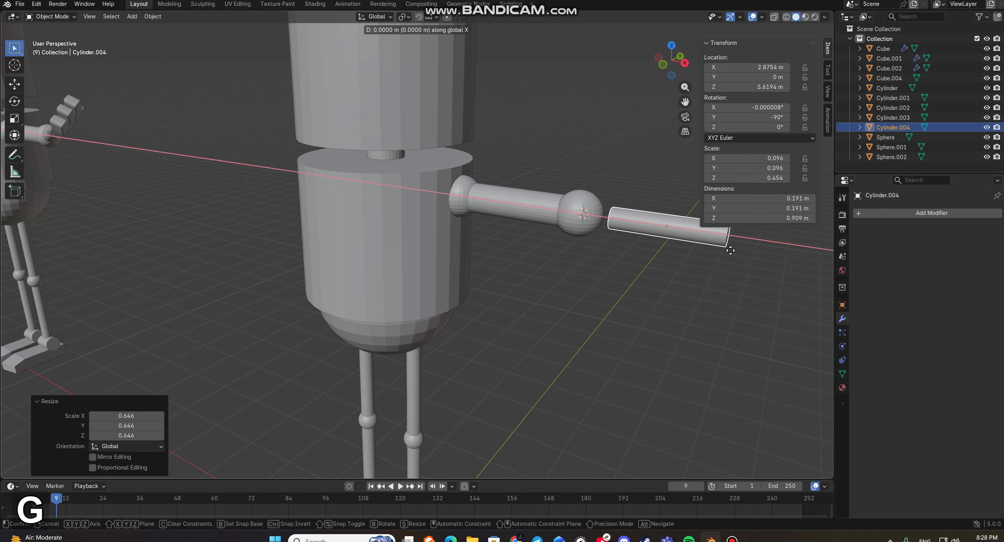
left_click(688, 262)
- Enlarge the forearm cylinder uniformly by a factor of about 1.24
middle_click_drag(689, 262, 583, 281)
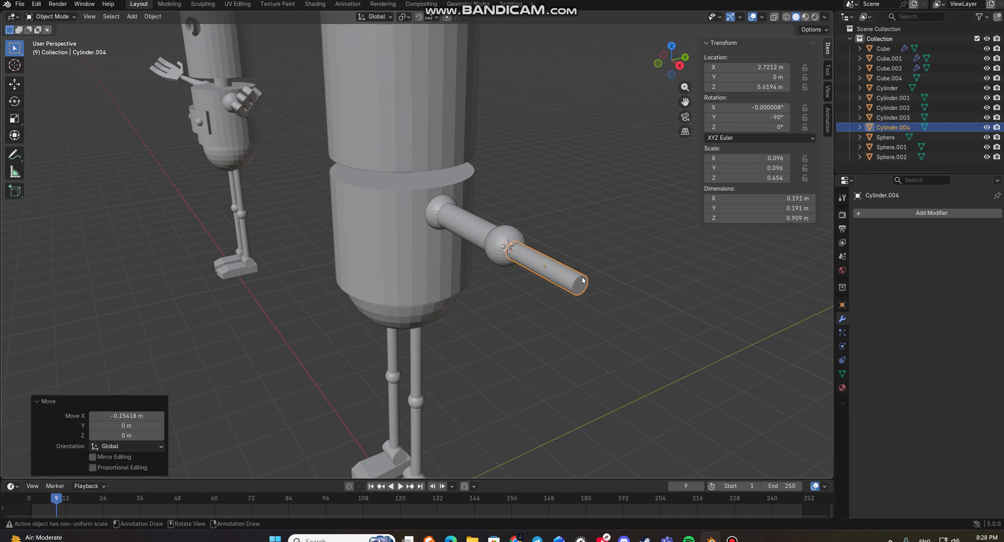
scroll(588, 278, "up", 2)
key("s")
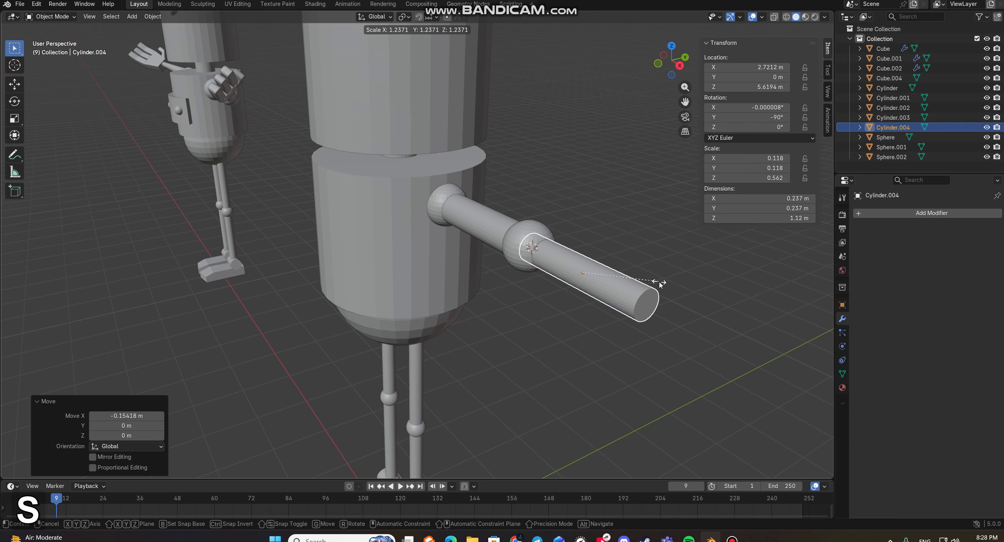
left_click(659, 282)
- Taper the forearm in Edit Mode by scaling its outer end face to about 0.572, and enlarge that face again by about 1.14
key("Tab")
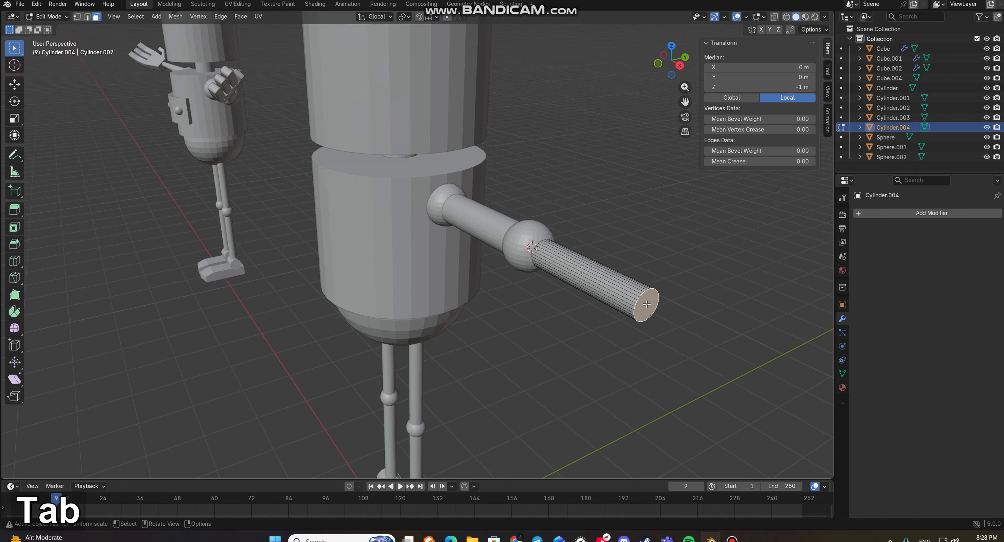
middle_click_drag(668, 303, 574, 302)
key("s")
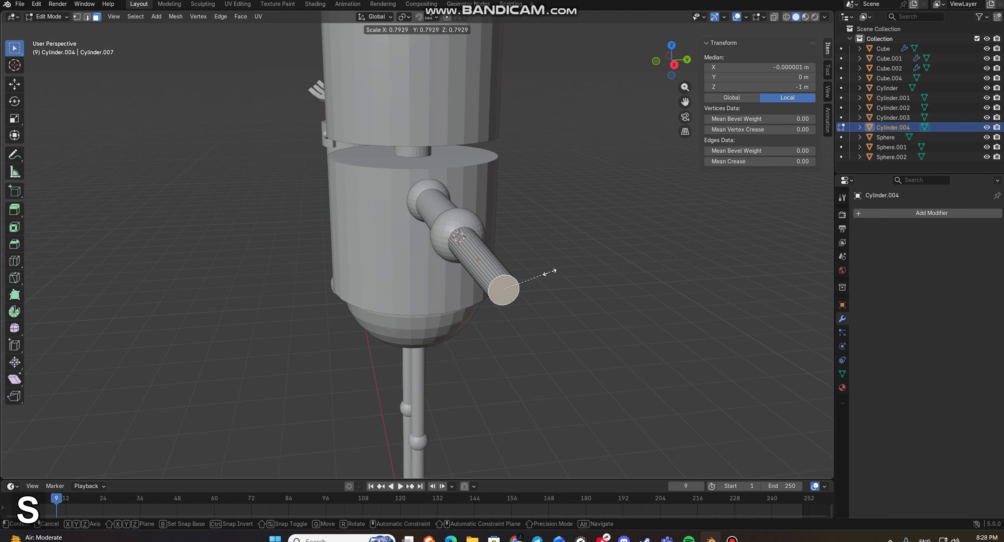
left_click(537, 275)
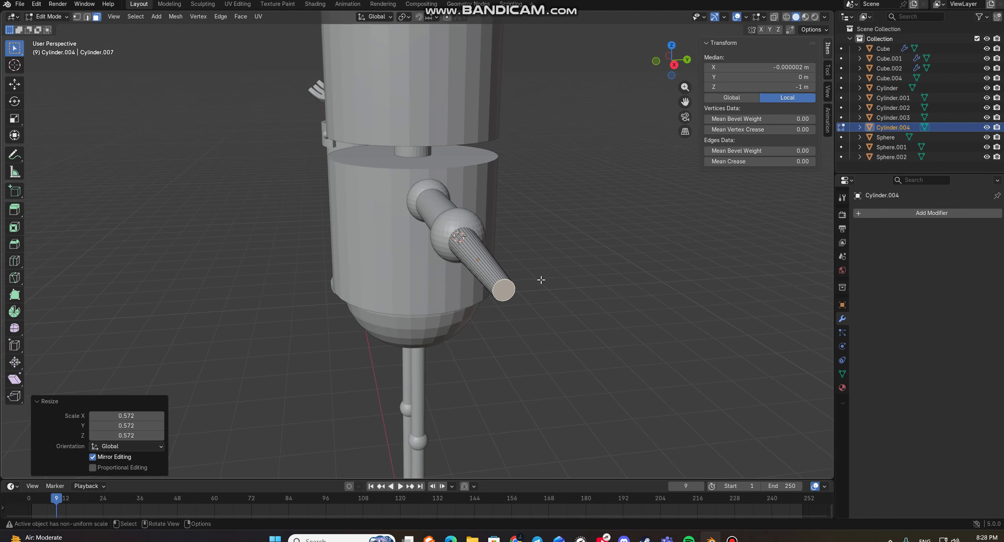
middle_click_drag(537, 274, 271, 271)
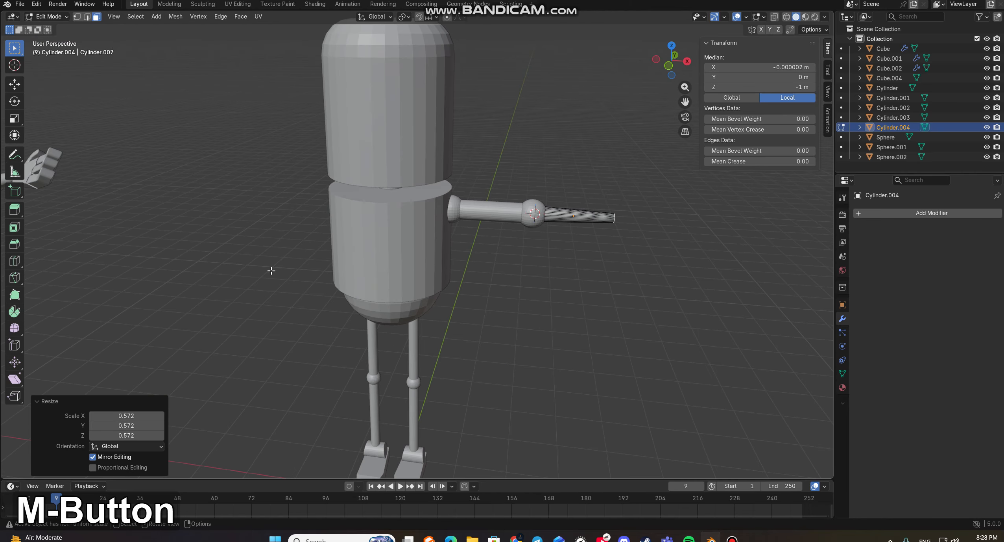
middle_click_drag(588, 247, 608, 247)
key("s")
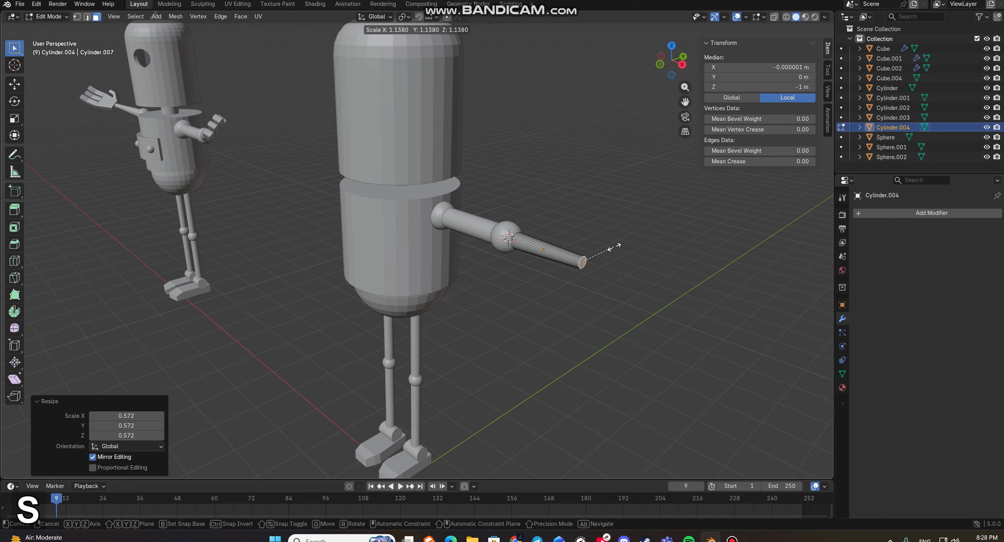
left_click(614, 247)
left_click(487, 327)
- Add a cube to the forearm mesh at the elbow and scale it down to about 0.166
scroll(501, 325, "down", 2)
middle_click_drag(502, 325, 554, 319)
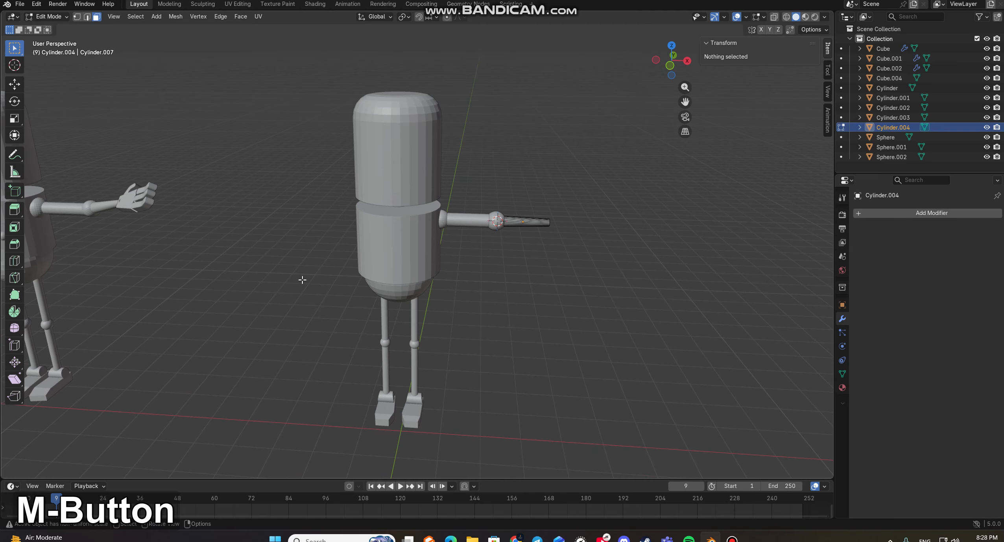
middle_click_drag(302, 279, 185, 226)
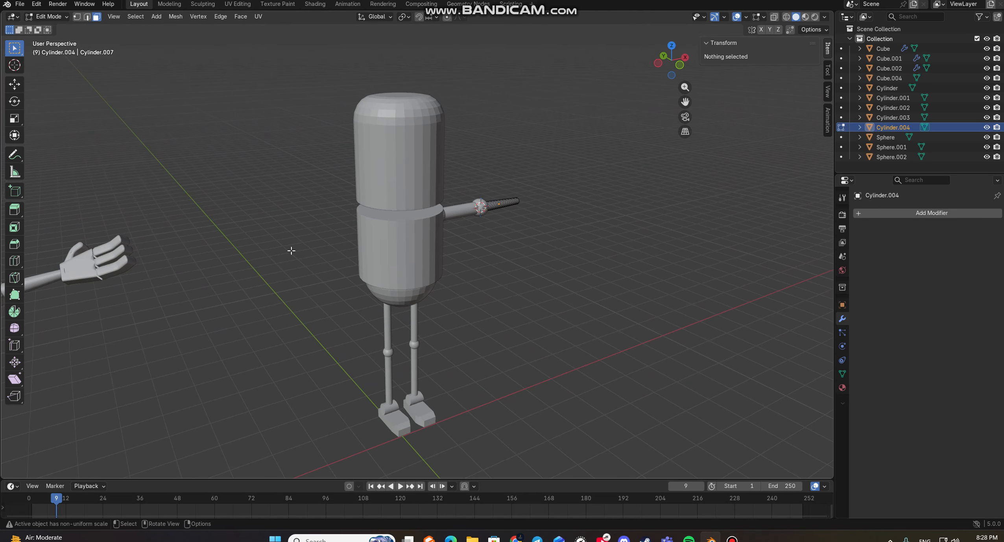
middle_click_drag(457, 249, 598, 317)
scroll(599, 317, "up", 5)
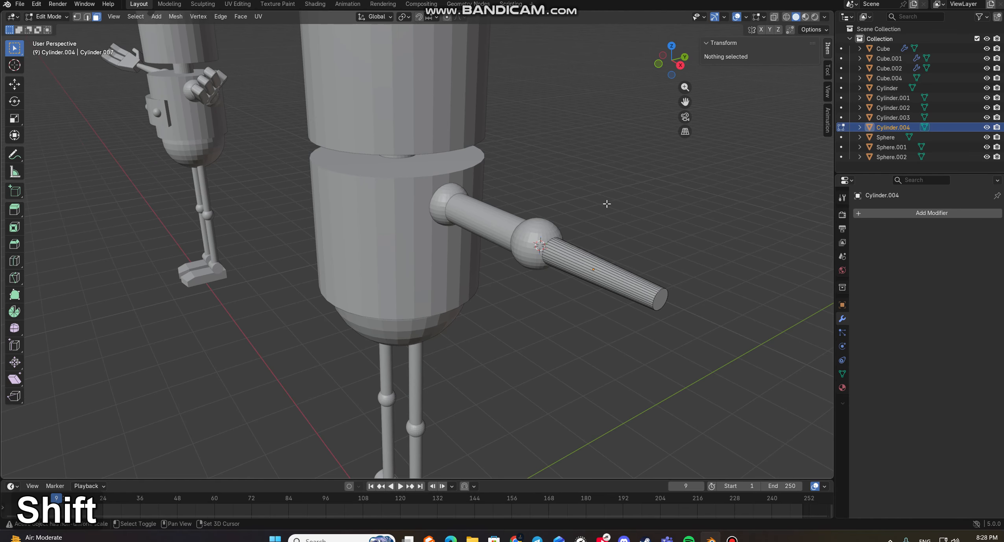
key("shift+a")
left_click(596, 213)
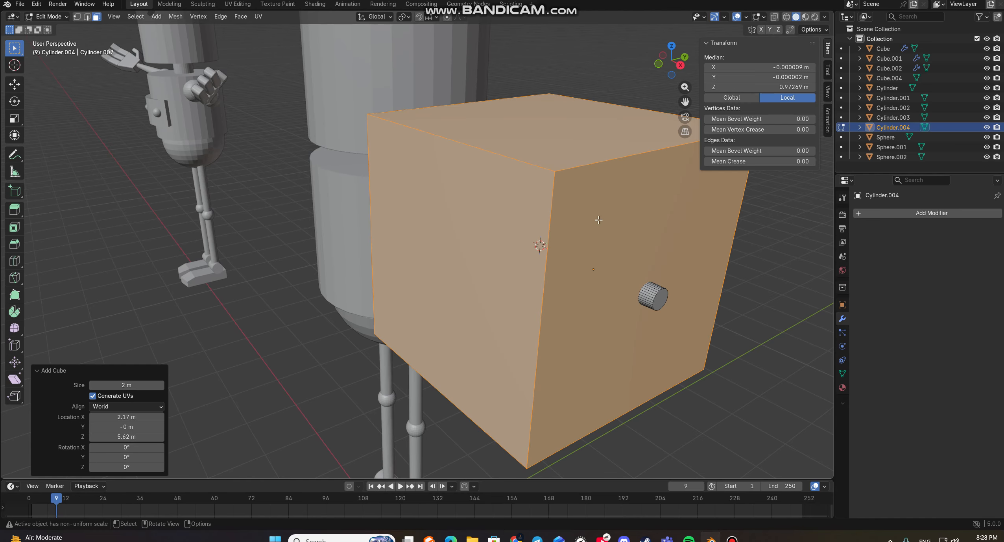
key("s")
left_click(563, 231)
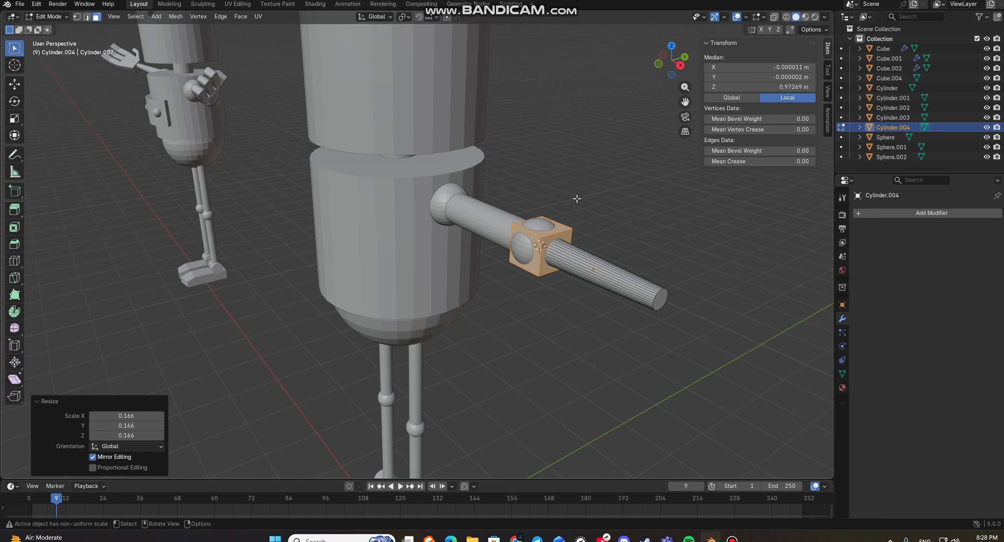
- Move the cube about 1.18 m along X to the forearm's outer end and scale it to about 0.596
key("g")
key("x")
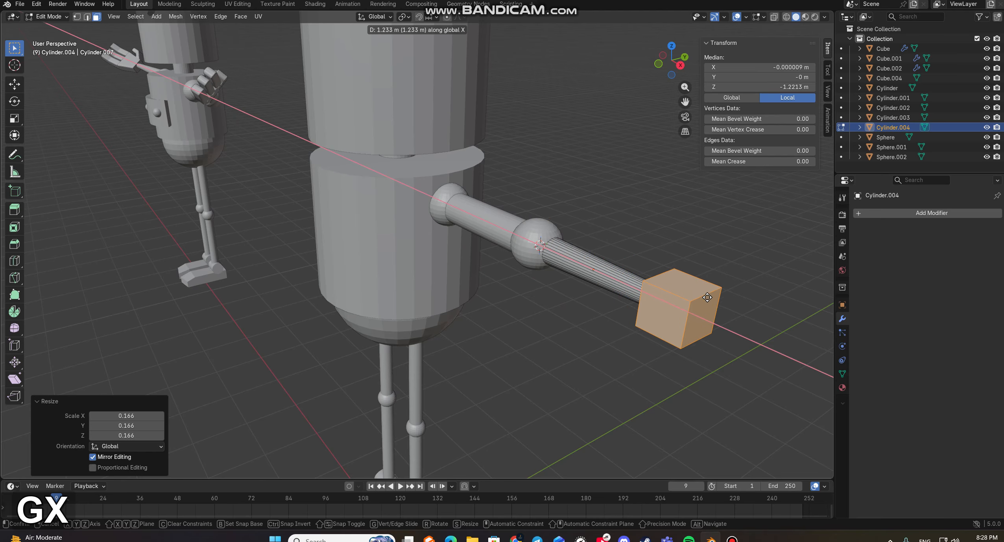
left_click(623, 340)
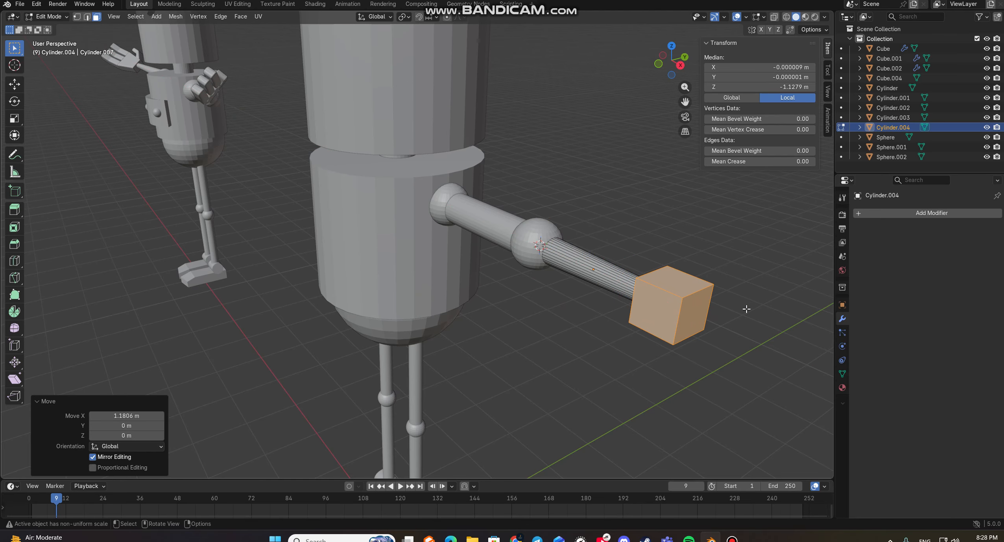
key("s")
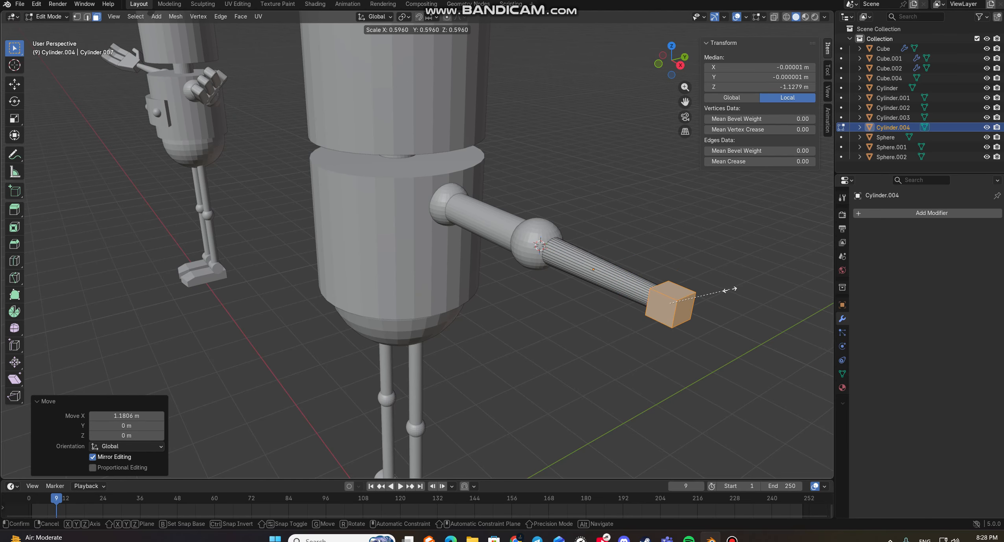
left_click(730, 290)
- Examine the finished reference robot's hand, including its palm and finger shapes, and compare it with the cube on the new arm
middle_click_drag(659, 365, 719, 349)
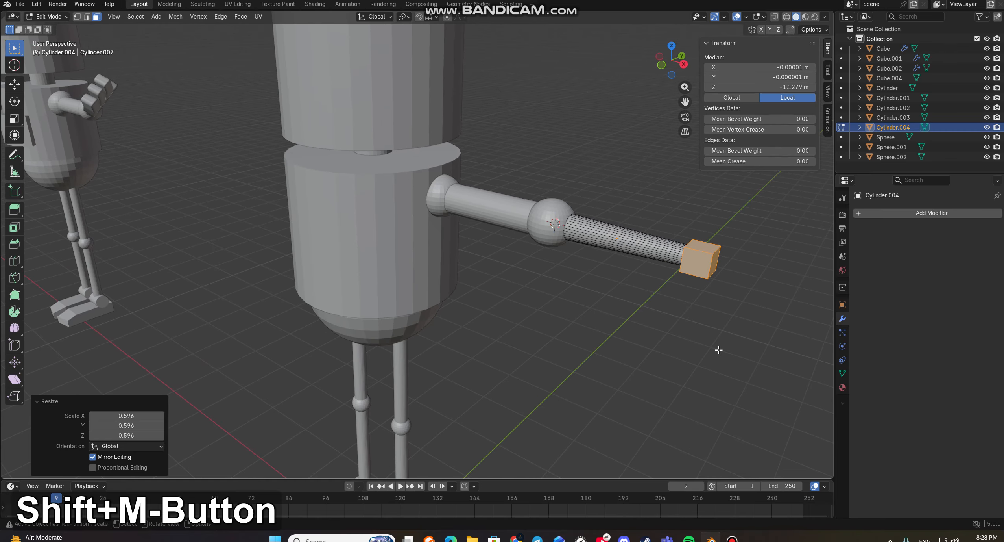
key("KP_Decimal")
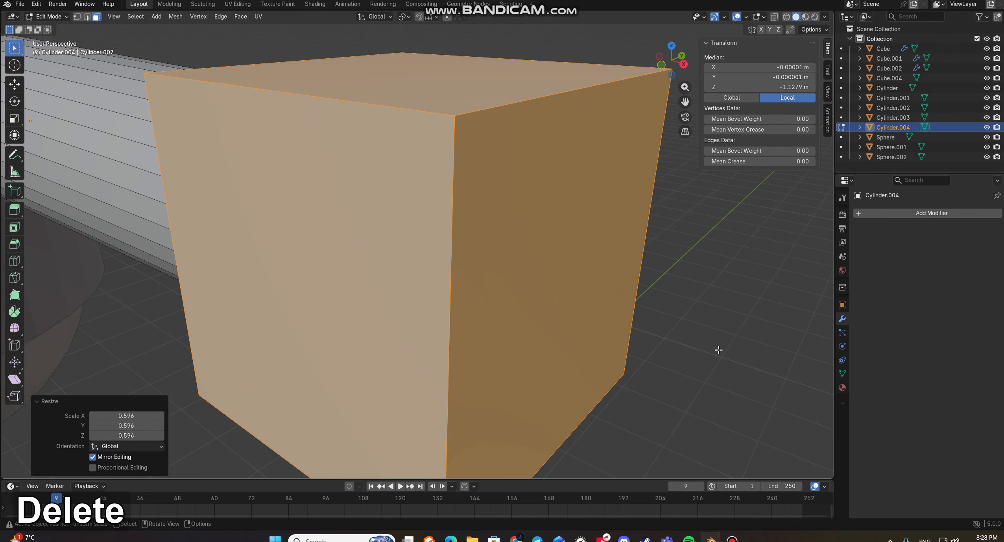
middle_click_drag(533, 296, 471, 290)
scroll(471, 290, "down", 6)
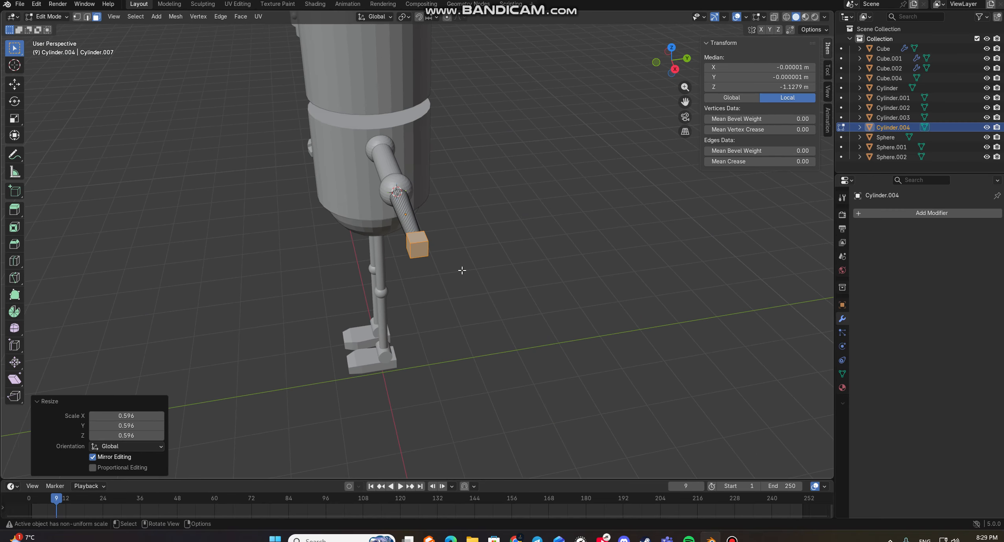
mouse_move(481, 268)
middle_mouse_down()
mouse_move(524, 264)
mouse_move(494, 266)
middle_mouse_up()
scroll(493, 267, "down", 9)
middle_click_drag(183, 165, 443, 276)
scroll(430, 235, "up", 3)
middle_click_drag(430, 234, 443, 236)
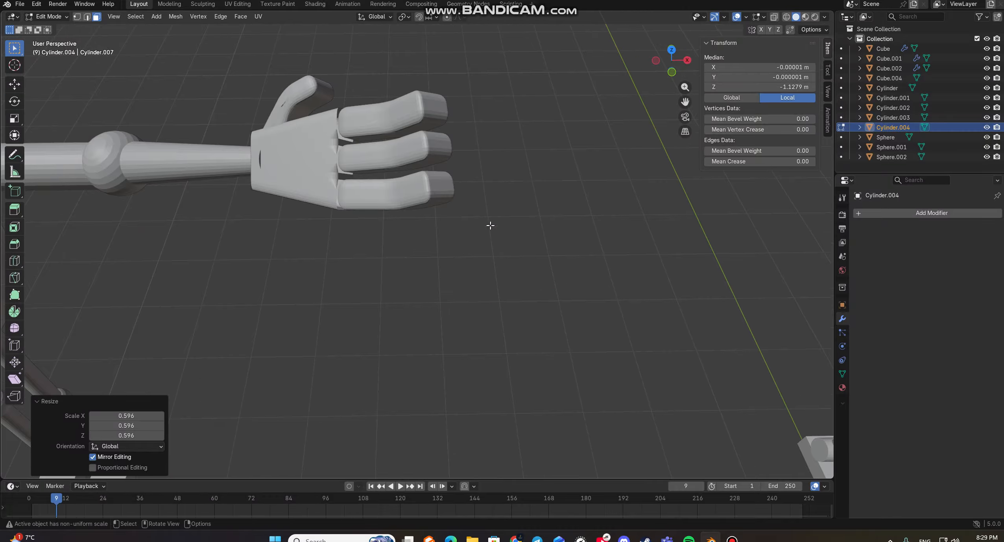
middle_click_drag(545, 279, 604, 333, "shift")
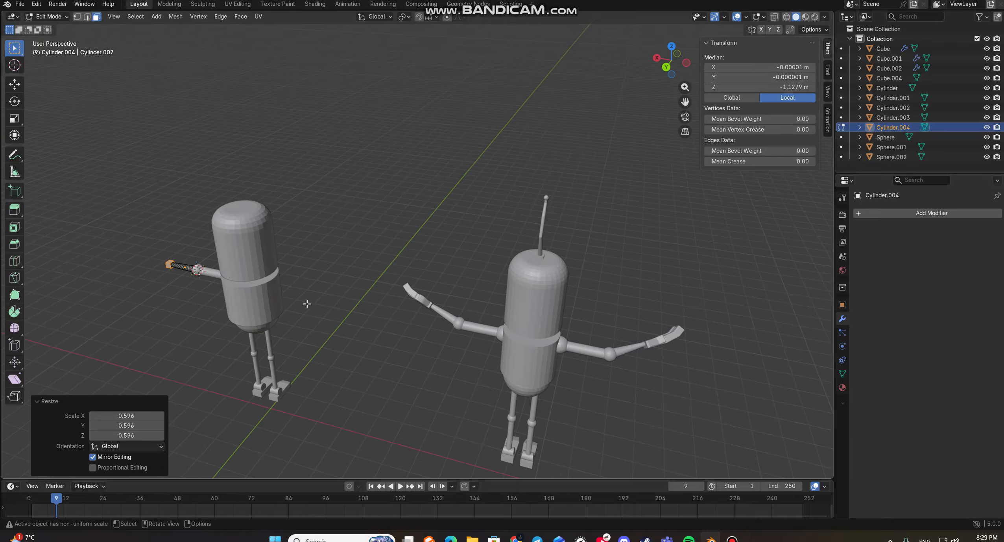
middle_click_drag(307, 304, 620, 297)
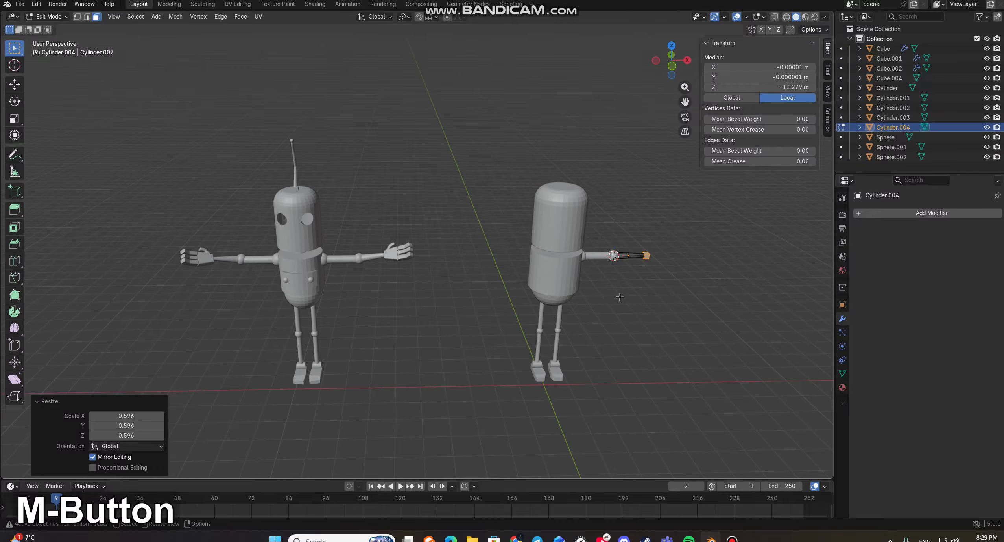
- Scale the outer end face of the hand cube up to about 1.458
left_click(646, 256)
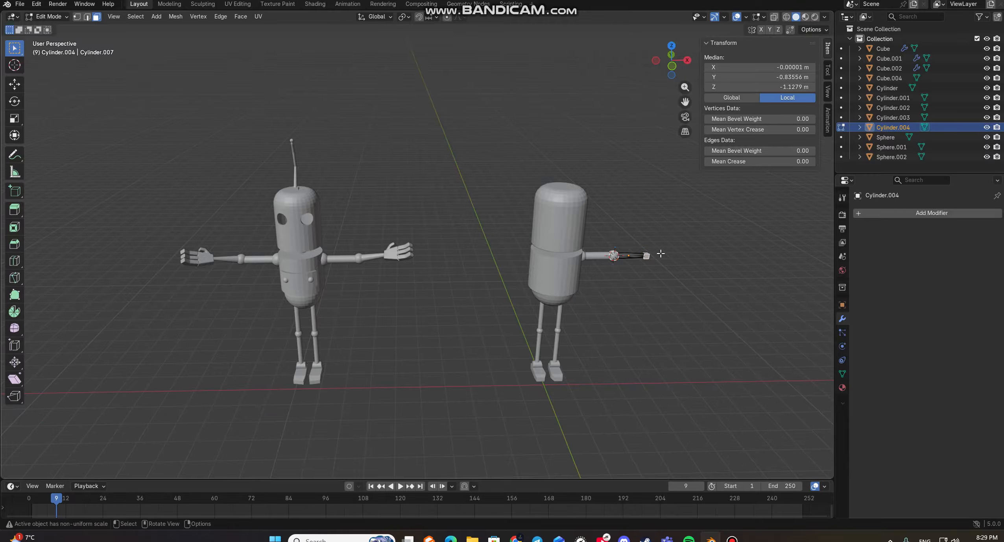
key("KP_Decimal")
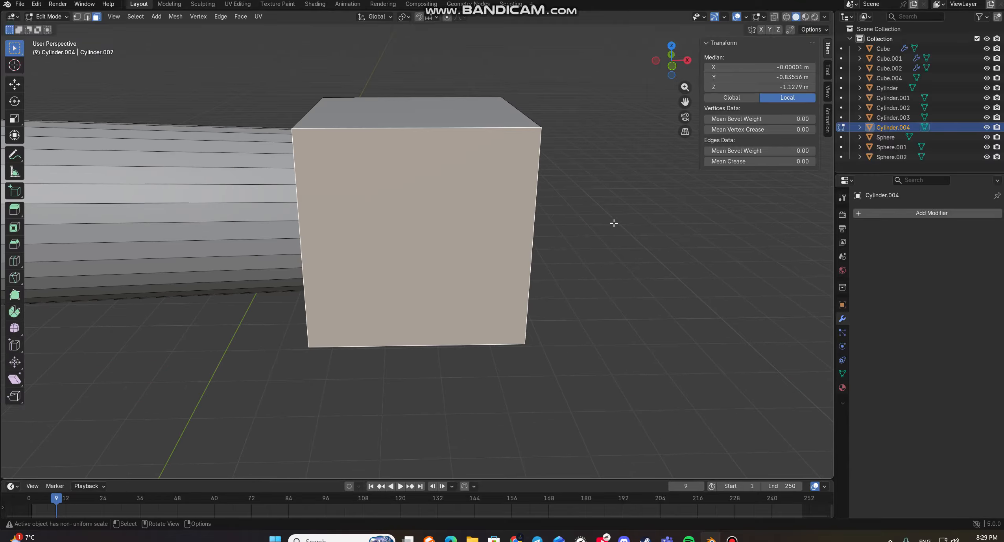
scroll(598, 237, "down", 3)
scroll(605, 226, "up", 1)
middle_click_drag(579, 184, 516, 213)
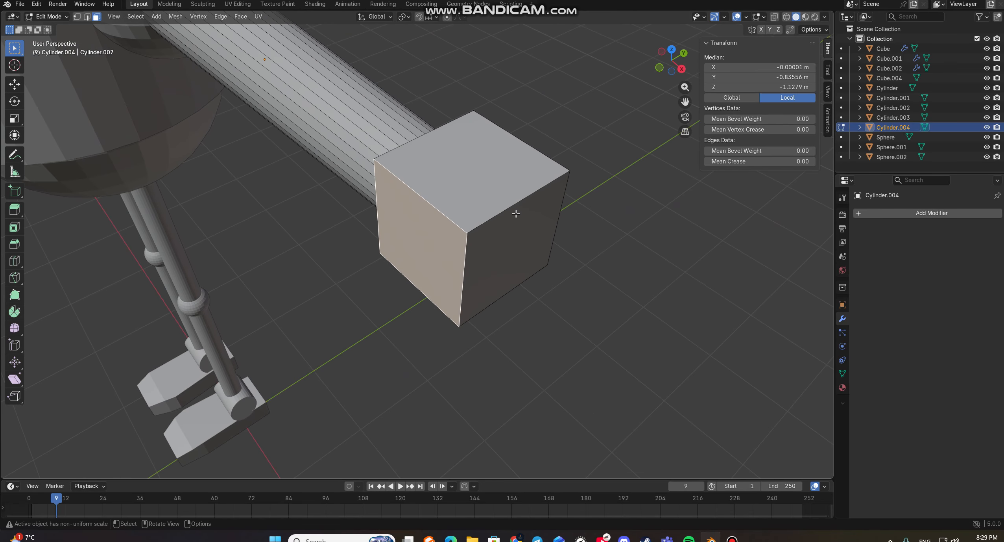
left_click(526, 231)
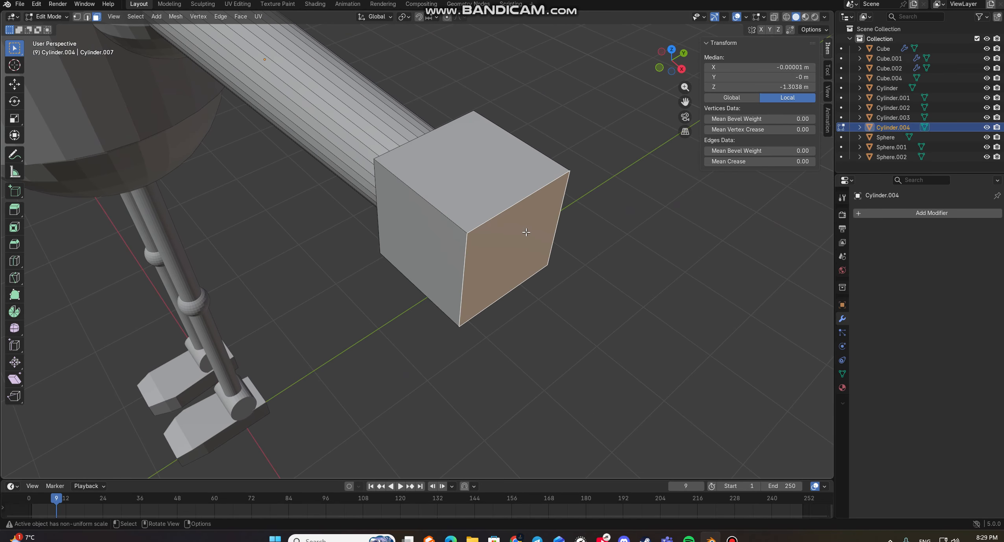
key("s")
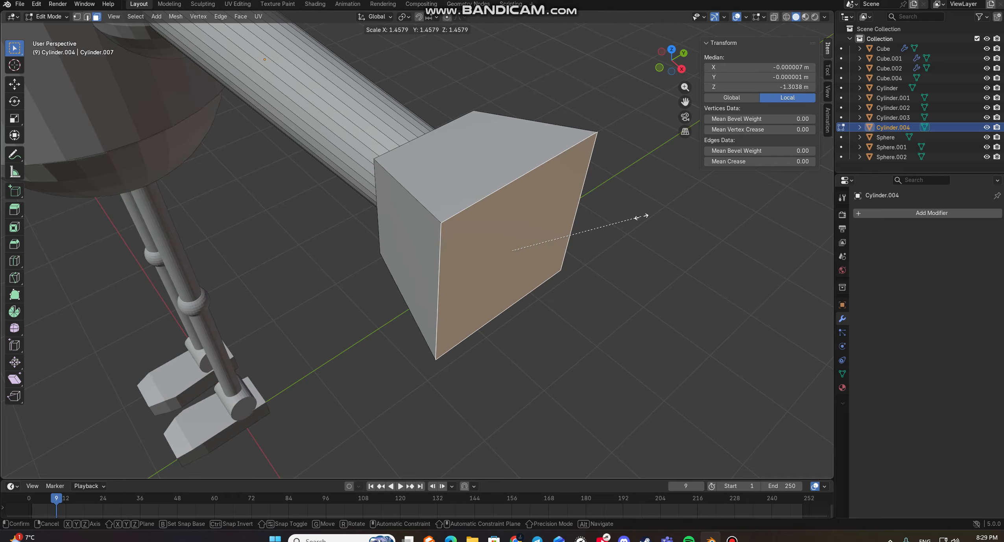
left_click(642, 217)
scroll(611, 216, "down", 1)
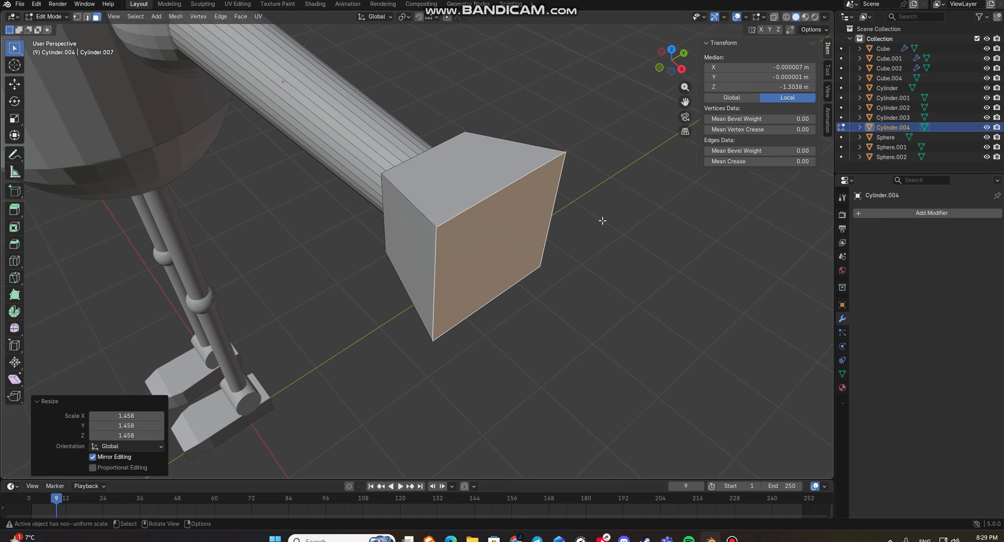
- Move the hand block's outer end face about 0.169 m outward along X to lengthen the block
key("g")
key("x")
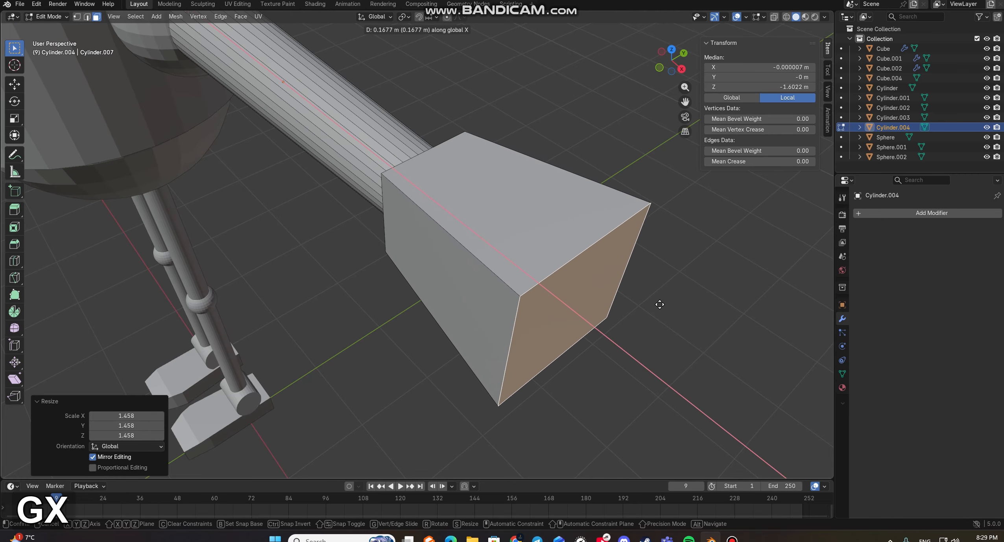
left_click(658, 303)
middle_click_drag(658, 304, 599, 225)
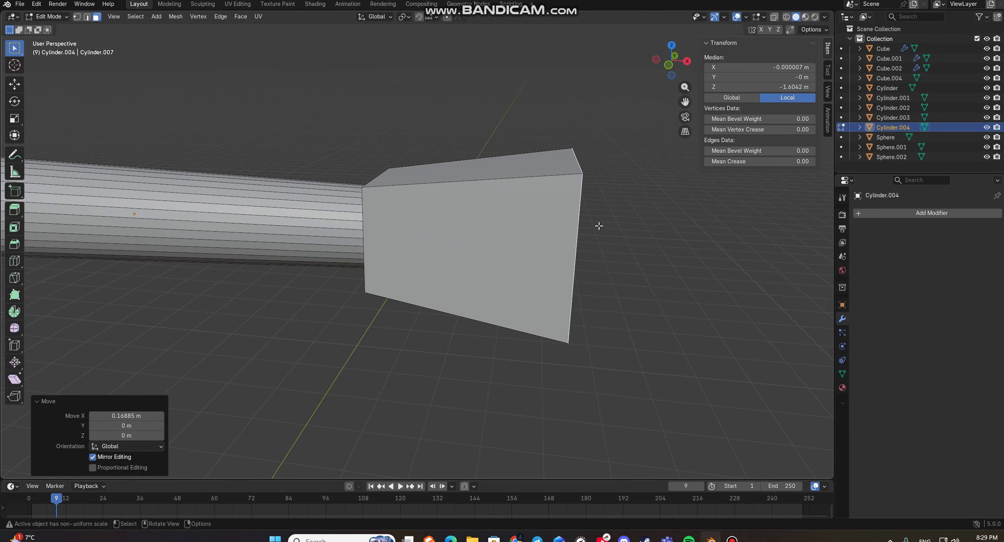
key("Tab")
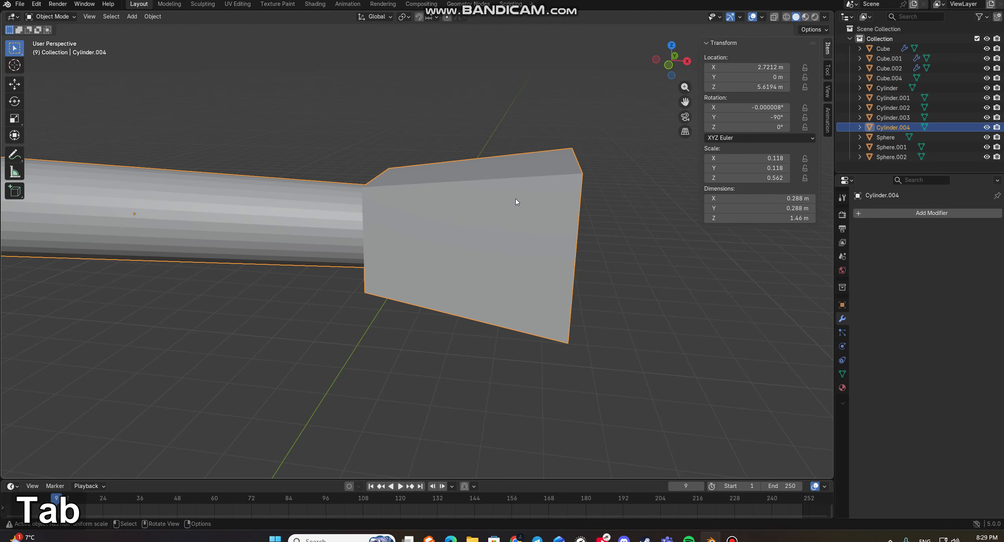
middle_click_drag(513, 213, 485, 214)
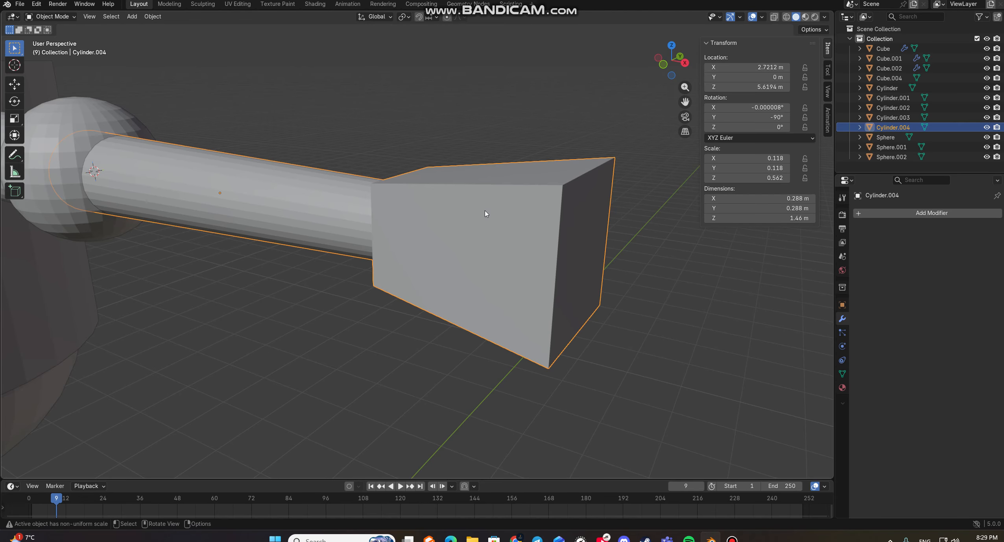
left_click(446, 147)
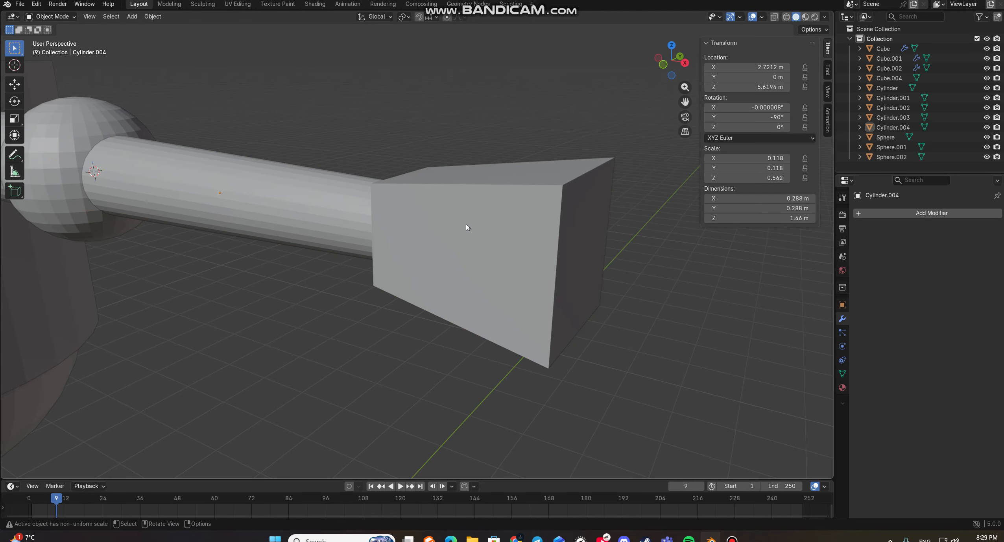
left_click(466, 224)
key("Tab")
left_click(484, 212)
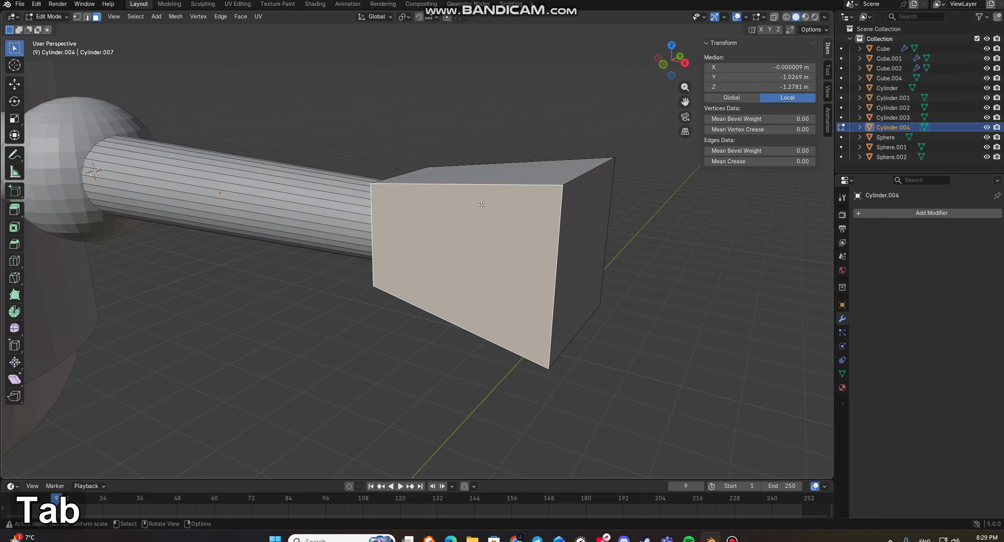
middle_click_drag(484, 212, 514, 146)
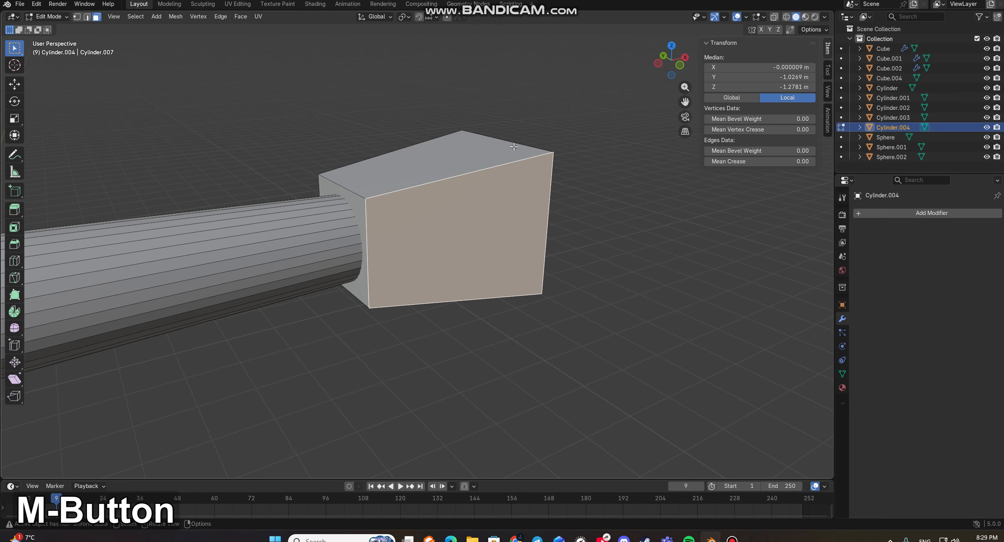
left_click(369, 196, "shift")
left_click(378, 181, "shift")
middle_click_drag(530, 198, 478, 205, "shift")
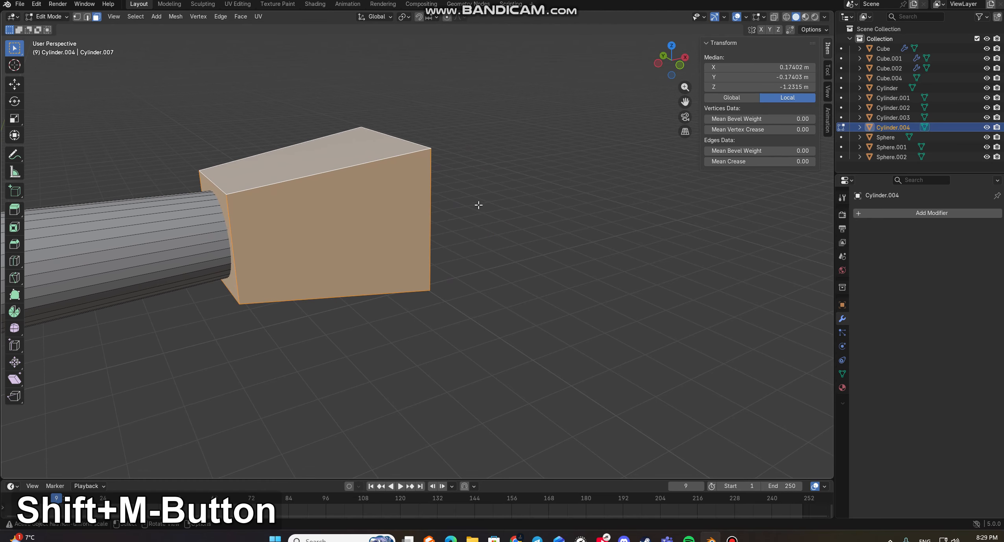
- Select the whole hand block with X-ray on, separate the selection from the forearm mesh, and return to Object Mode
left_click(774, 18)
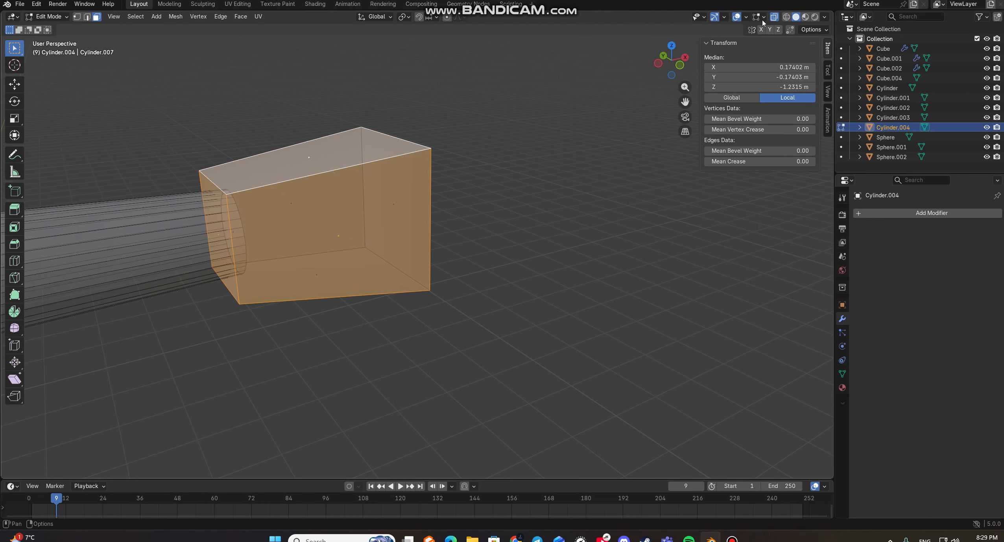
middle_click_drag(370, 251, 630, 166)
left_click(508, 264)
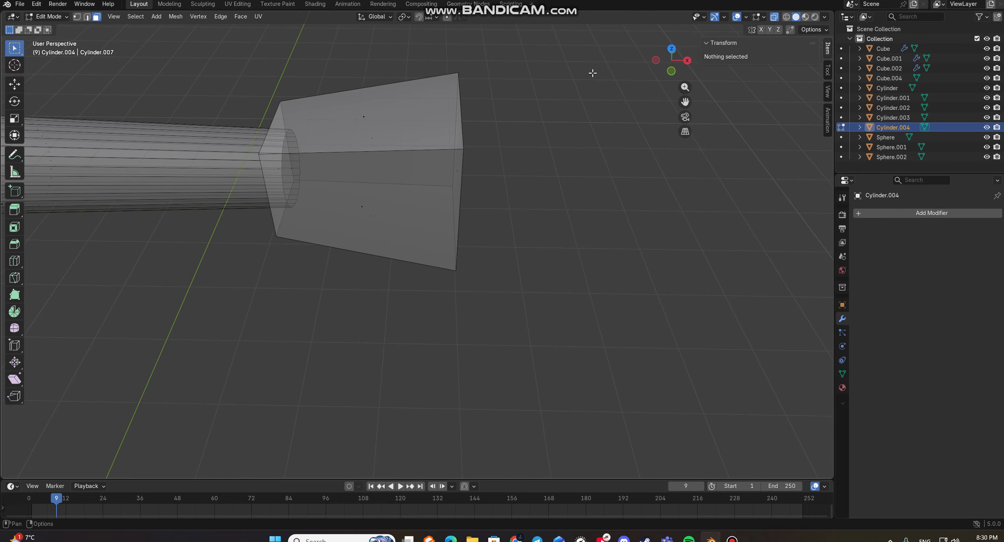
left_click_drag(358, 56, 583, 329)
middle_click_drag(411, 315, 445, 288)
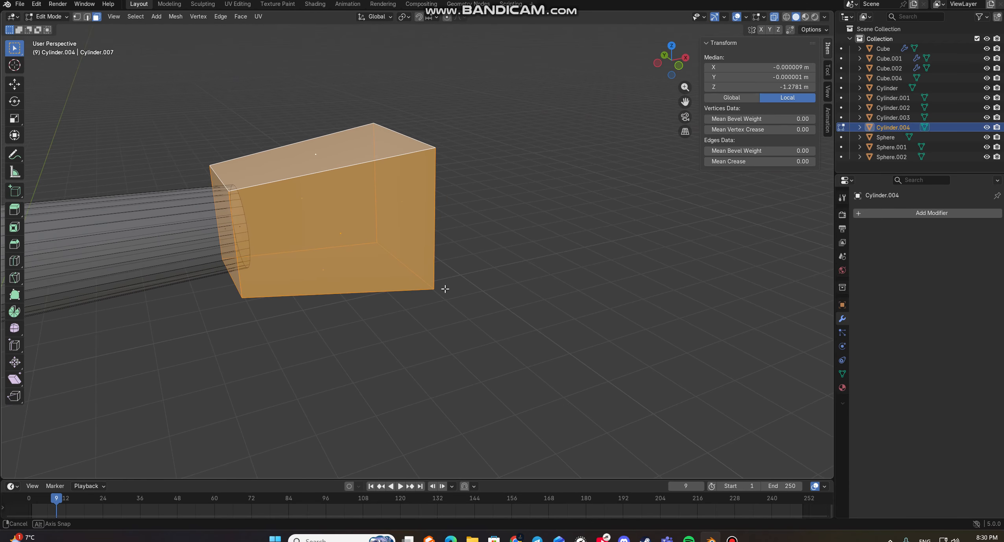
right_click(355, 180)
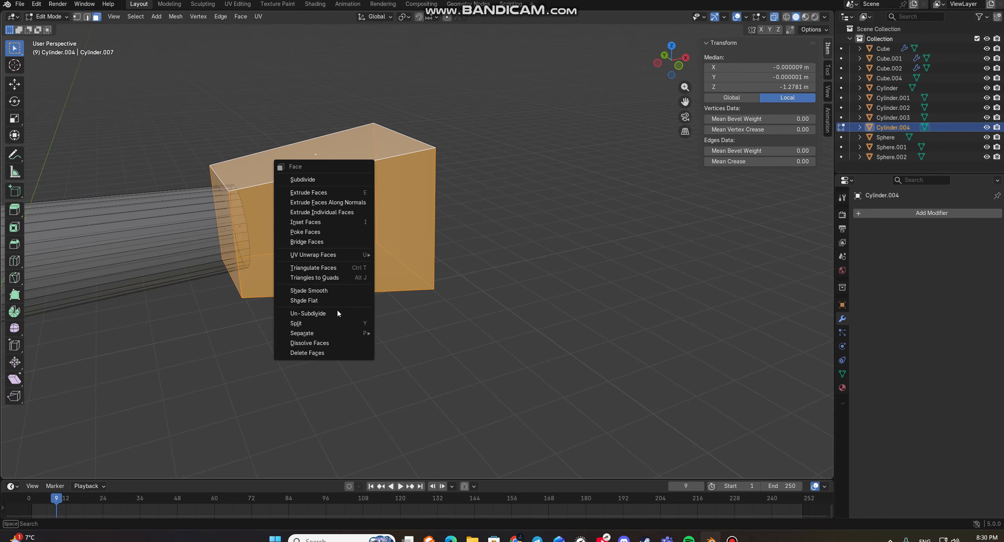
mouse_move(347, 335)
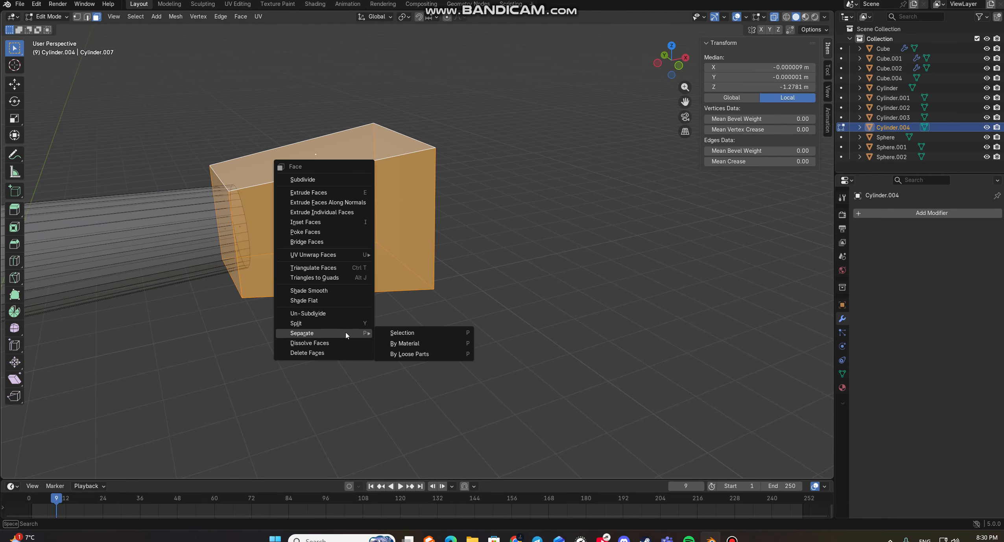
left_click(406, 335)
scroll(297, 196, "down", 2)
key("Tab")
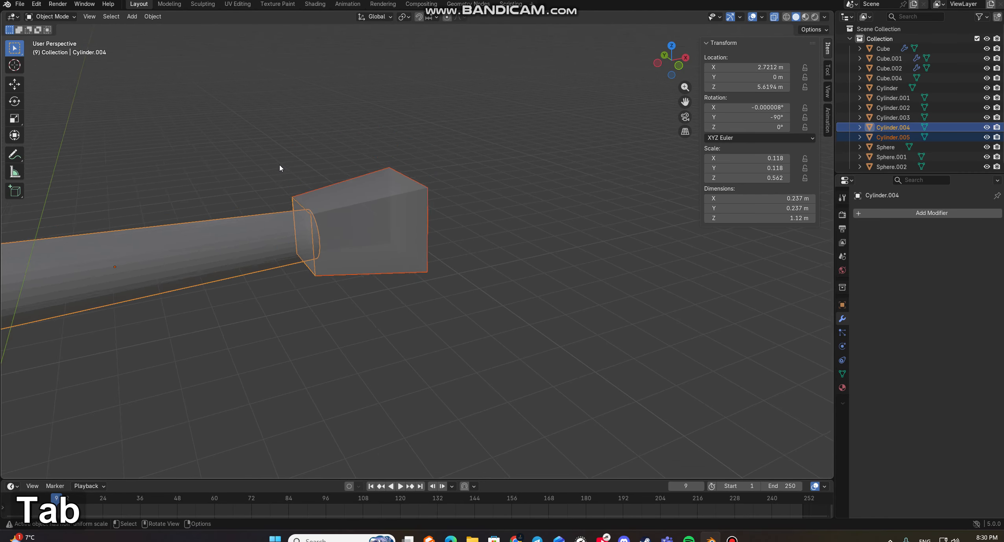
- Turn X-ray off and select the separated hand block on its own
middle_click_drag(279, 165, 286, 207)
left_click(326, 215)
left_click(308, 194)
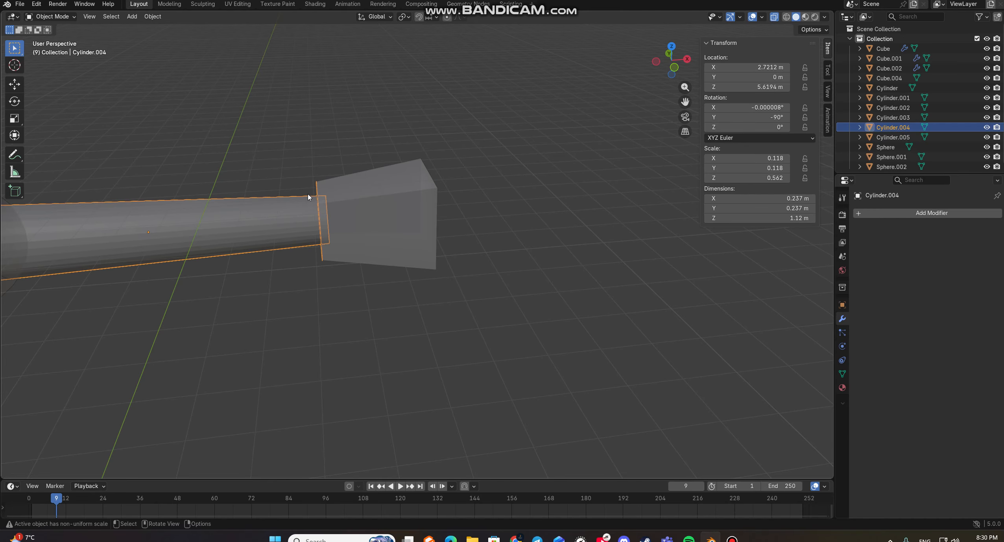
left_click(775, 18)
middle_click_drag(415, 167, 404, 199)
left_click(387, 211)
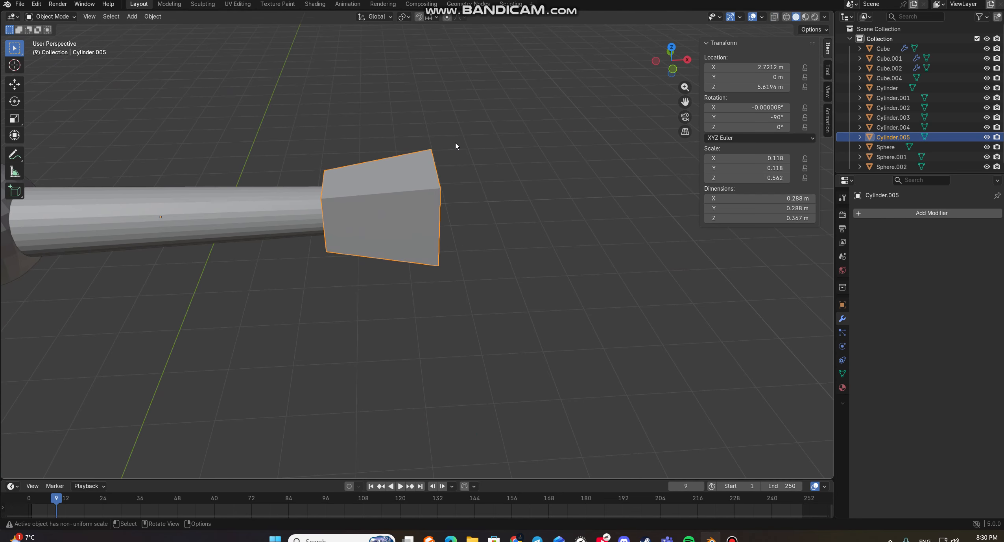
- Scale the hand block along Z to about 1.015
middle_click_drag(456, 146, 525, 122)
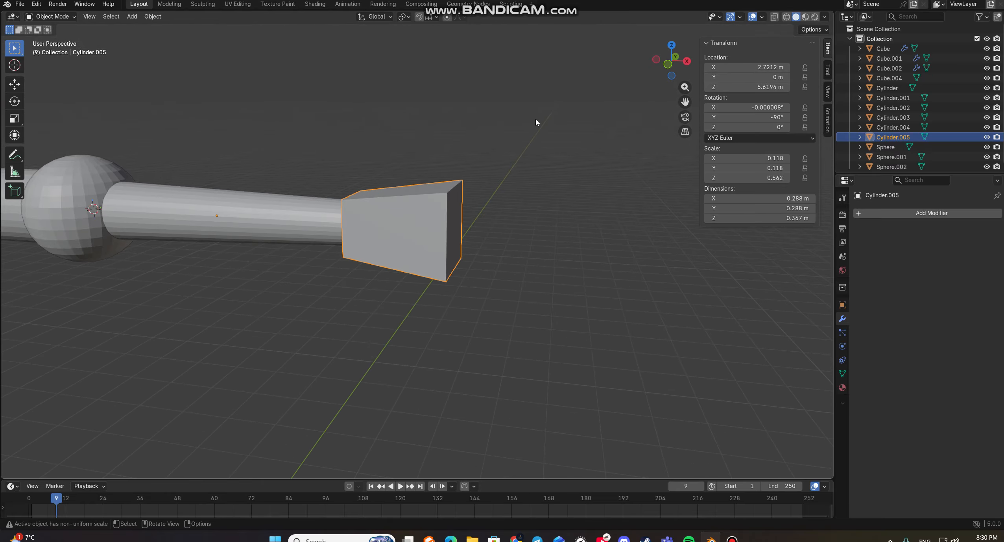
key("s")
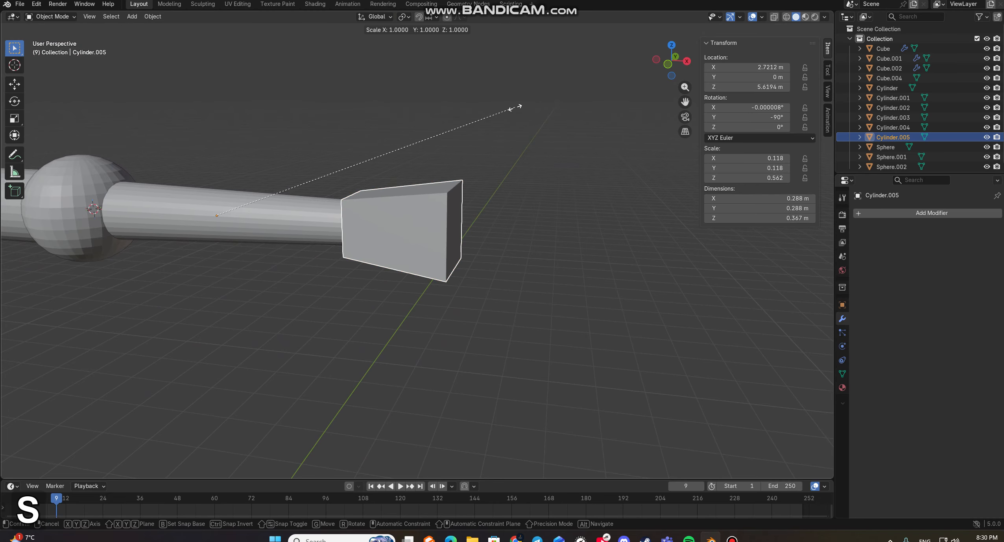
key("z")
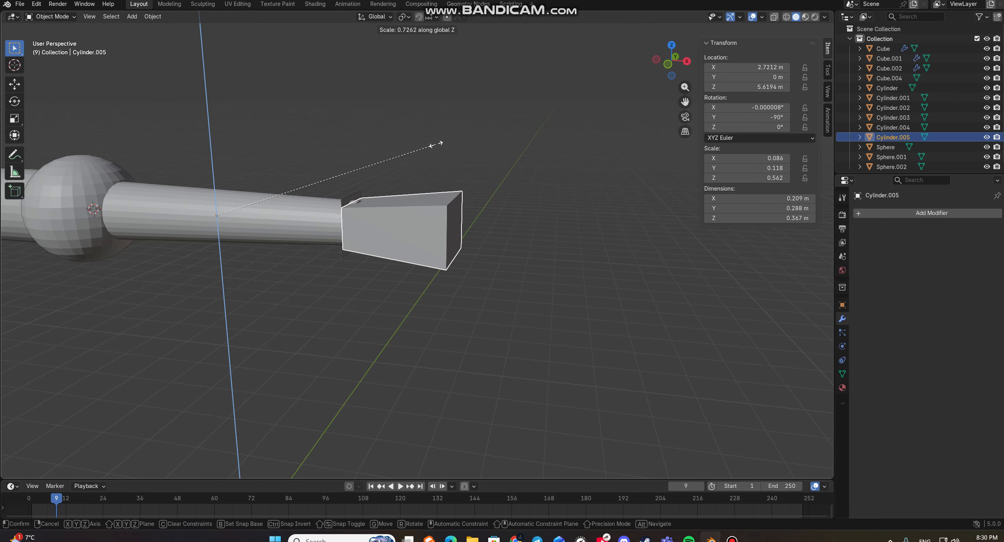
left_click(512, 86)
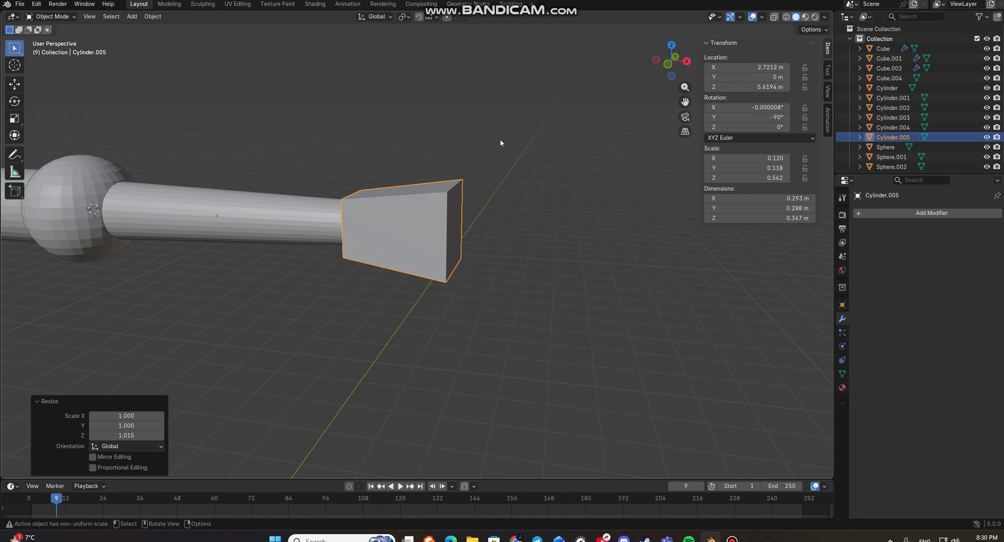
- Shrink the hand block's outer end face in Edit Mode to about 0.667
middle_click_drag(500, 140, 477, 204)
middle_click_drag(543, 243, 442, 221)
key("Tab")
left_click(433, 211)
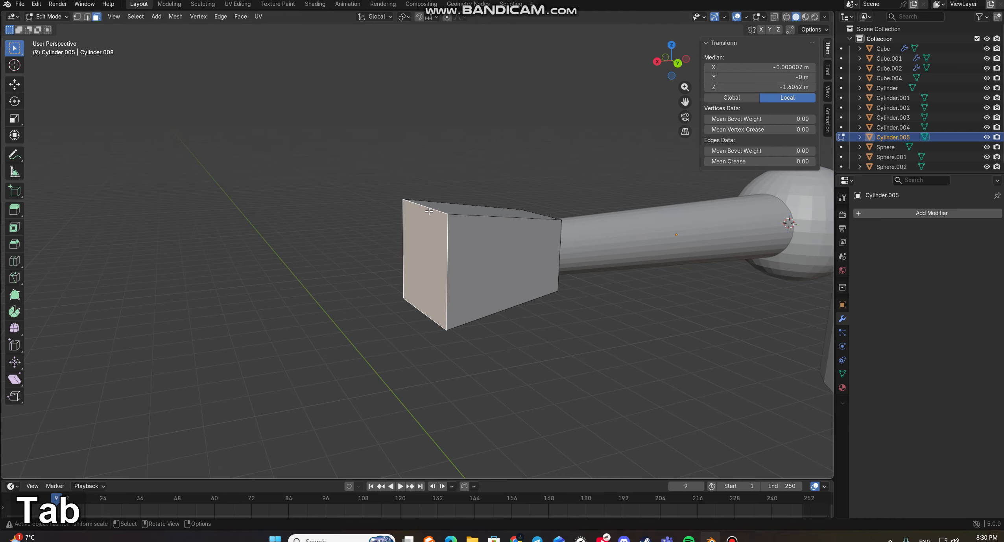
key("s")
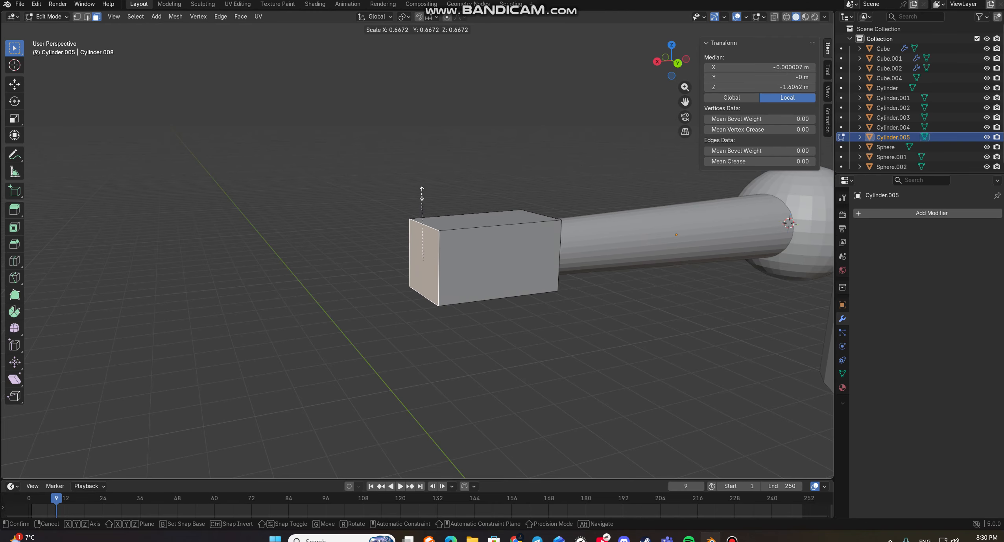
left_click(421, 193)
middle_click_drag(403, 157, 357, 213)
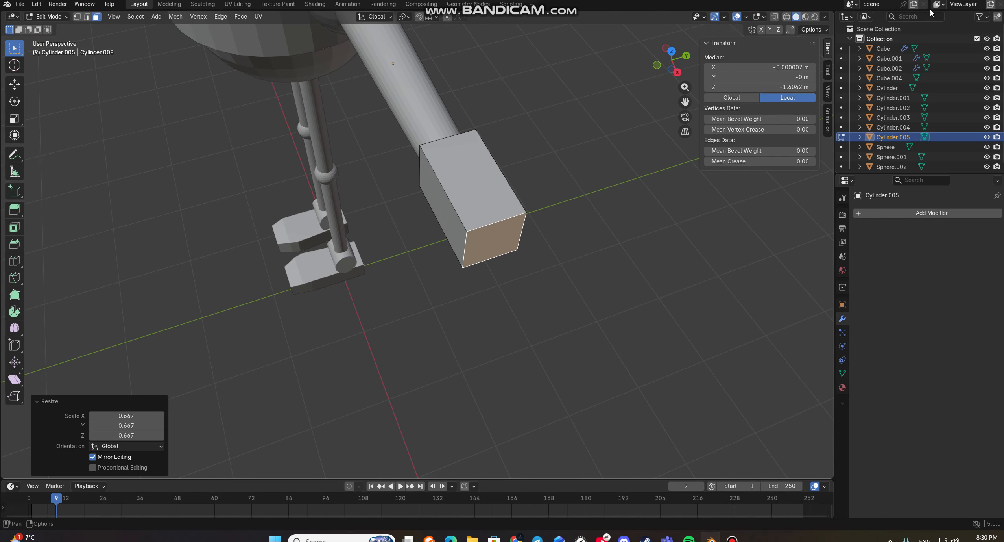
- Examine the hand block's proportions against the arm in perspective and top view, and select its upper face for a close look
middle_click_drag(807, 130, 774, 175)
middle_click_drag(713, 301, 136, 280, "shift")
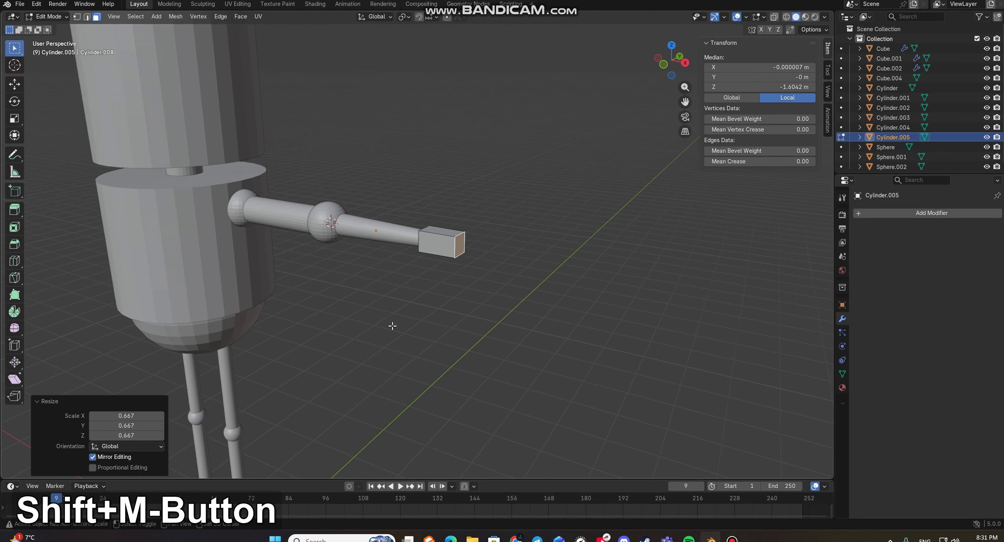
scroll(527, 291, "up", 5)
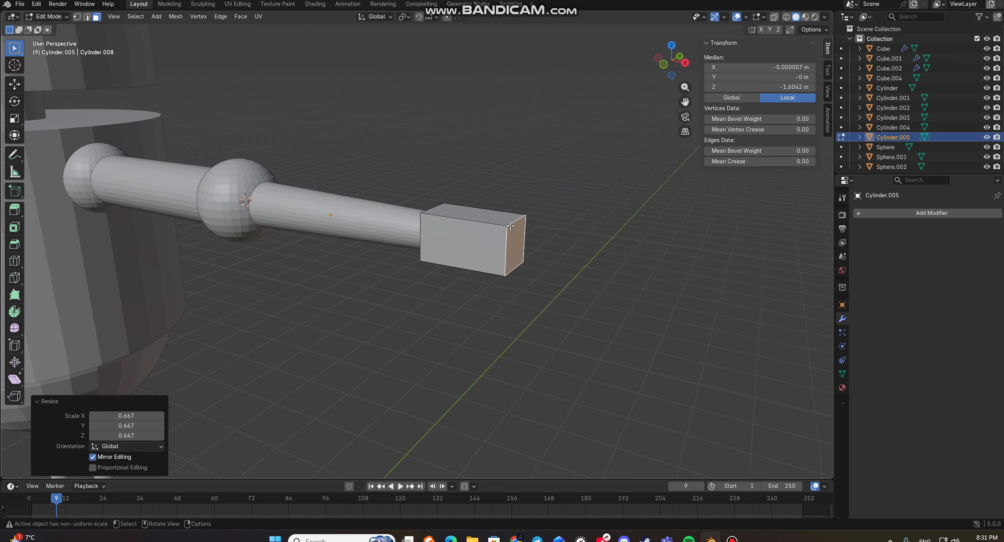
key("KP_7")
key("Home")
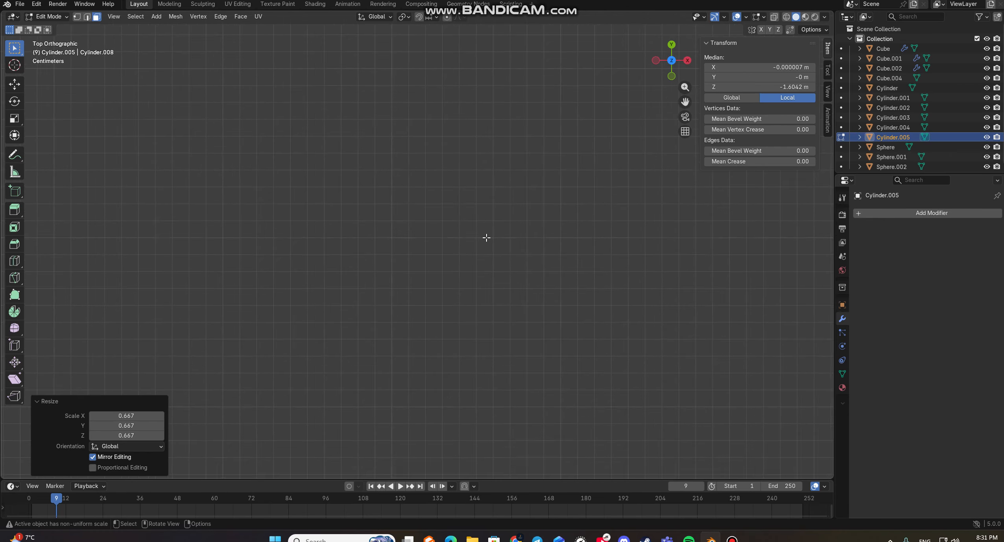
scroll(478, 235, "down", 4)
left_click(356, 100)
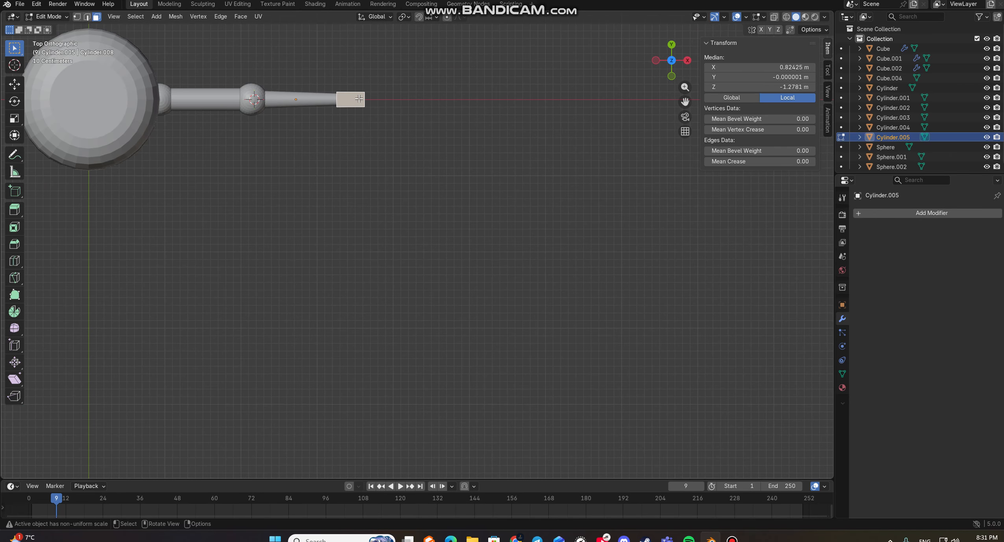
key("KP_Decimal")
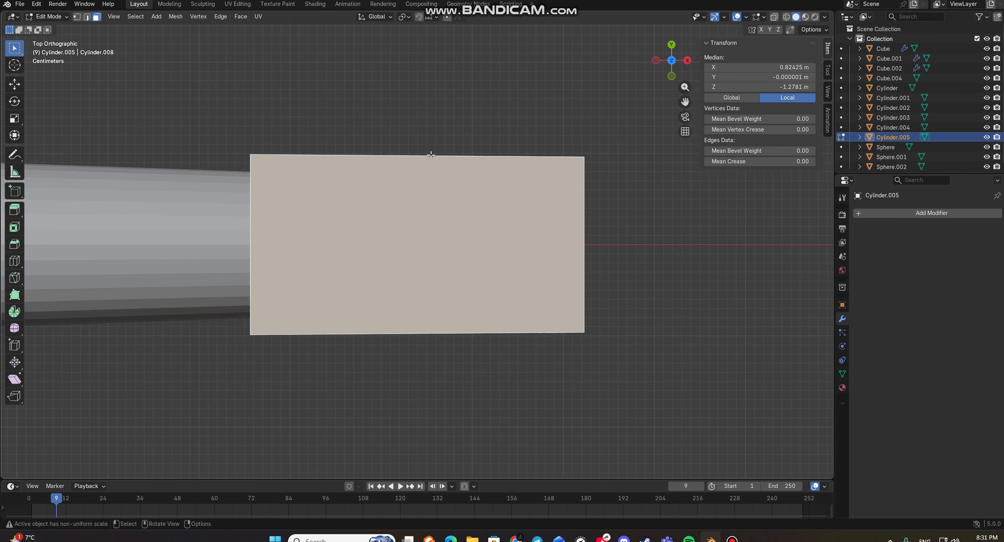
key("Home")
middle_click_drag(484, 194, 447, 86)
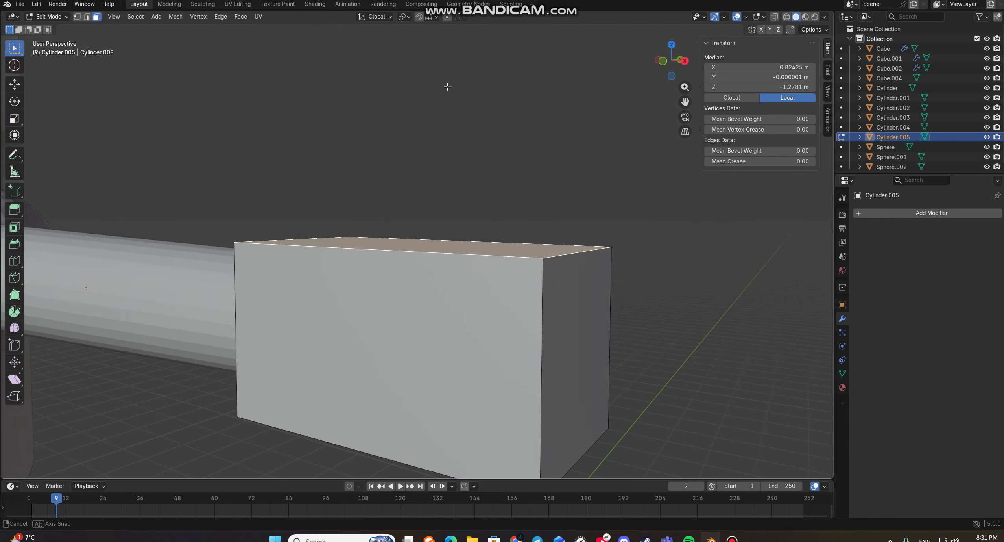
- Scale the whole hand block along Z to 0.960 in Object Mode and check its shape from several angles
scroll(461, 177, "down", 5)
key("Tab")
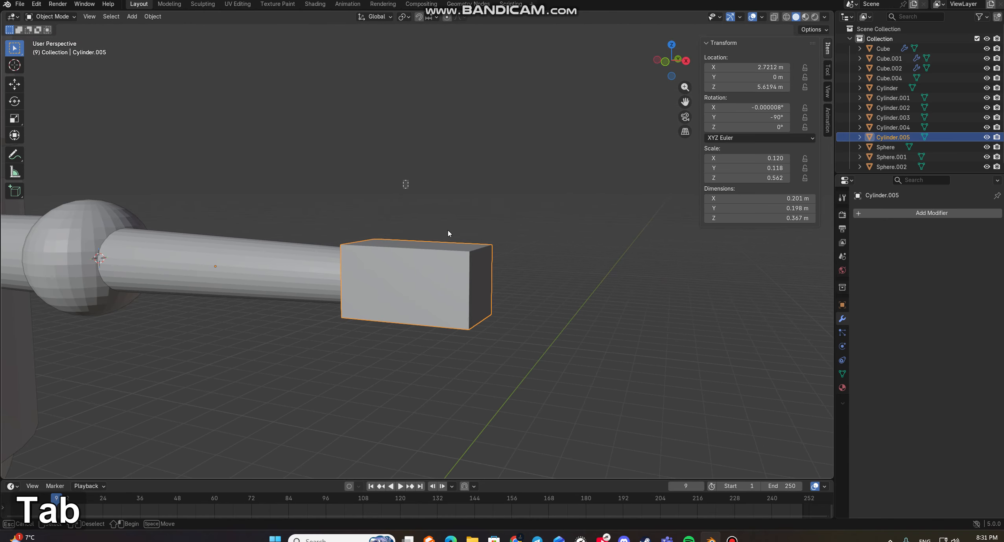
left_click_drag(448, 233, 531, 327)
key("s")
key("z")
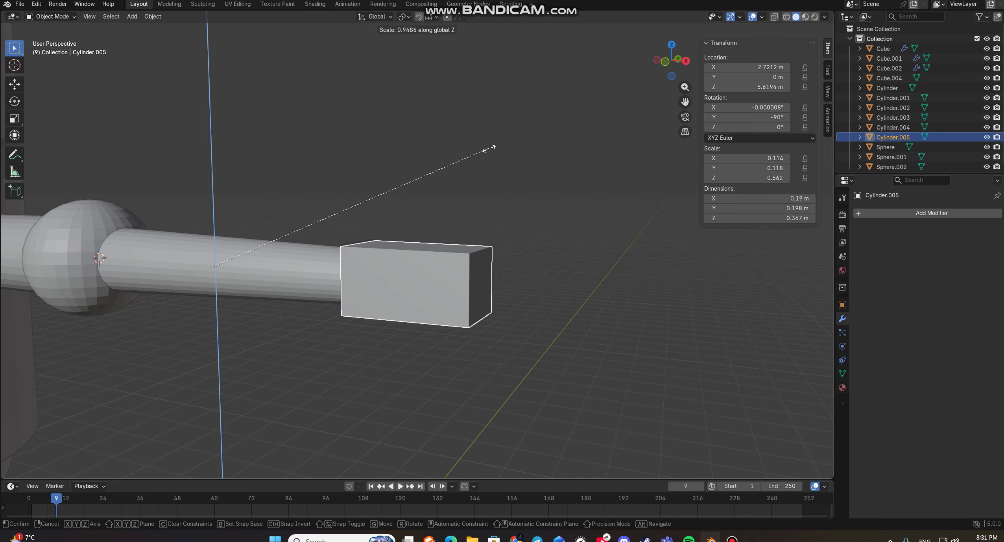
left_click(492, 151)
middle_click_drag(492, 151, 470, 224)
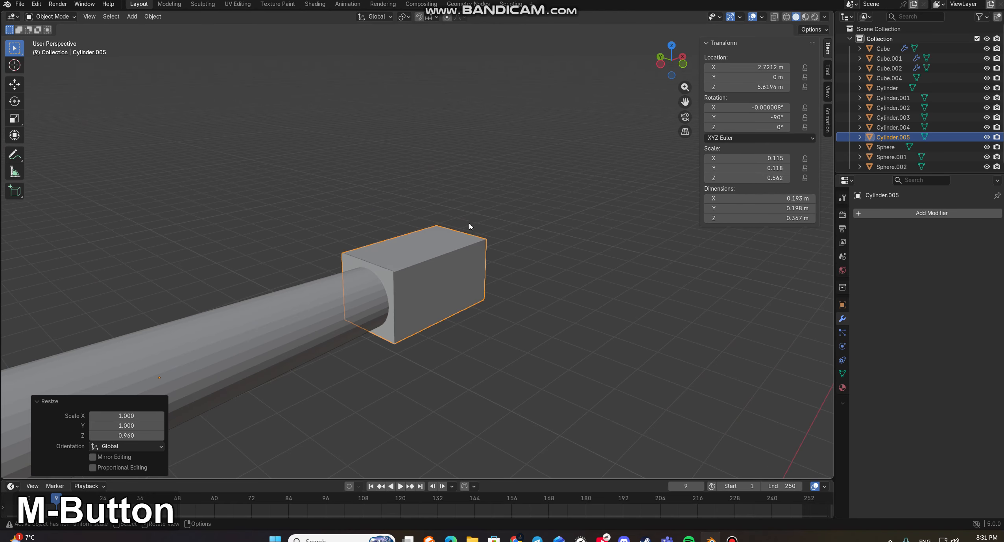
middle_click_drag(429, 195, 348, 190)
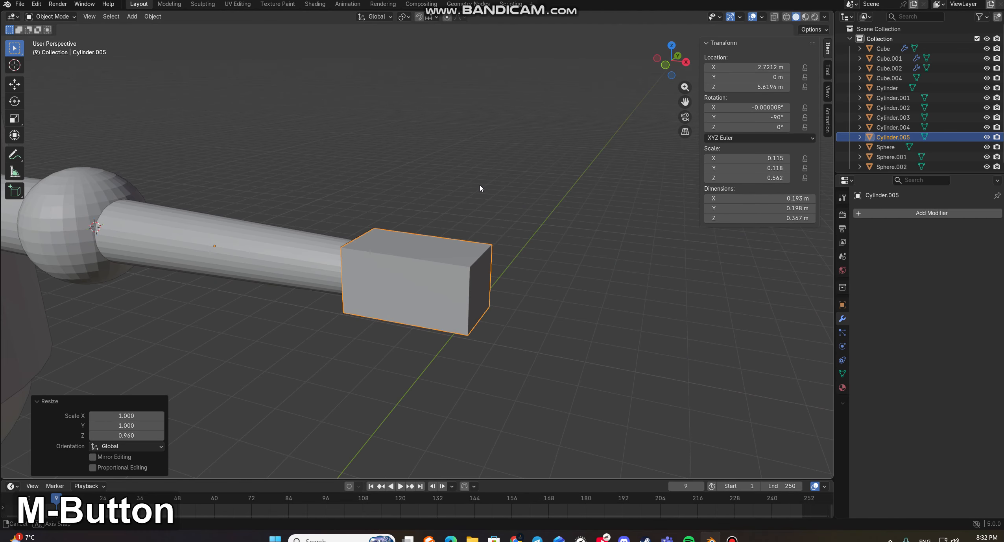
middle_click_drag(480, 185, 517, 213)
scroll(482, 203, "down", 6)
scroll(480, 208, "up", 10)
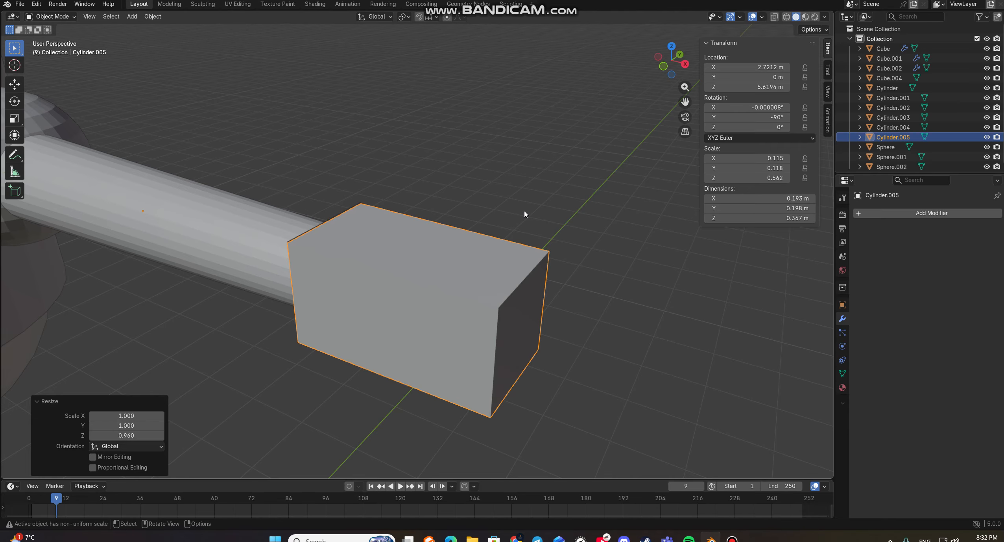
- Delete the hand block and remove the leftover square face from the forearm's end
key("Delete")
left_click(352, 218)
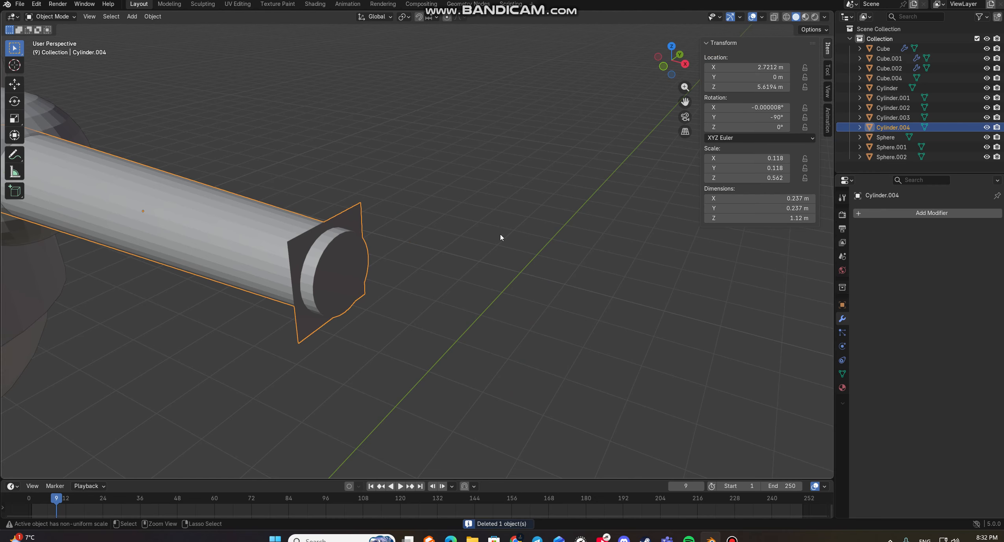
key("Tab")
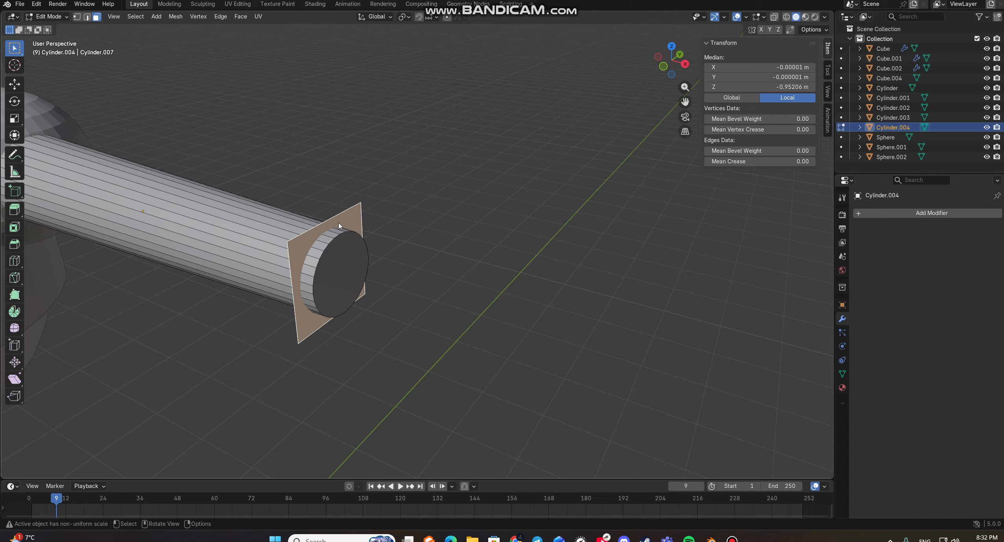
key("Delete")
key("Delete")
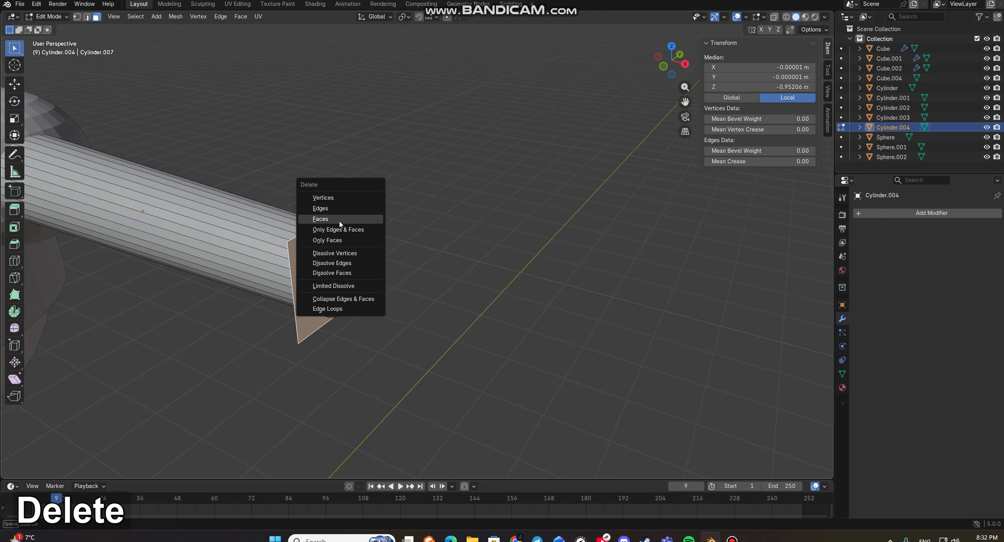
left_click(356, 218)
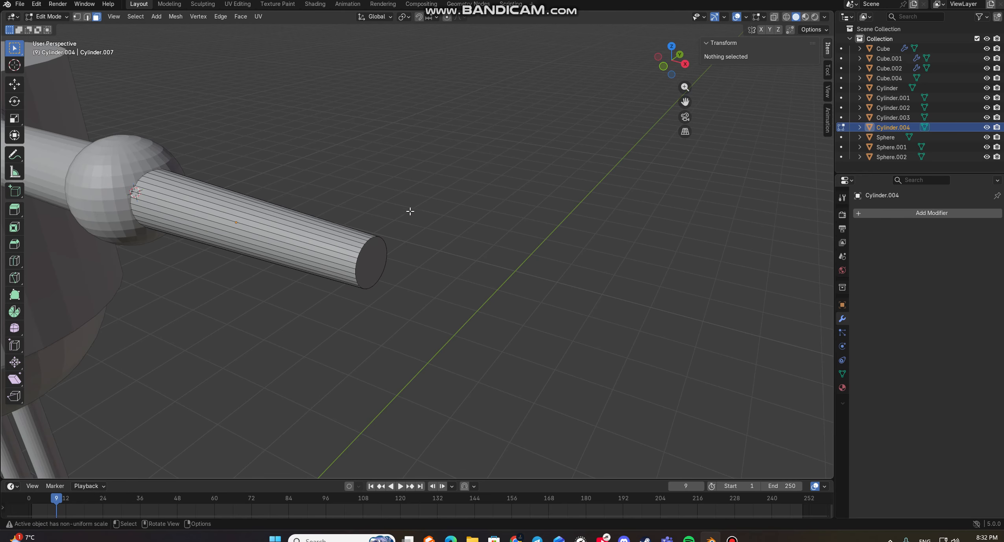
key("Tab")
- Add a cube for the new hand and scale it uniformly to 0.177
key("shift+a")
mouse_move(407, 152)
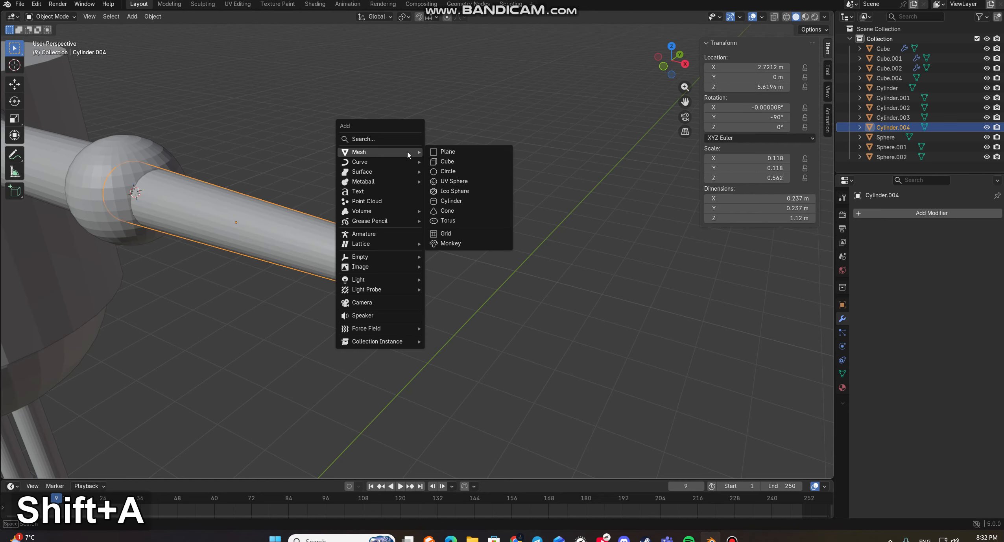
left_click(464, 166)
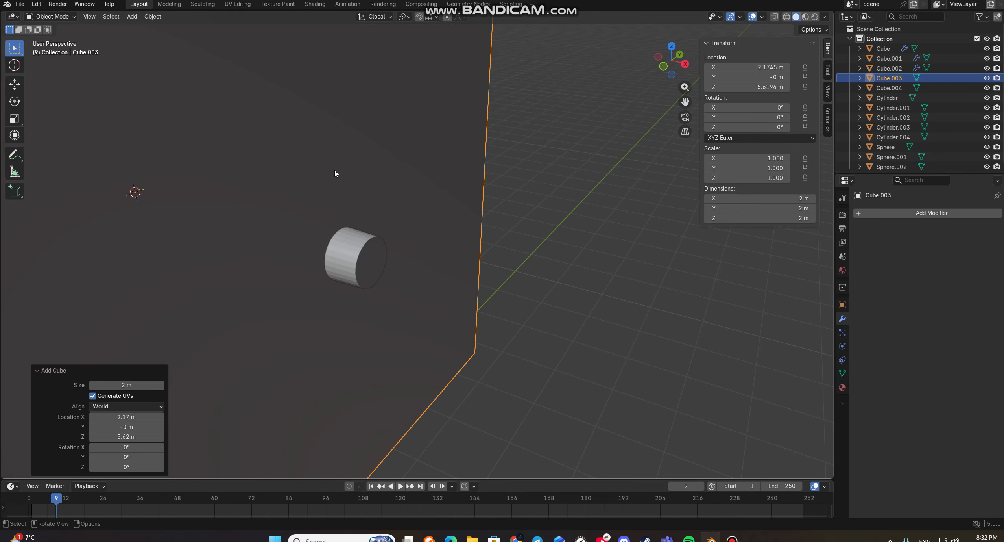
key("s")
left_click(284, 177)
- Move the new cube about 1.204 m along X onto the end of the forearm
key("g")
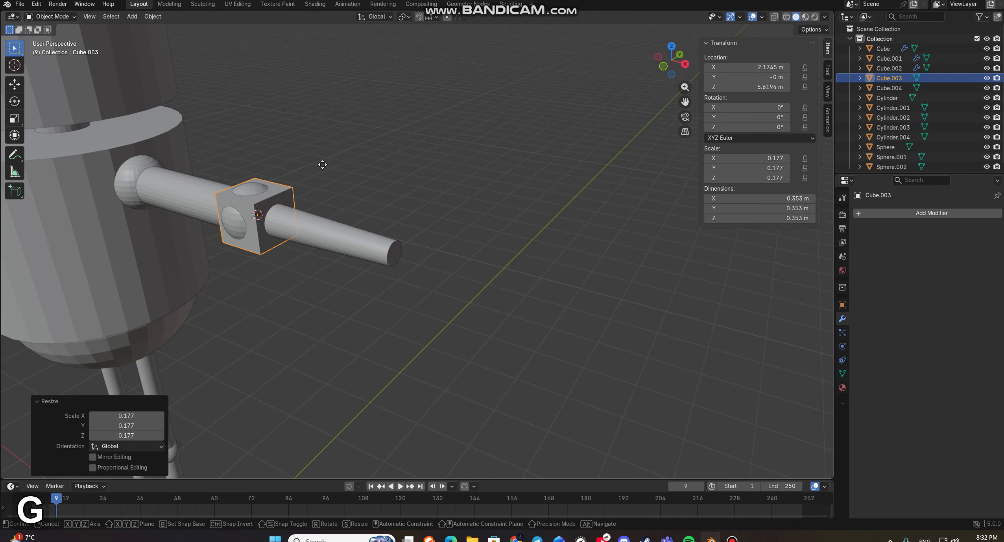
key("x")
left_click(474, 212)
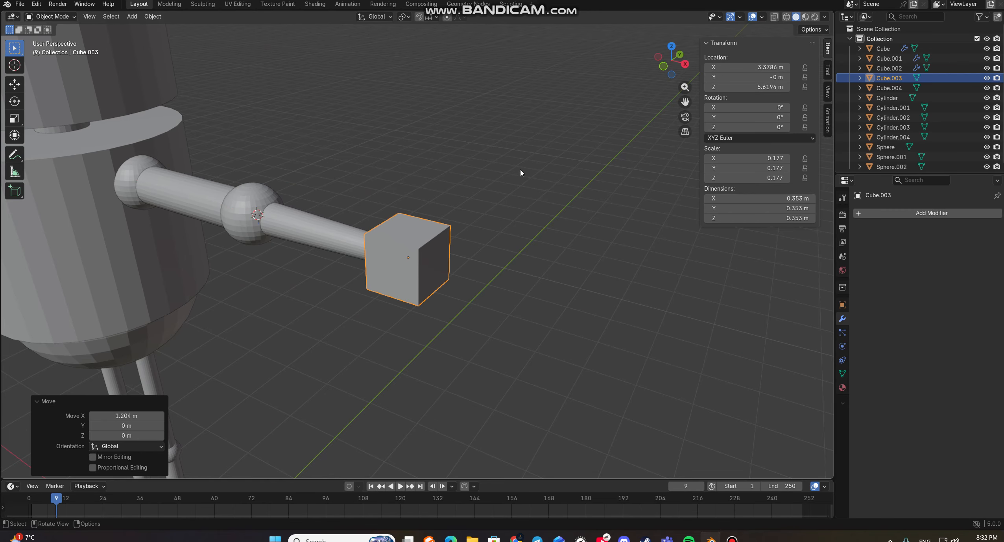
- Flatten the hand cube by scaling it along Z to 0.316
scroll(521, 172, "up", 3)
key("s")
key("z")
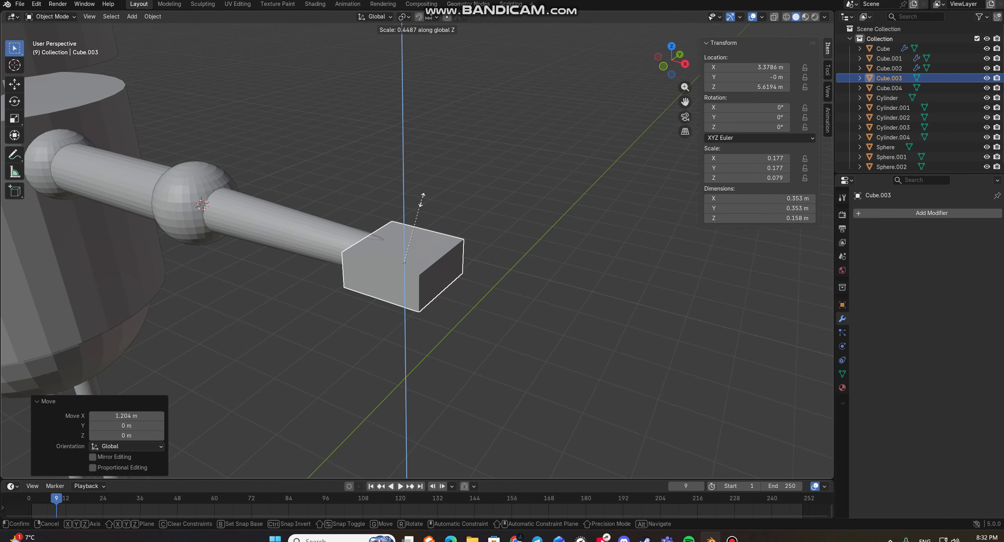
left_click(395, 223)
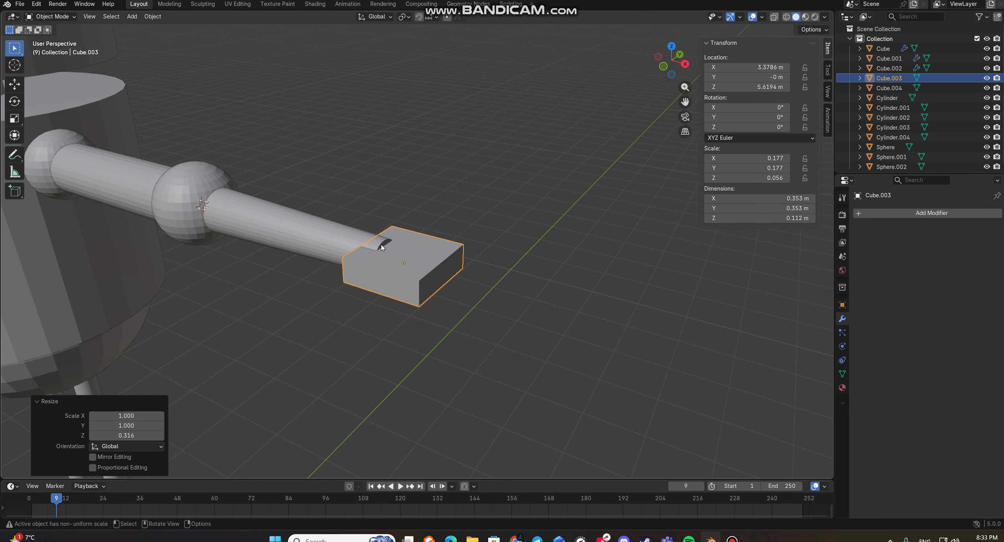
left_click(401, 247)
scroll(396, 250, "up", 2)
left_click(433, 274)
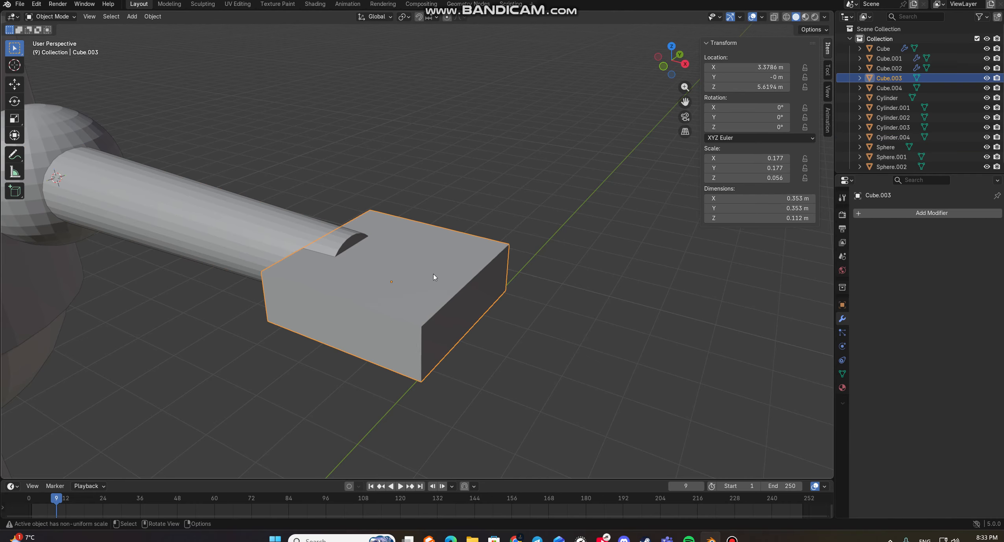
- Move the flattened hand block about 0.075 m along X so it only just overlaps the forearm tip
middle_click_drag(492, 277, 491, 235)
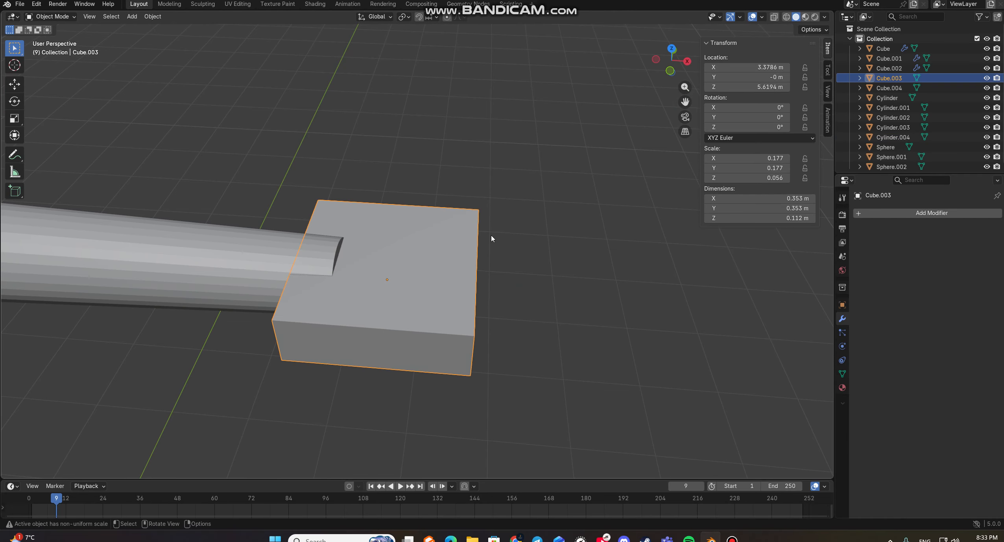
key("g")
key("x")
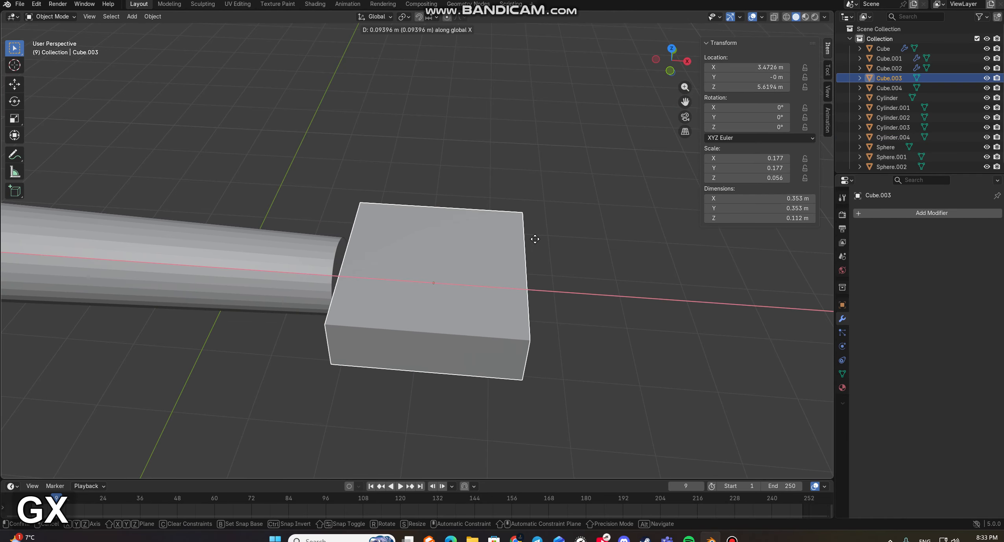
left_click(529, 241)
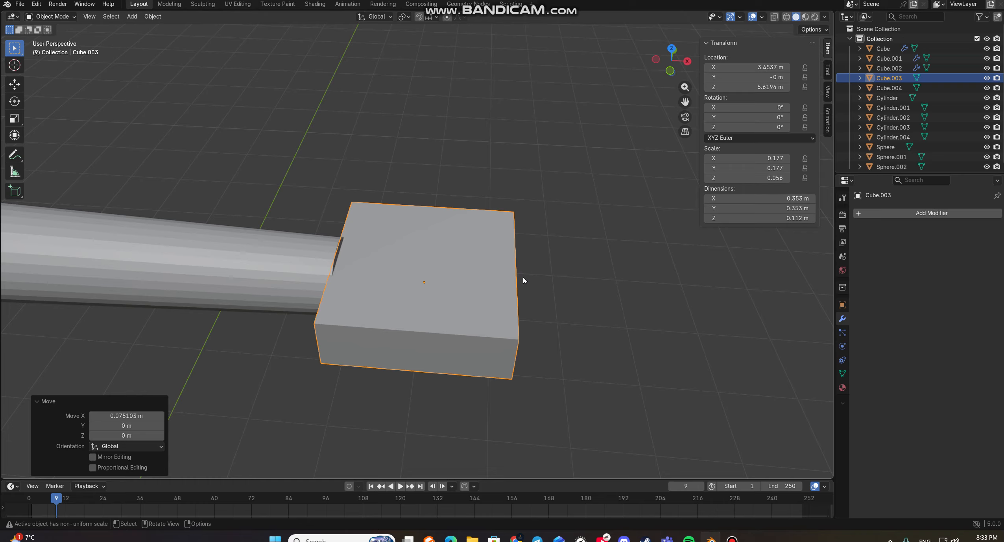
- Taper the hand toward the wrist by scaling its two vertical wrist-side edges to 0.582 in Edit Mode
middle_click_drag(534, 284, 518, 309)
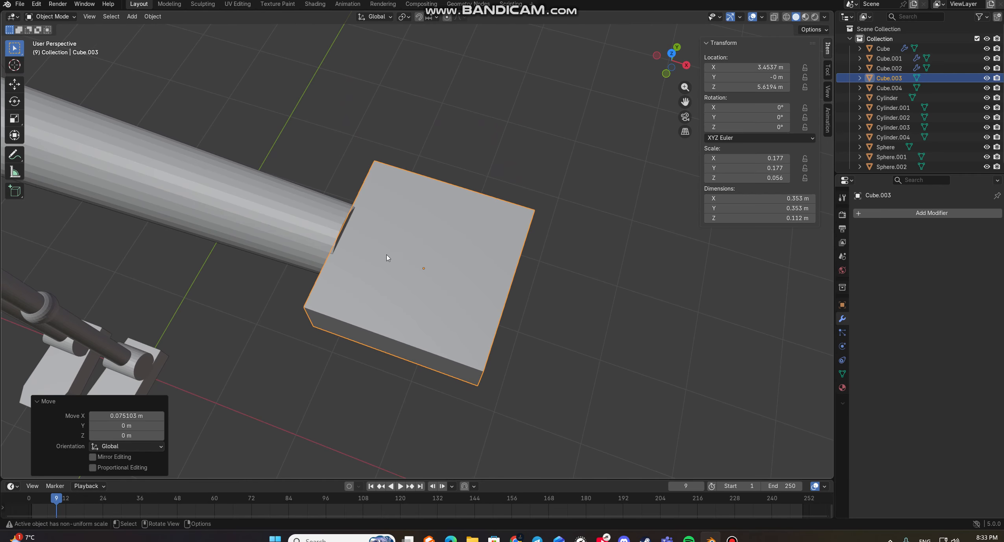
middle_click_drag(387, 255, 495, 204)
key("Tab")
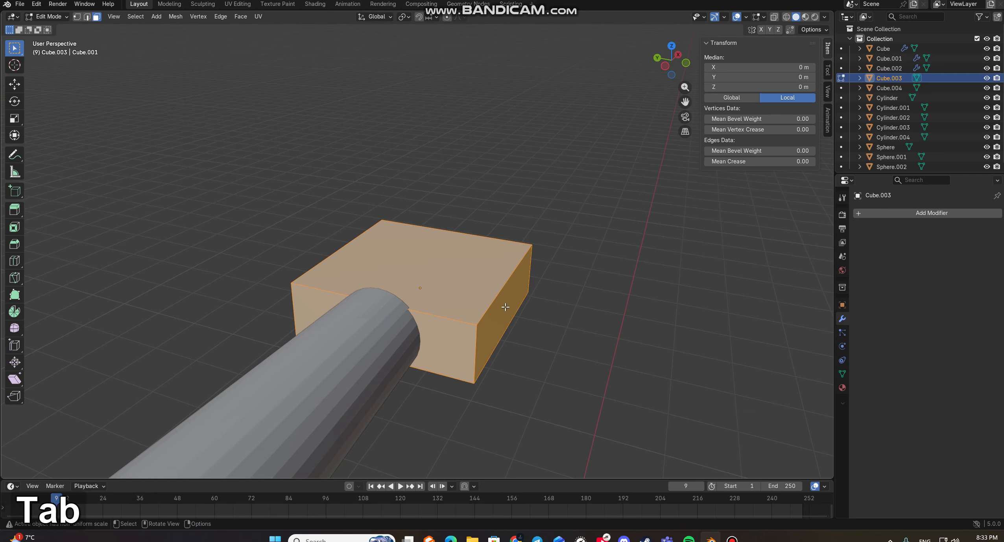
left_click(478, 341)
key("2")
left_click(354, 307)
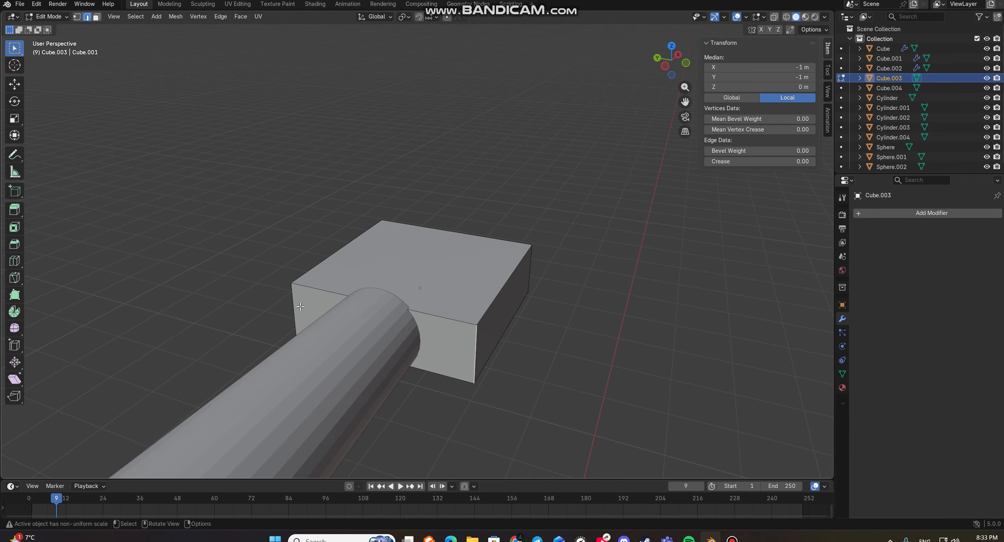
key("shift")
middle_click_drag(315, 288, 410, 290)
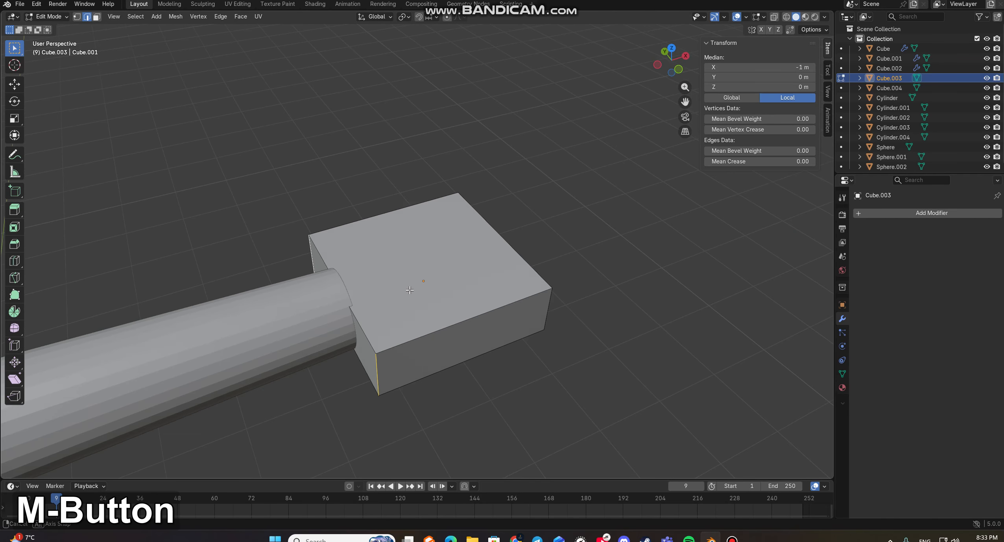
key("KP_Home")
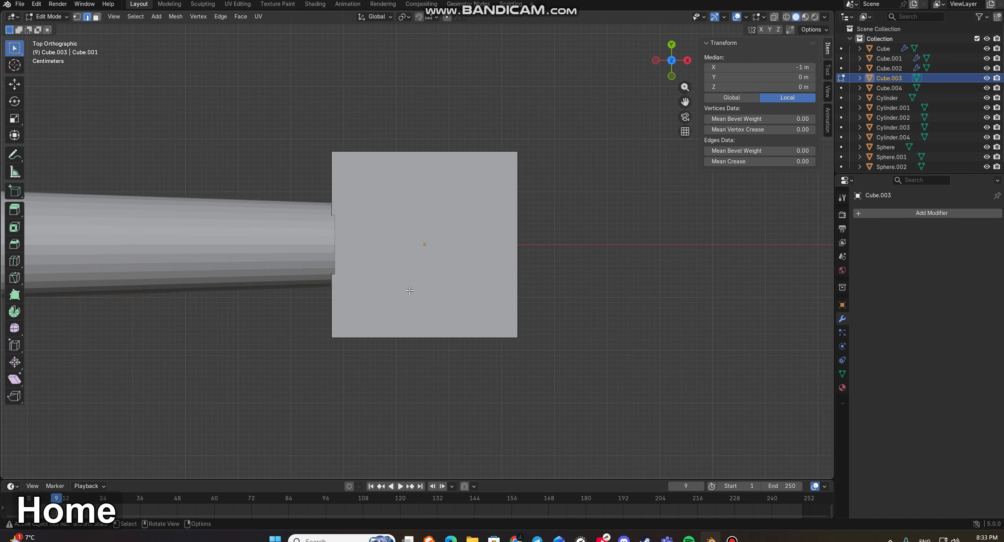
key("s")
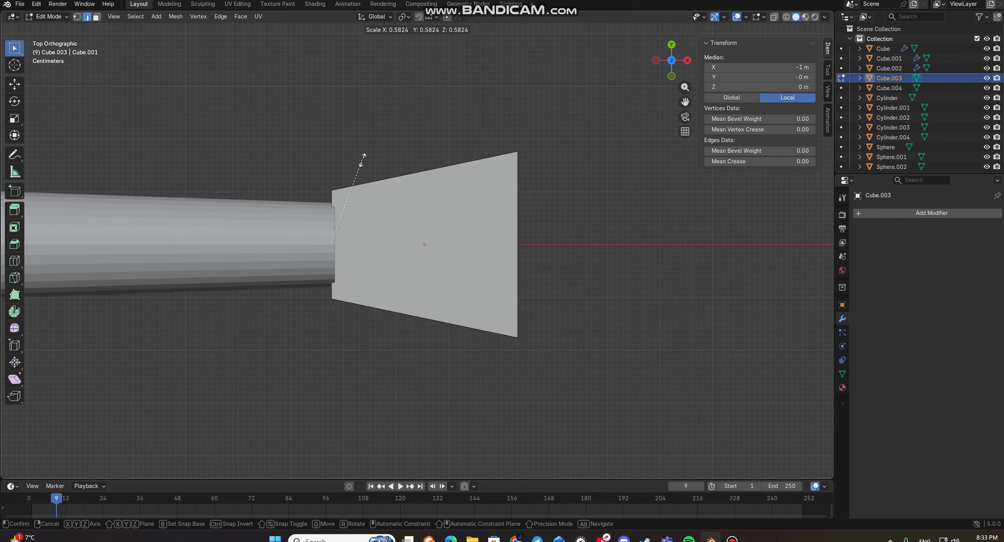
left_click(364, 156)
- Snap the 3D cursor to the hand's slanted side face and return to Object Mode
middle_click_drag(364, 156, 404, 147)
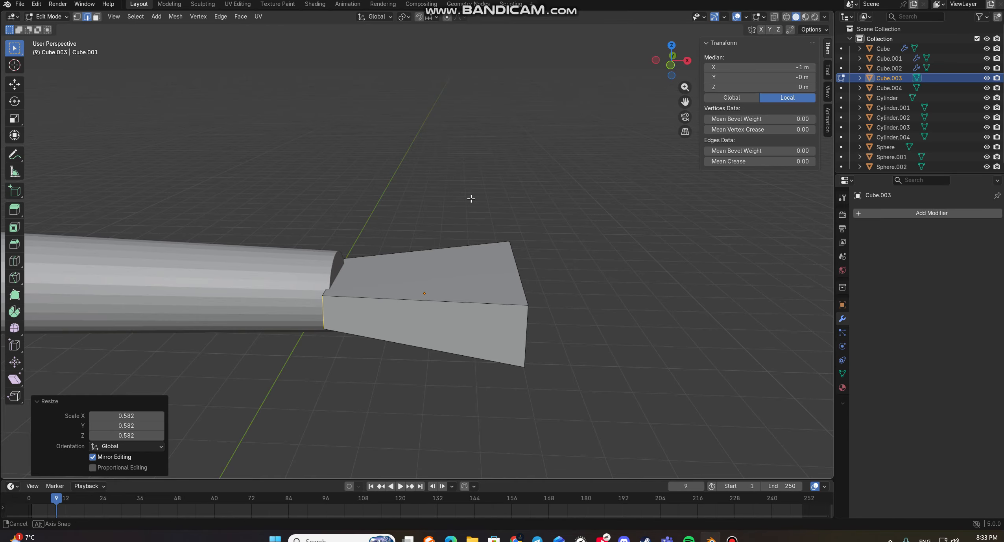
middle_click_drag(471, 197, 487, 214)
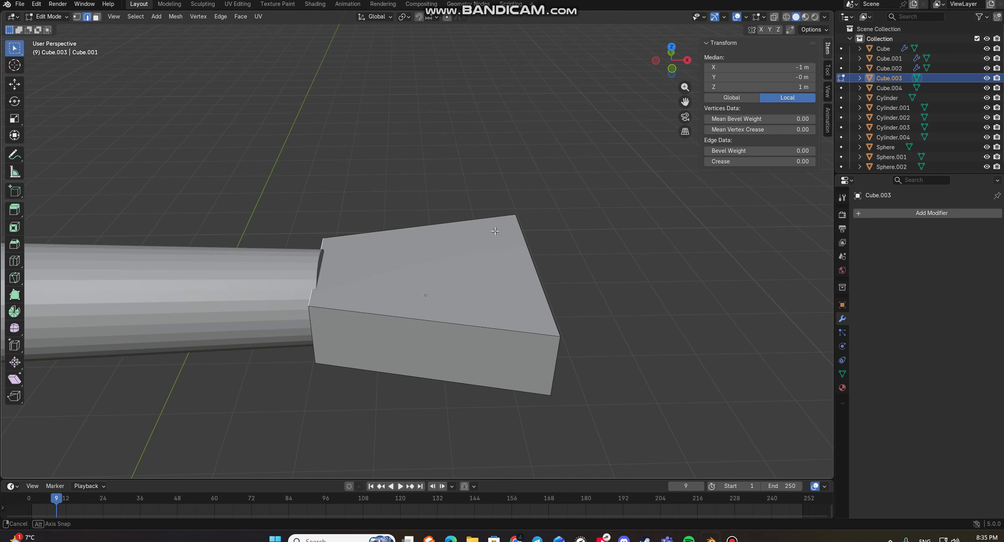
middle_click_drag(463, 234, 371, 258)
left_click(478, 322)
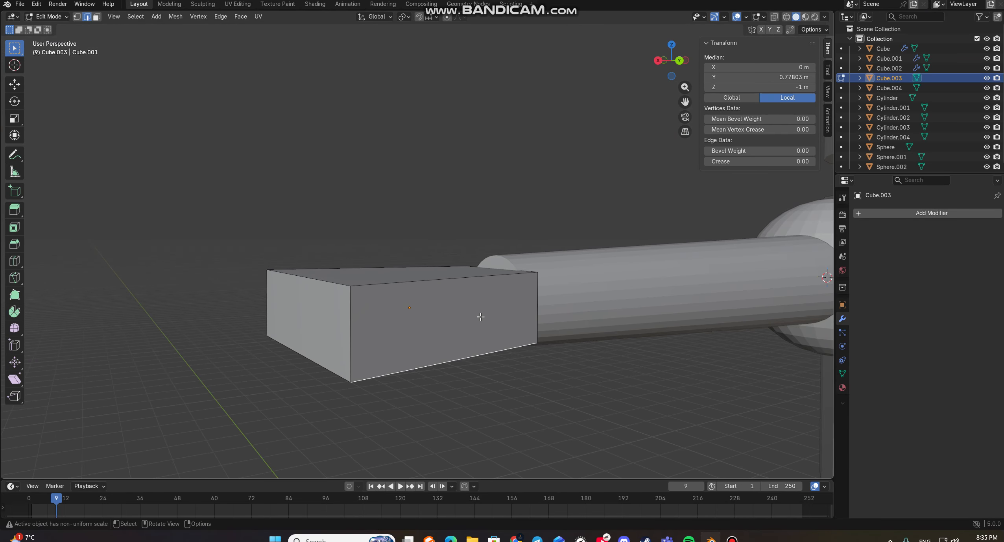
key("3")
left_click(465, 306)
key("shift+s")
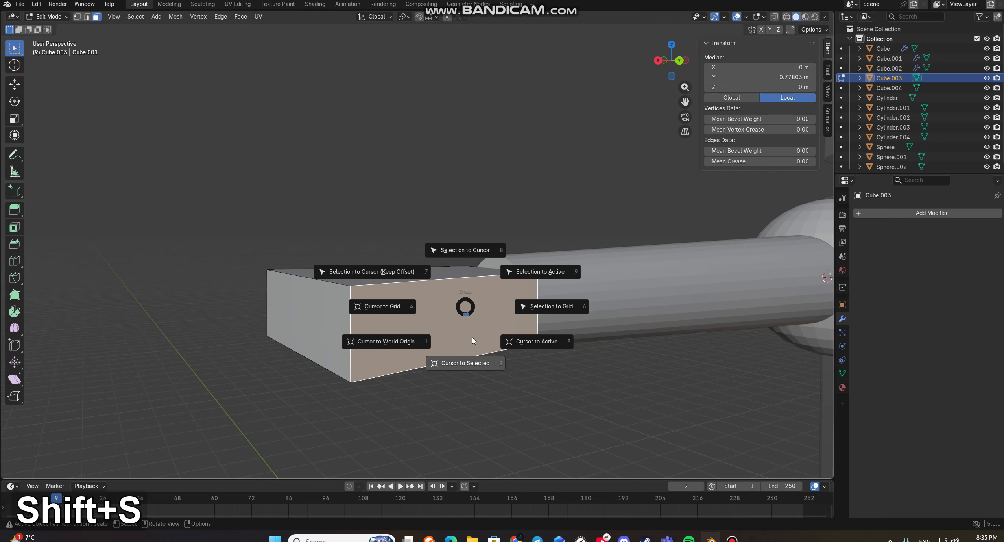
left_click(472, 360)
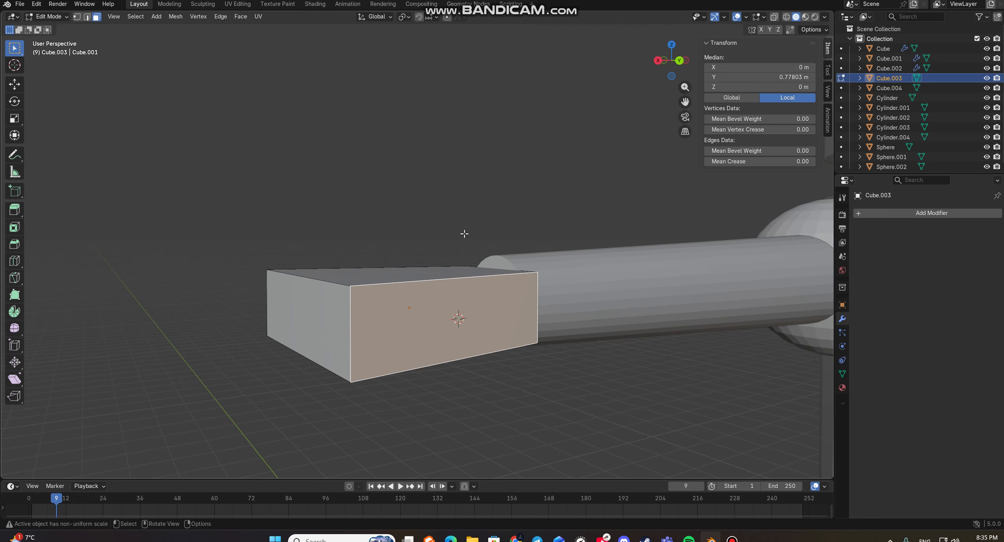
key("Tab")
- Add a cube at the 3D cursor on the hand's side face and scale it down to about 0.10 m per side
middle_click_drag(447, 218, 471, 236)
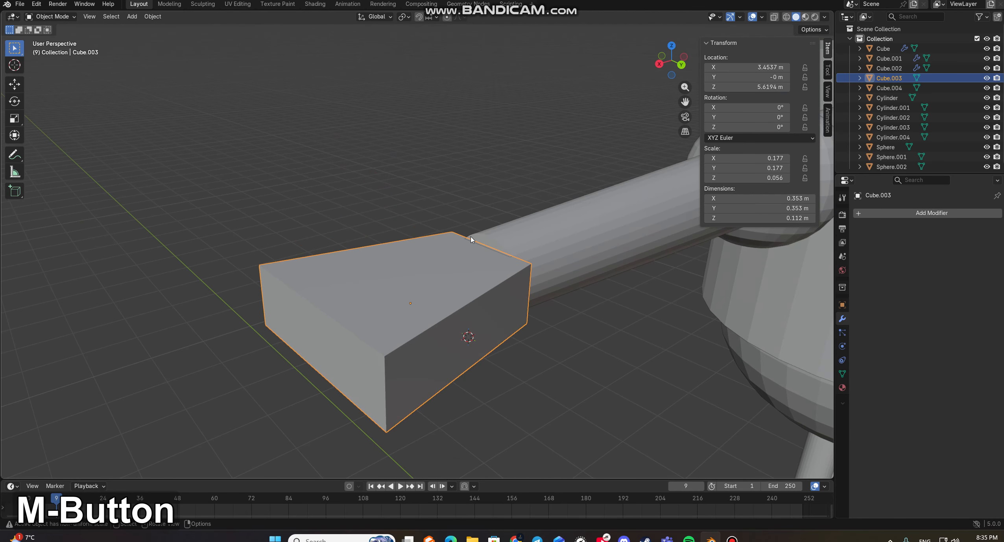
key("shift+a")
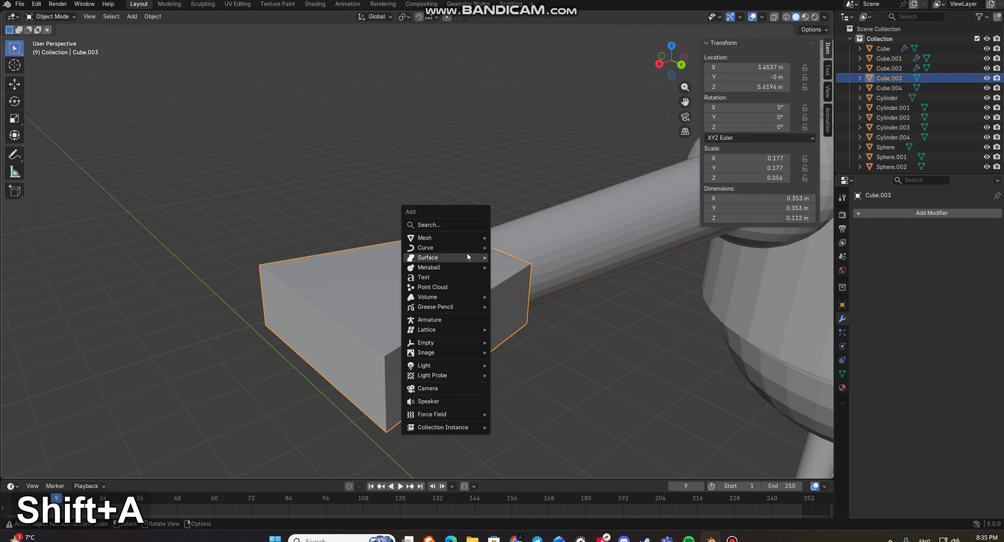
mouse_move(467, 241)
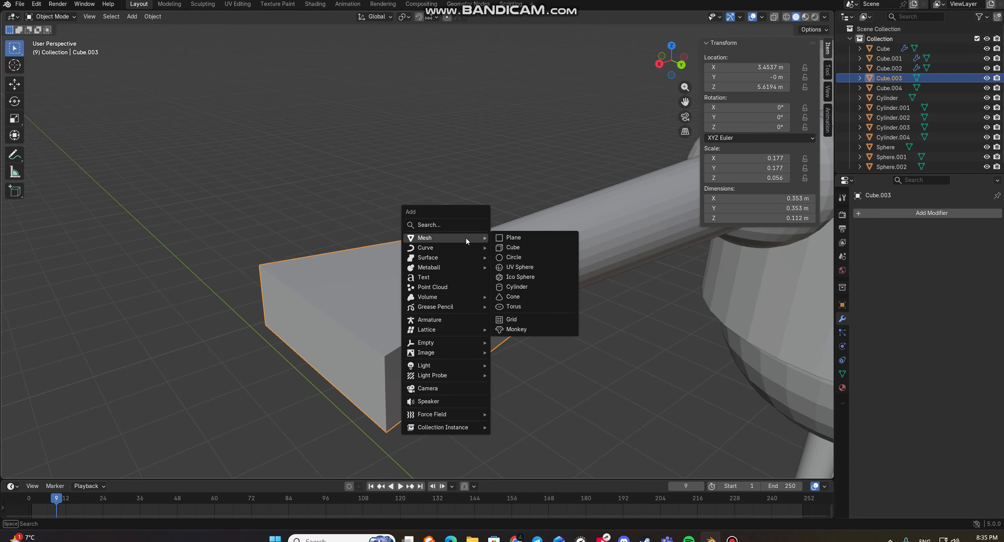
left_click(514, 247)
key("s")
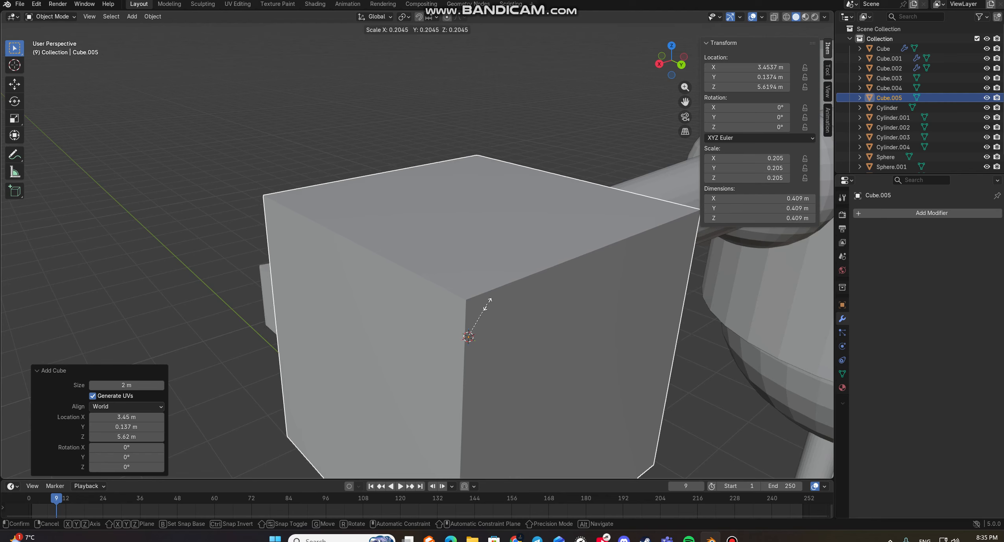
left_click(506, 325)
key("s")
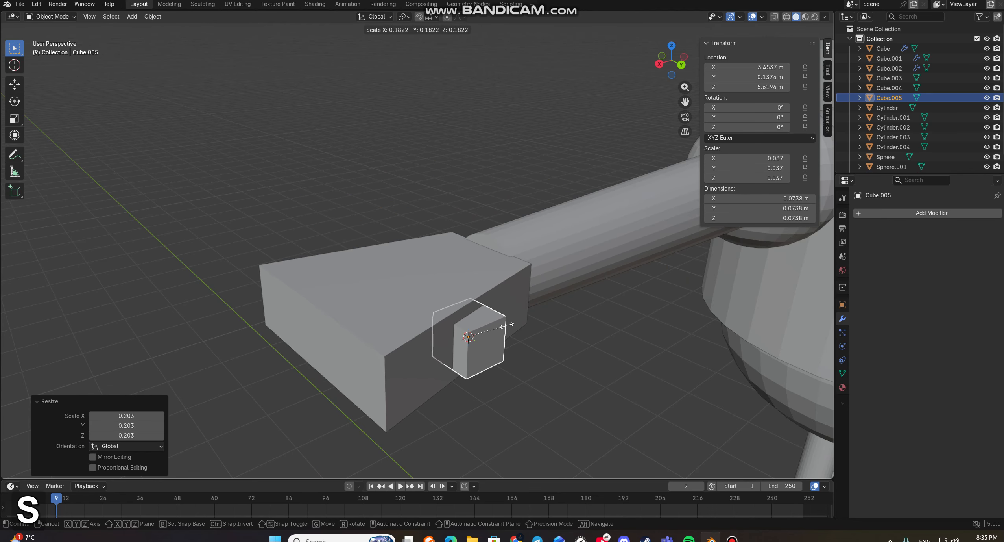
left_click(521, 324)
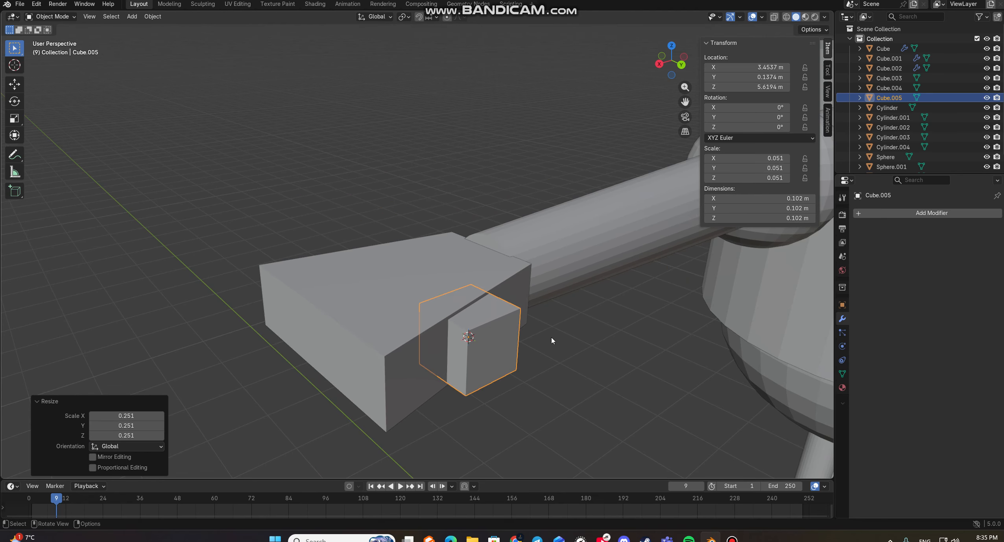
- In top view, move the small cube about -0.123 m along X and -0.006 m along Y, to the wrist end of the hand's side
middle_click_drag(552, 338, 579, 362)
key("KP_7")
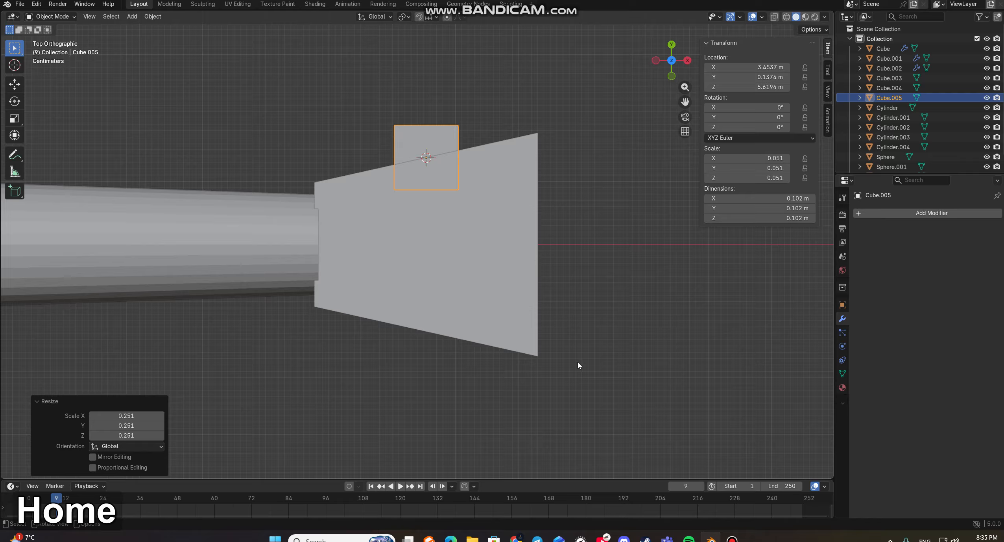
key("g")
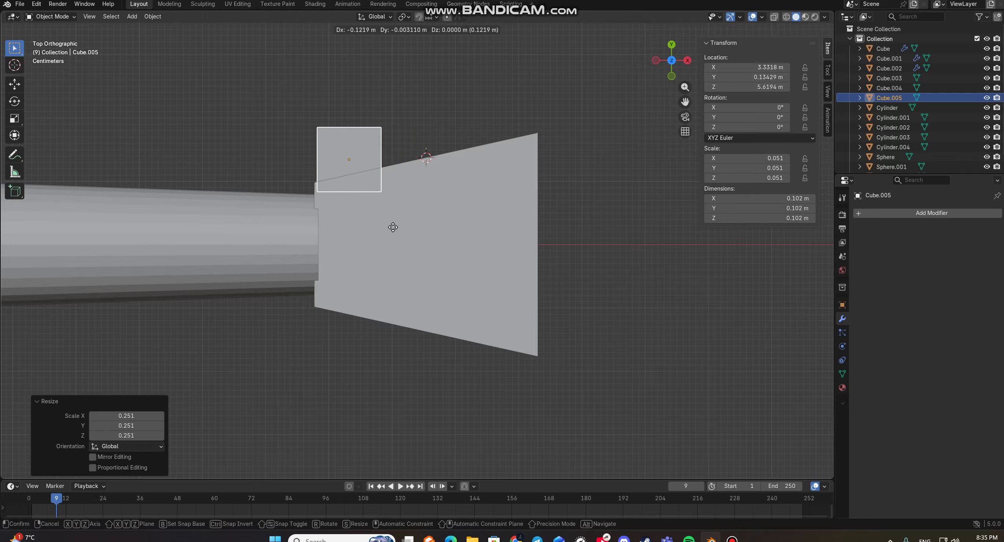
left_click(393, 227)
- In Edit Mode, move the small cube's outer vertical edge nearest the fingertips about 0.083 m along X and 0.022 m along Y
middle_click_drag(470, 121, 448, 170)
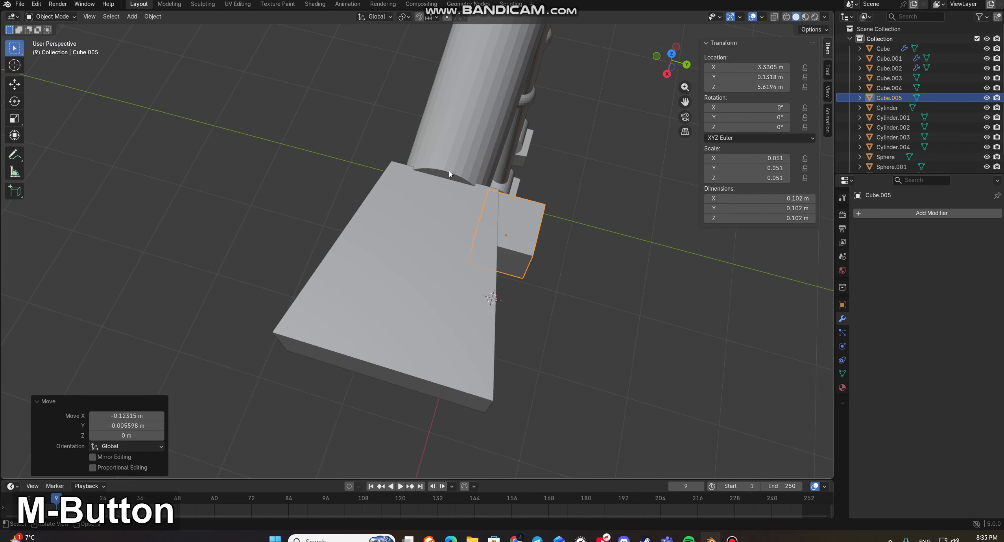
key("Tab")
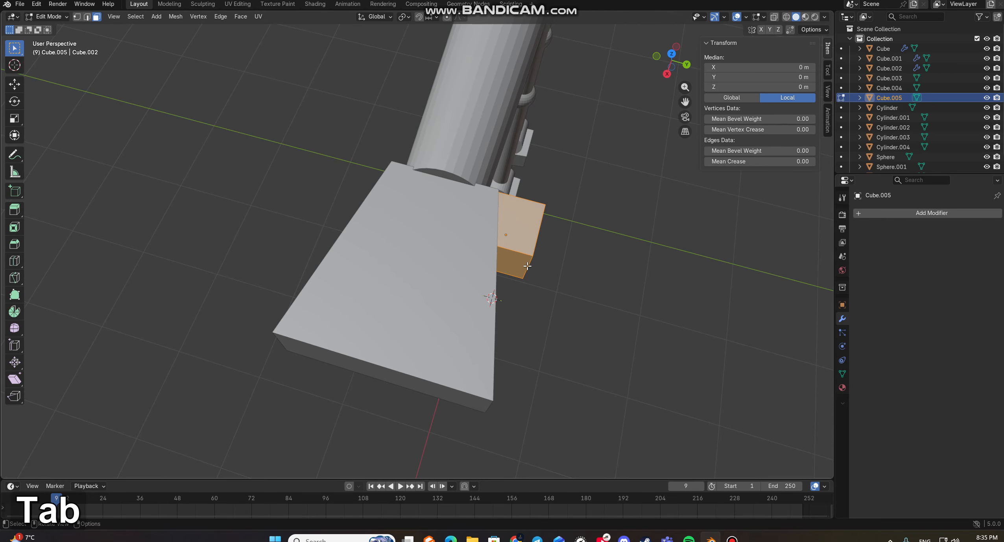
left_click(523, 264)
key("2")
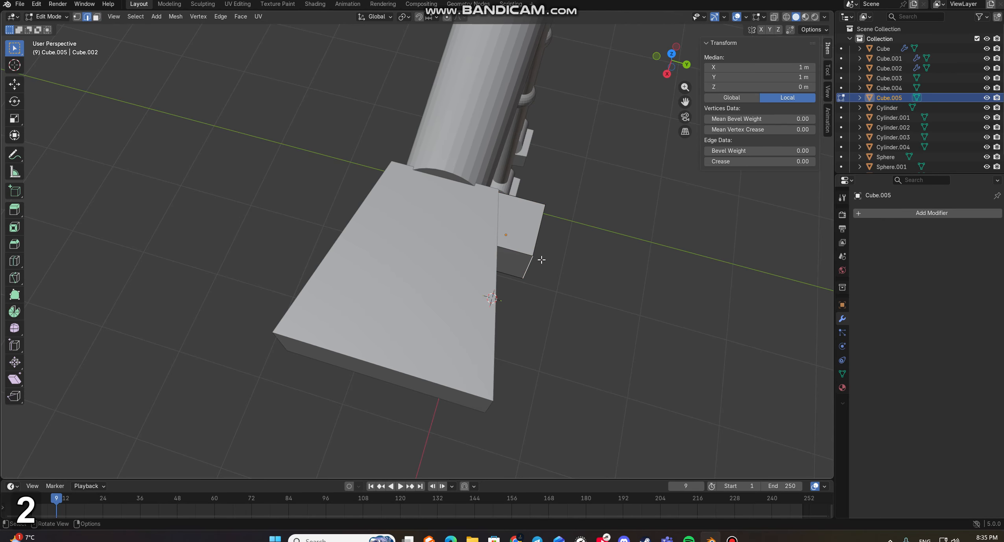
key("KP_7")
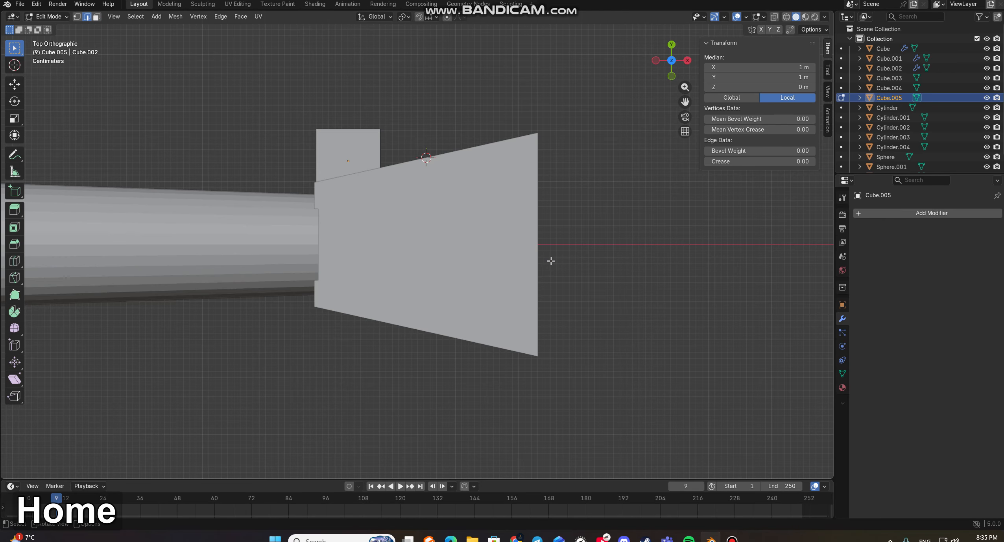
key("g")
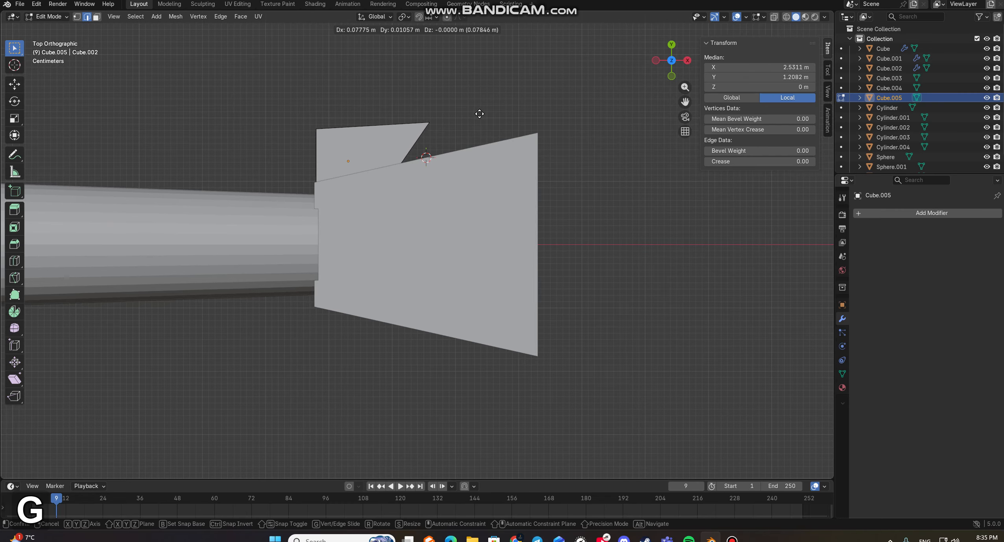
left_click(486, 106)
- Move the small cube's outer wrist-side vertical edge about 0.092 m along X and 0.032 m along Y to slant the thumb forward
middle_click_drag(486, 107, 456, 105)
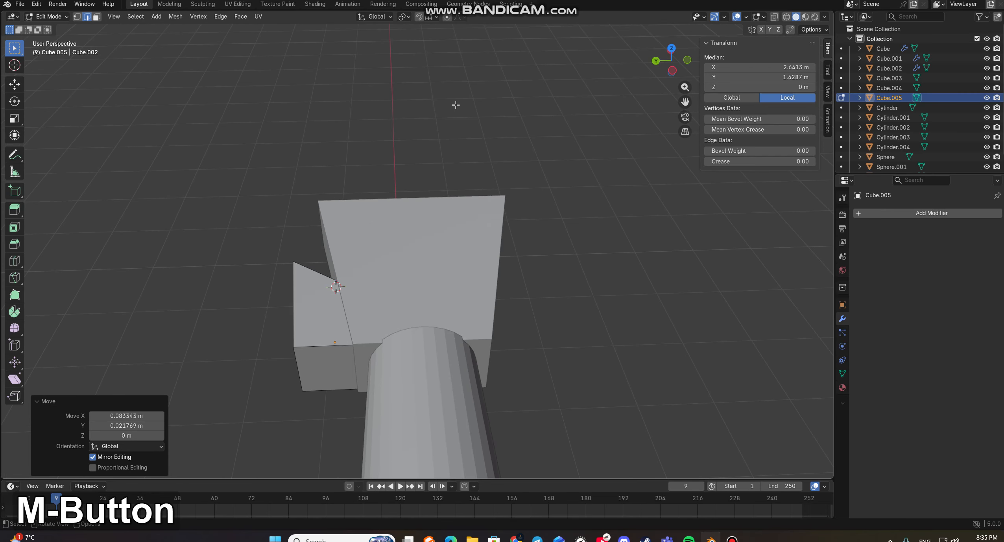
left_click(307, 357)
key("KP_7")
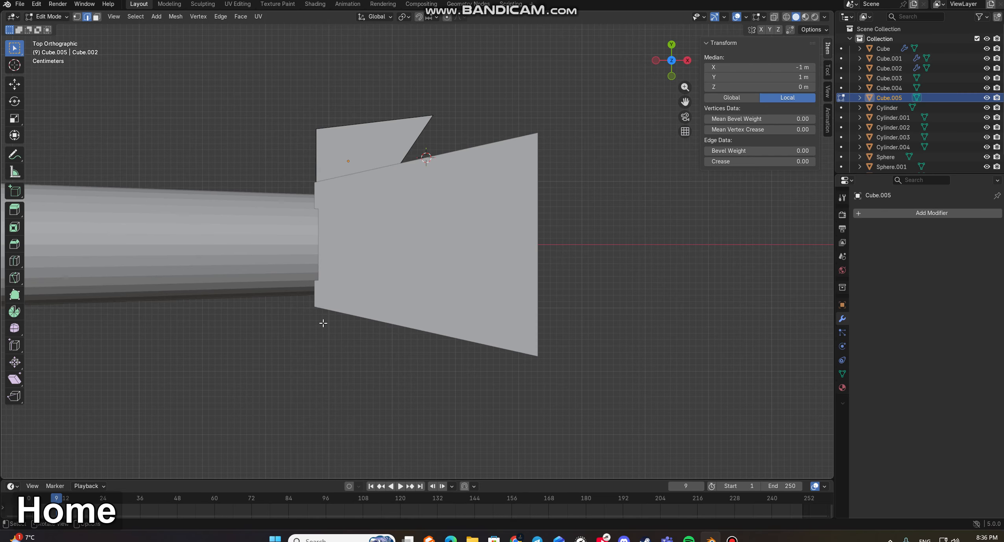
key("g")
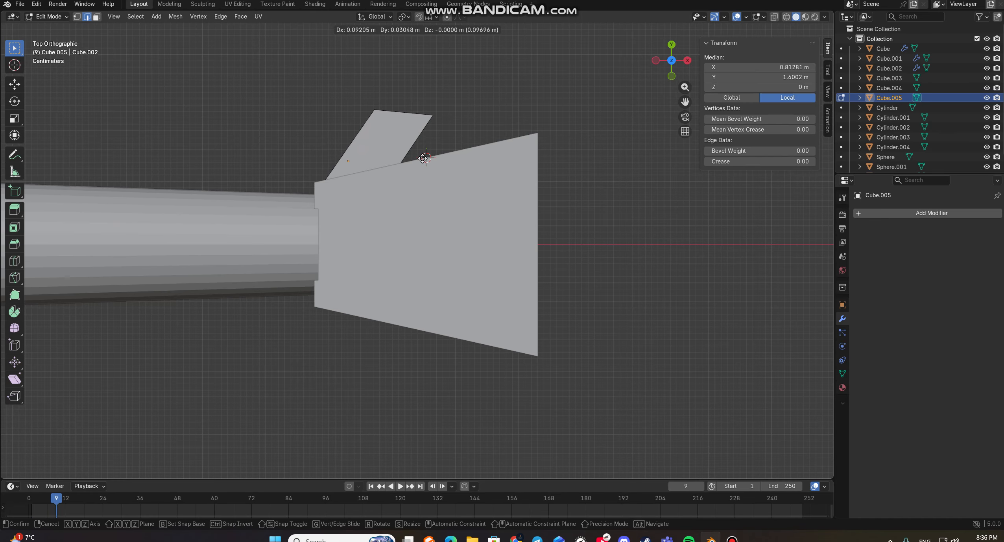
left_click(423, 157)
- Extrude the thumb's outer face about 0.06 m and shift the new end about 0.033 m along X to continue the slant
middle_click_drag(582, 172, 577, 199)
scroll(466, 193, "down", 10)
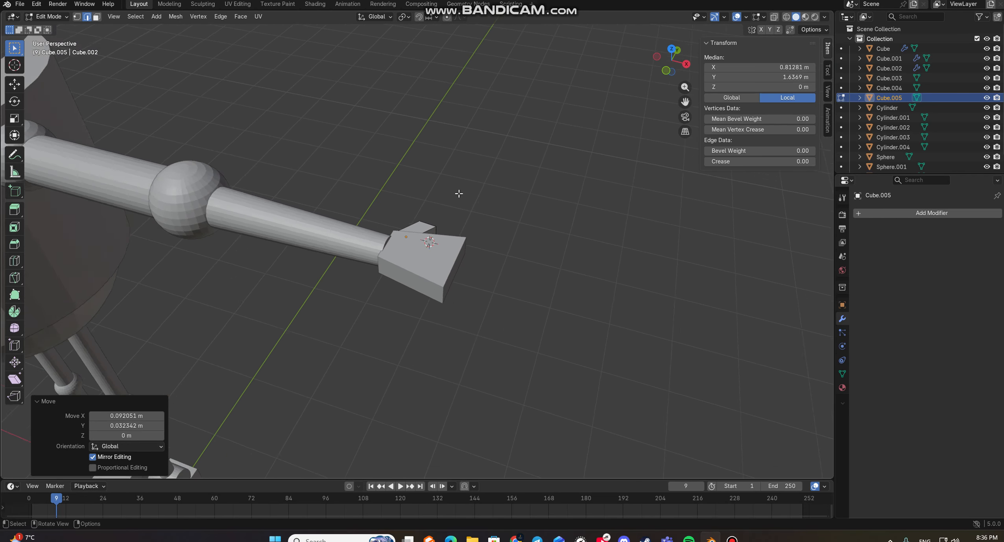
scroll(410, 182, "up", 10)
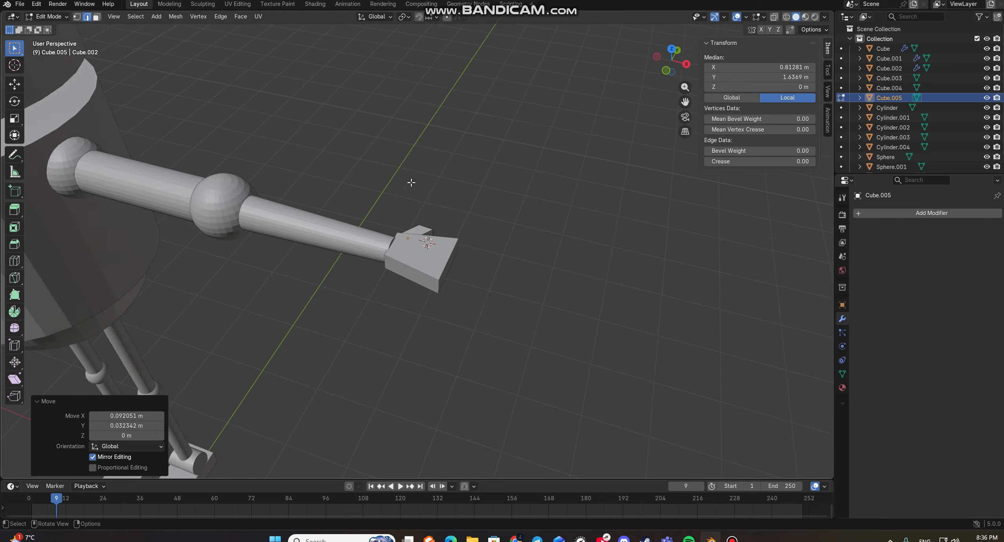
middle_click_drag(453, 193, 540, 290)
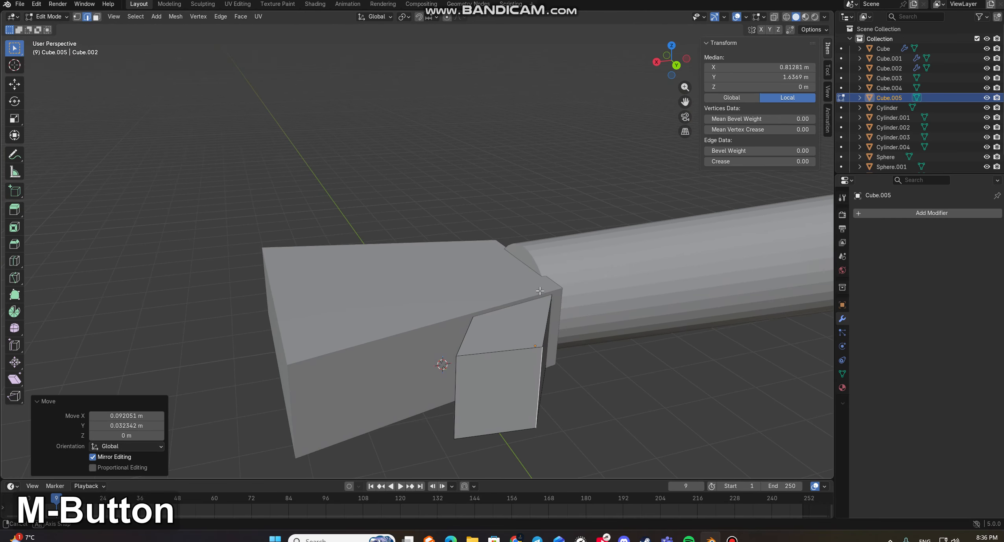
middle_click_drag(501, 341, 570, 342)
key("3")
left_click(576, 338)
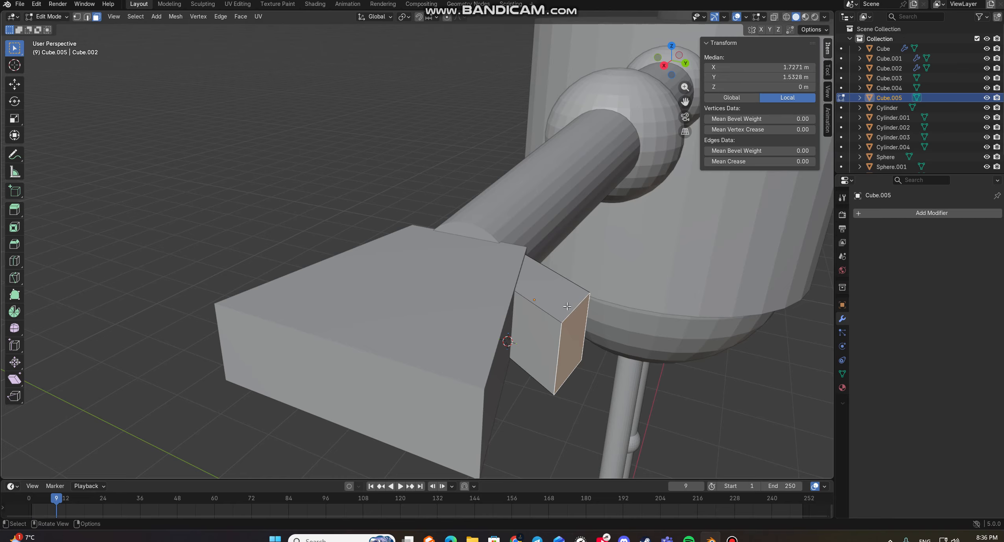
key("KP_7")
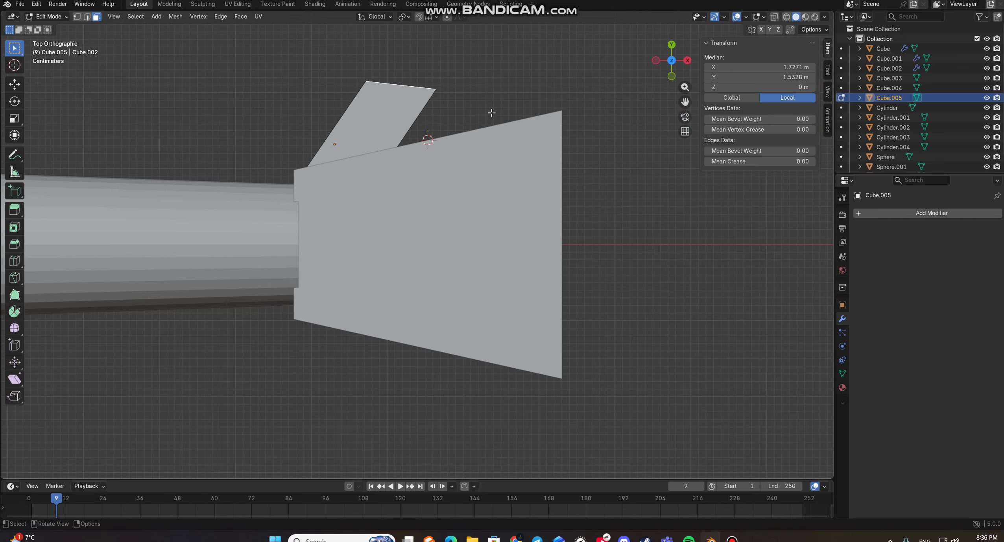
key("e")
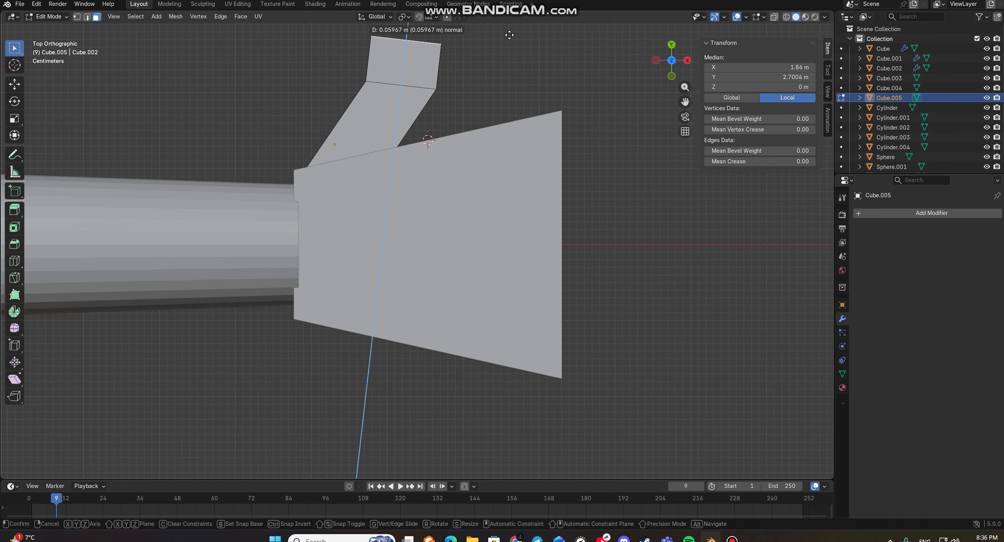
left_click(509, 34)
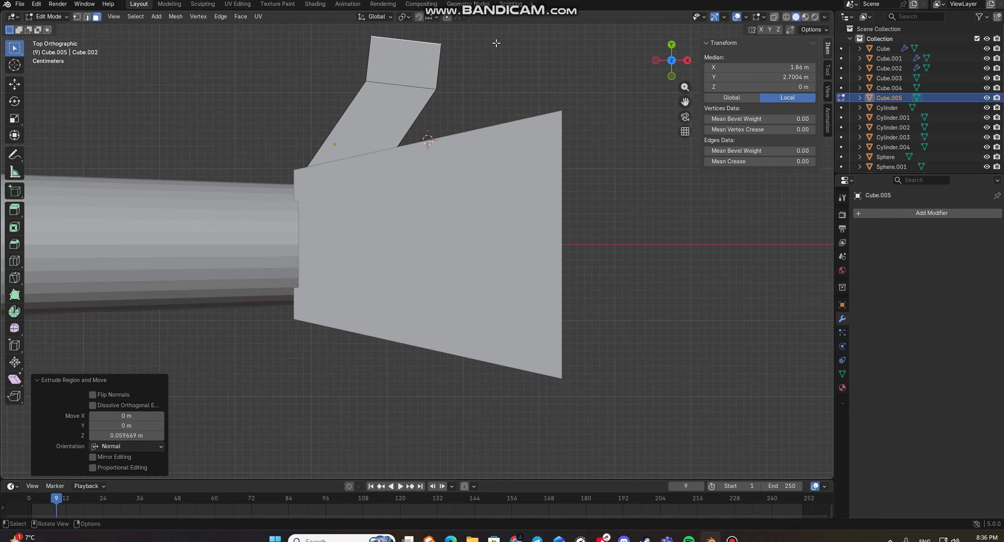
key("g")
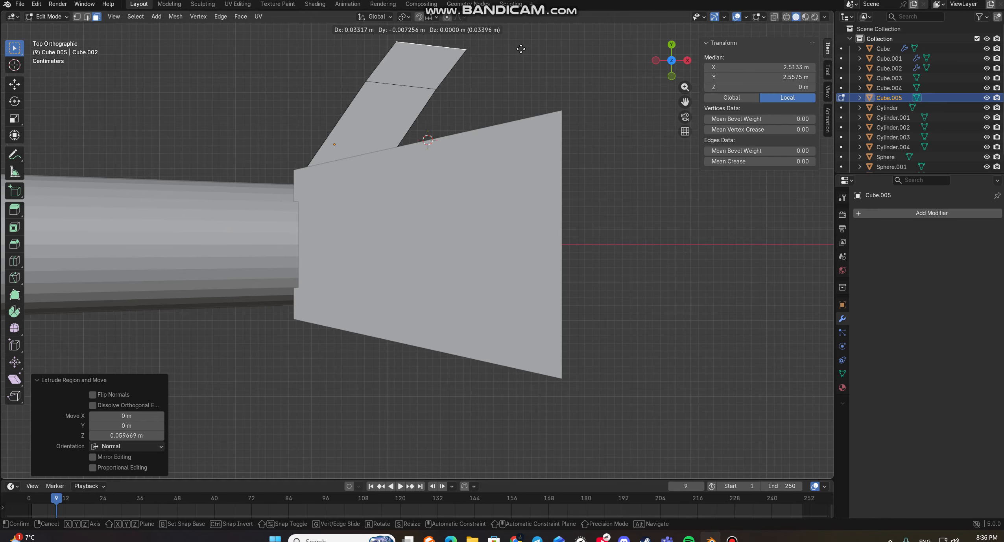
left_click(522, 51)
- Move the vertical edge at the thumb's inner bend about -0.018 m along Y and 0.006 m along X, toward the hand
middle_click_drag(522, 50, 587, 107)
left_click(407, 93)
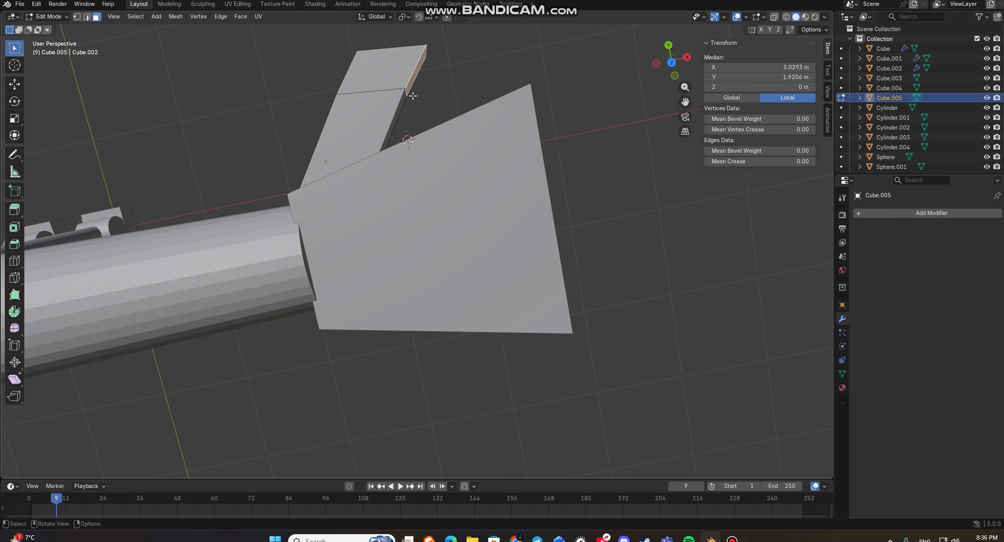
key("2")
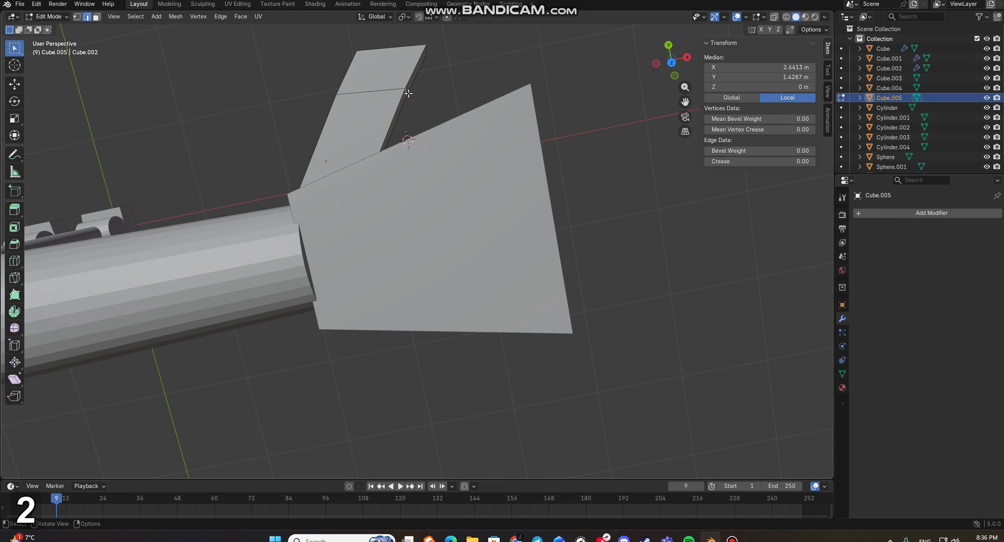
key("g")
left_click(414, 96)
middle_click_drag(414, 97, 543, 374)
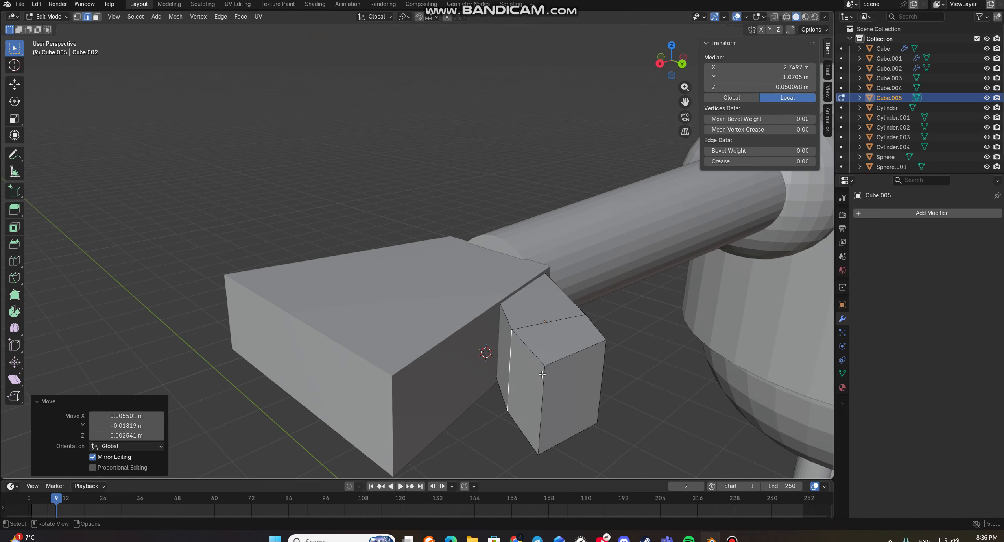
- Select the thumb's end face and rotate it about -15° in top view
left_click(544, 394)
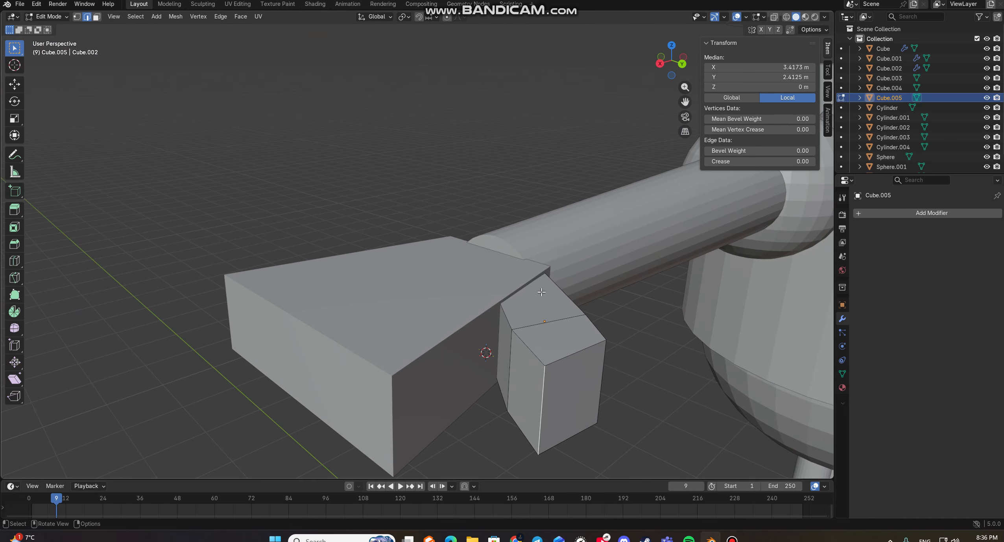
middle_click_drag(541, 291, 596, 322)
left_click(595, 362)
key("3")
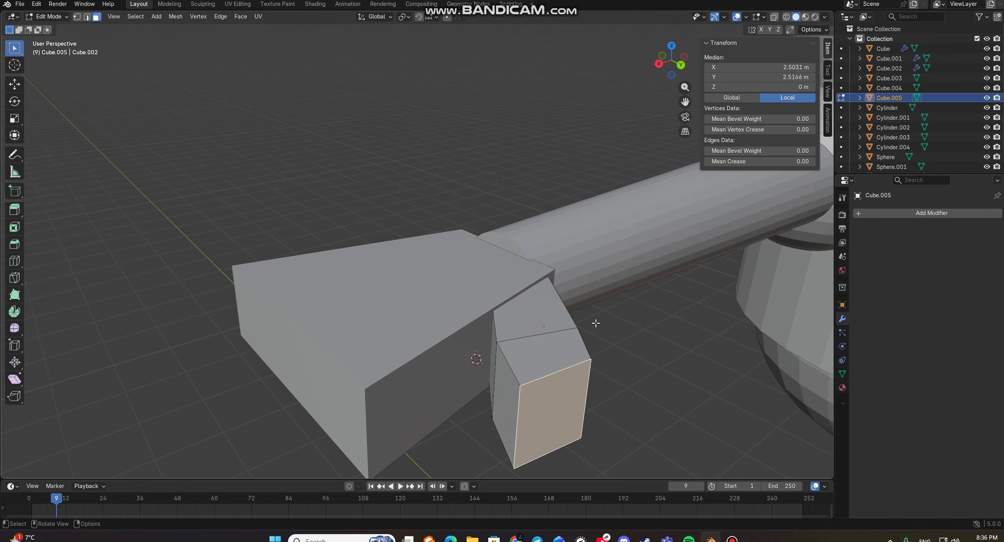
key("KP_7")
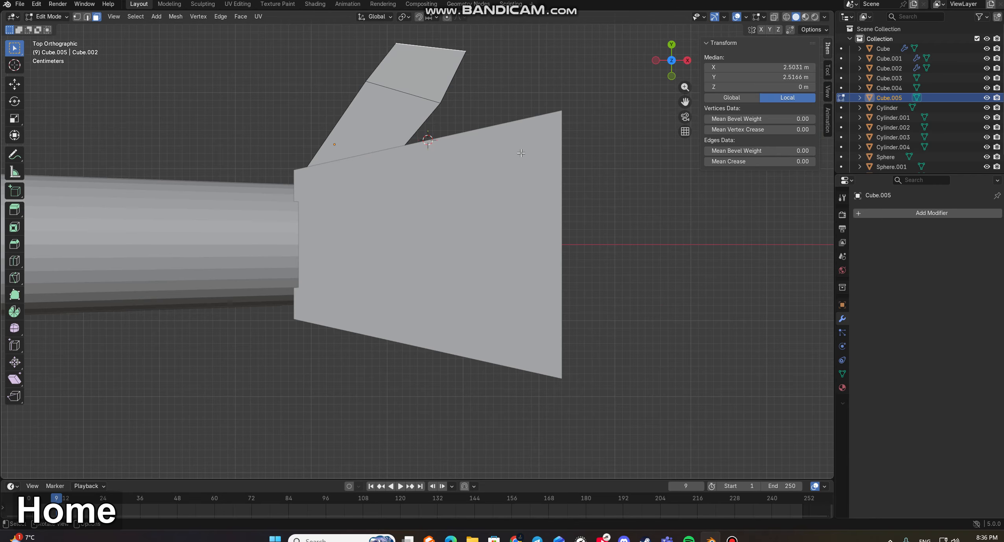
key("r")
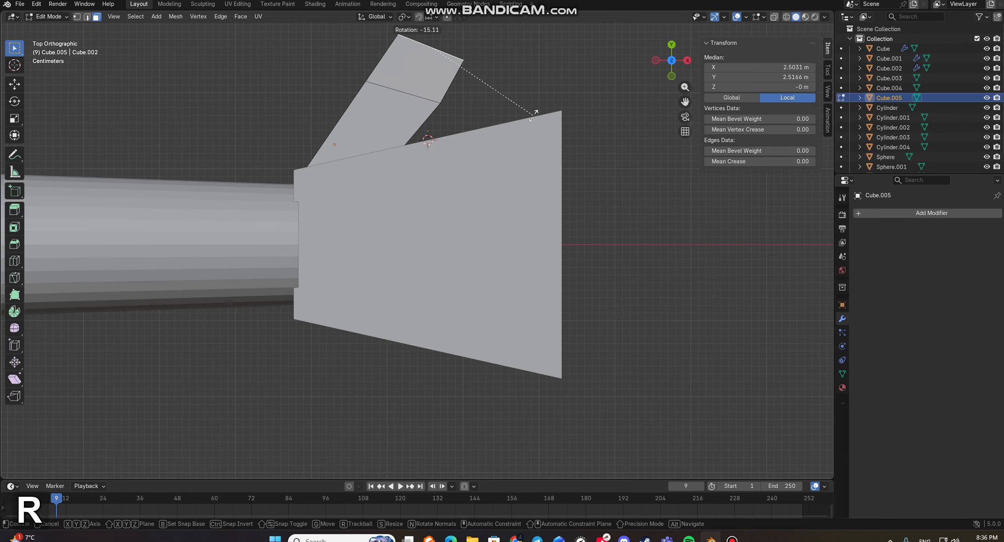
left_click(541, 112)
- Leave the thumb and add two evenly spaced lengthwise loop cuts to the flat tapered hand block
middle_click_drag(634, 172, 485, 338)
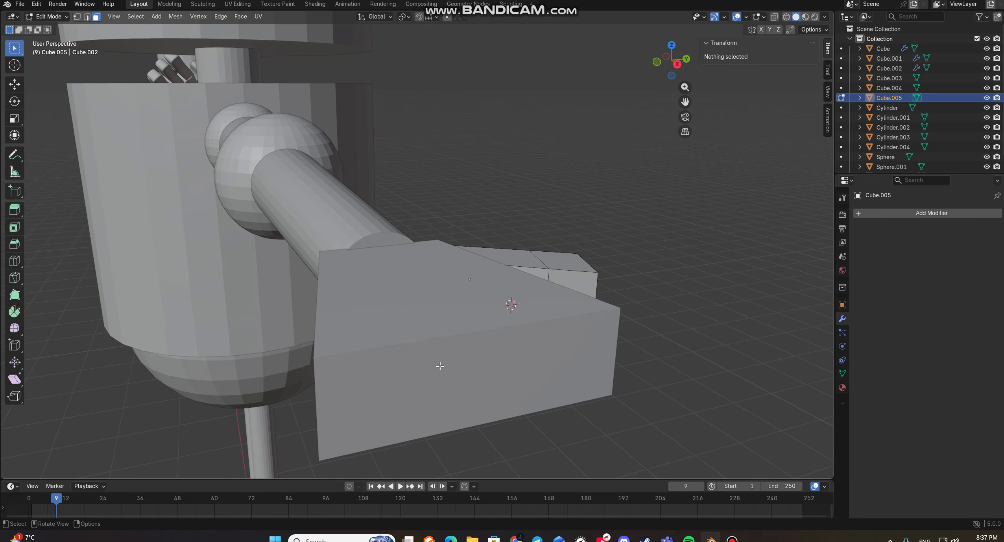
key("Tab")
left_click(476, 354)
scroll(475, 354, "down", 3)
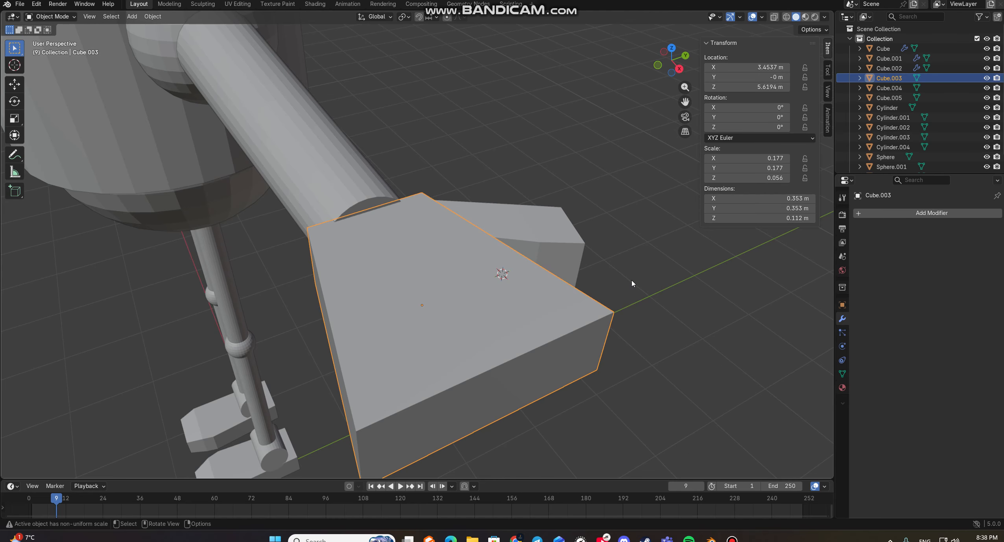
middle_click_drag(632, 280, 578, 256)
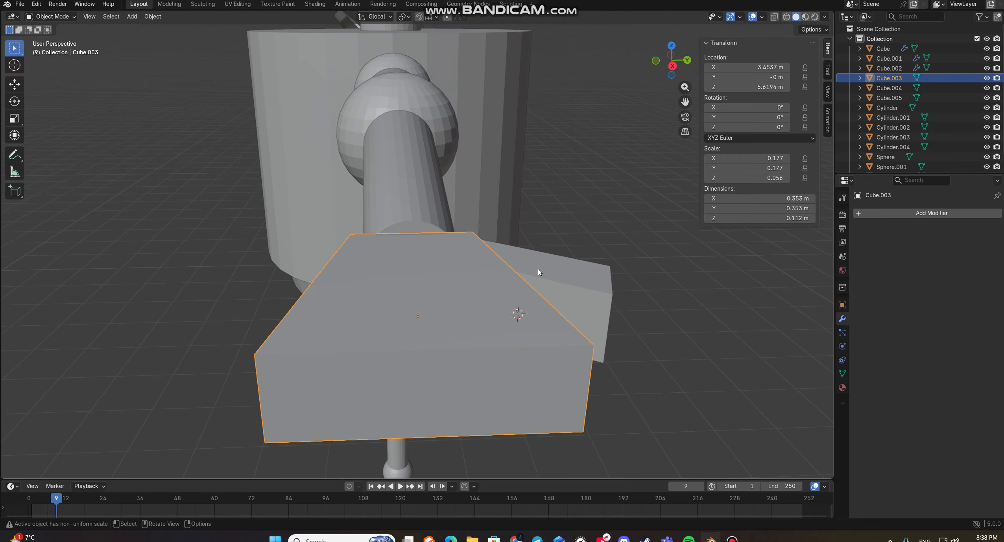
key("ctrl")
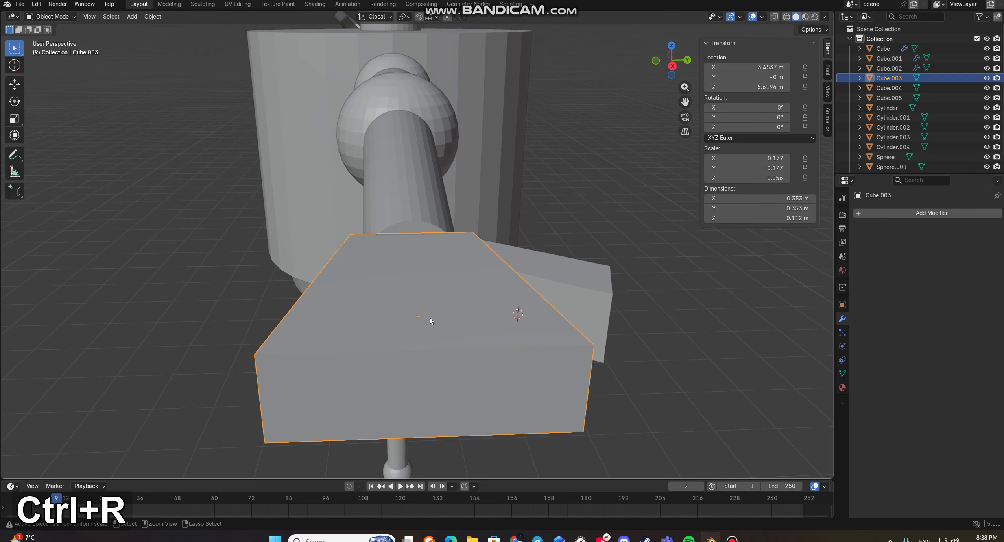
key("Tab")
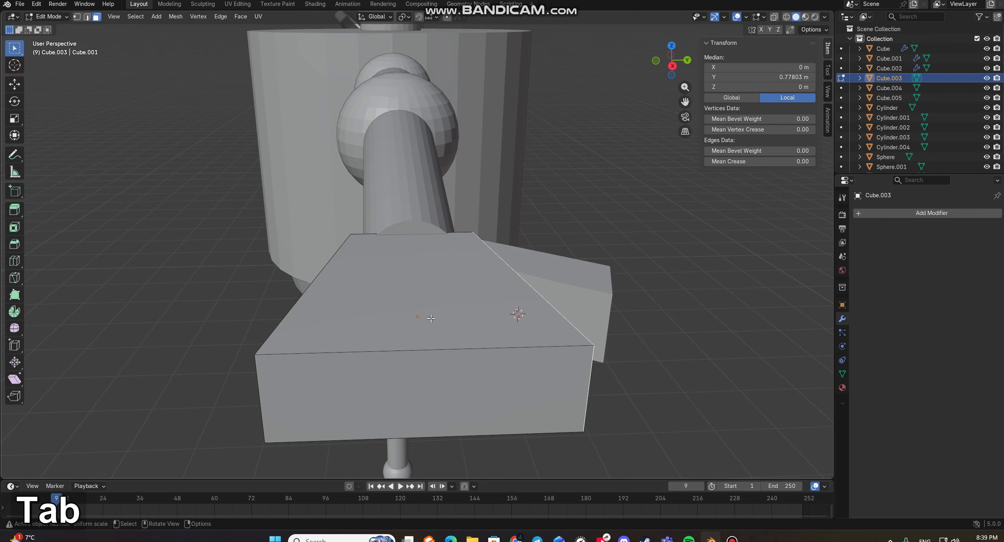
key("ctrl+r")
scroll(416, 365, "up", 1)
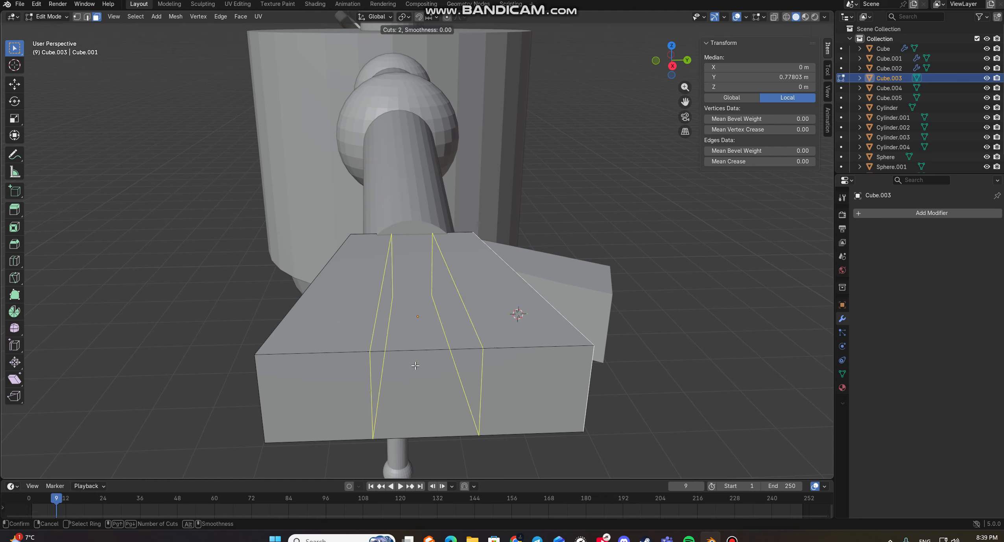
scroll(415, 365, "down", 1)
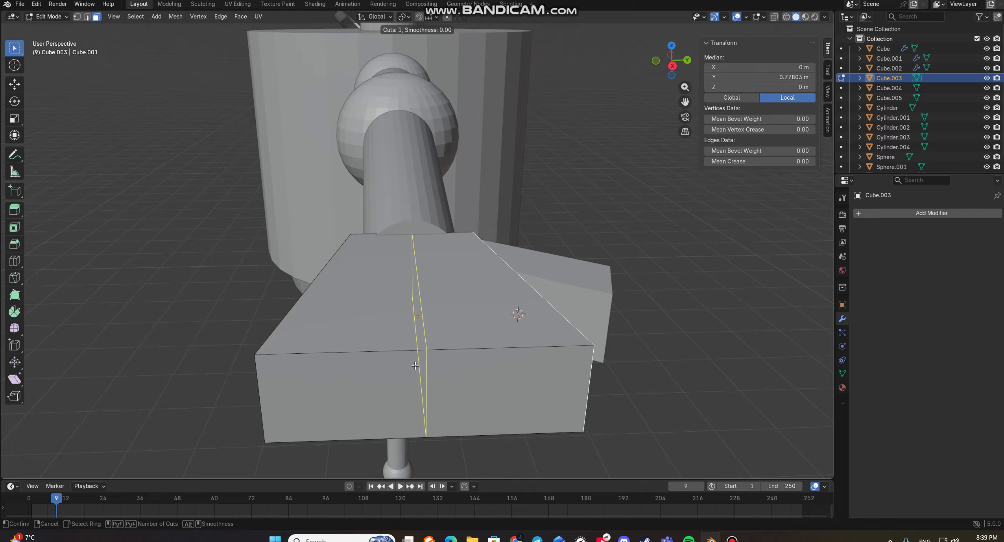
scroll(415, 366, "up", 1)
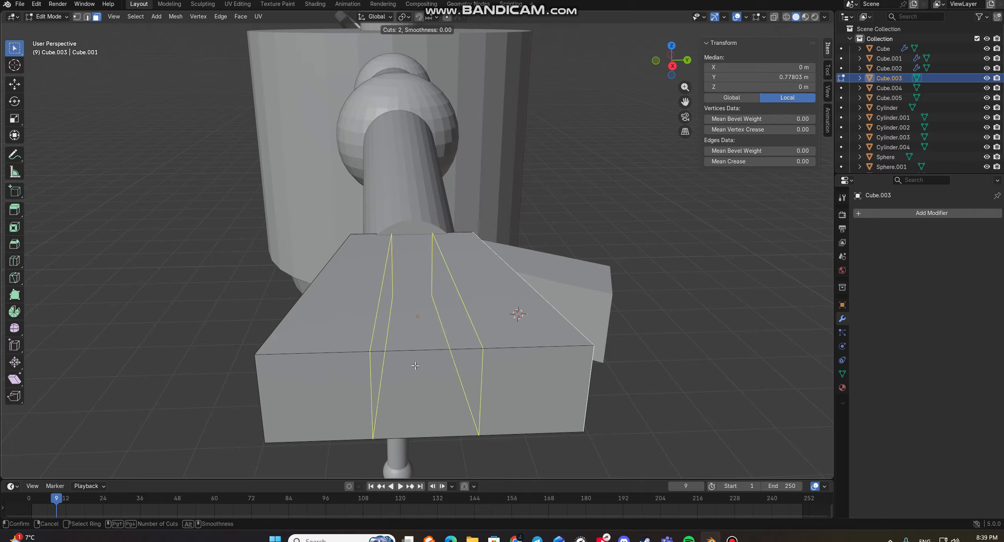
left_click(416, 365)
left_click(415, 365)
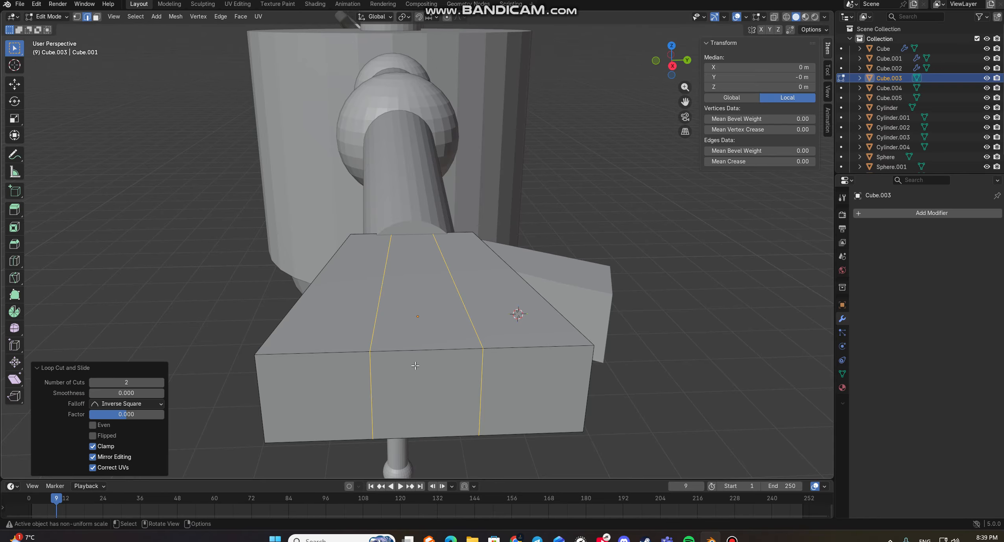
- Bevel the hand's two new edge loops to a width of about 0.056 m with one segment
key("ctrl+b")
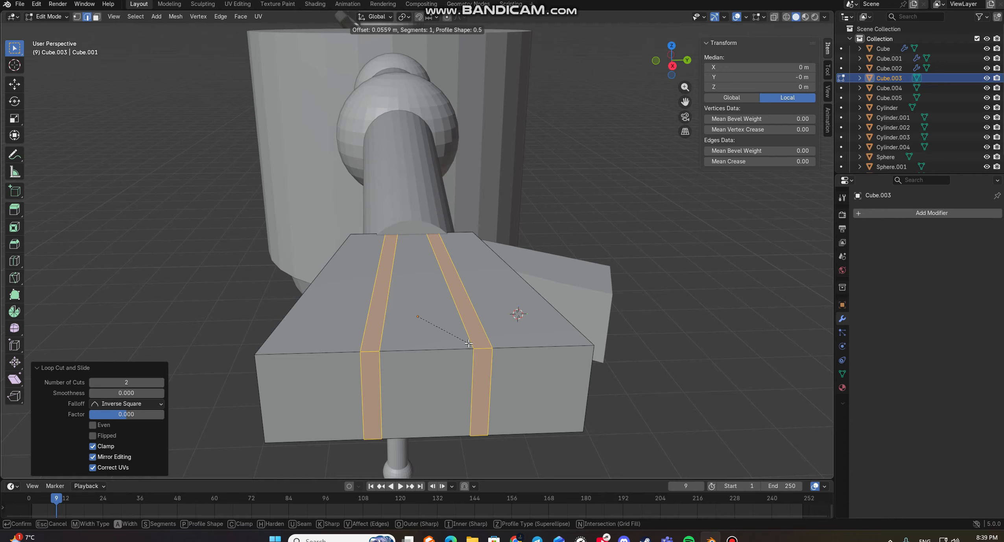
left_click(469, 343)
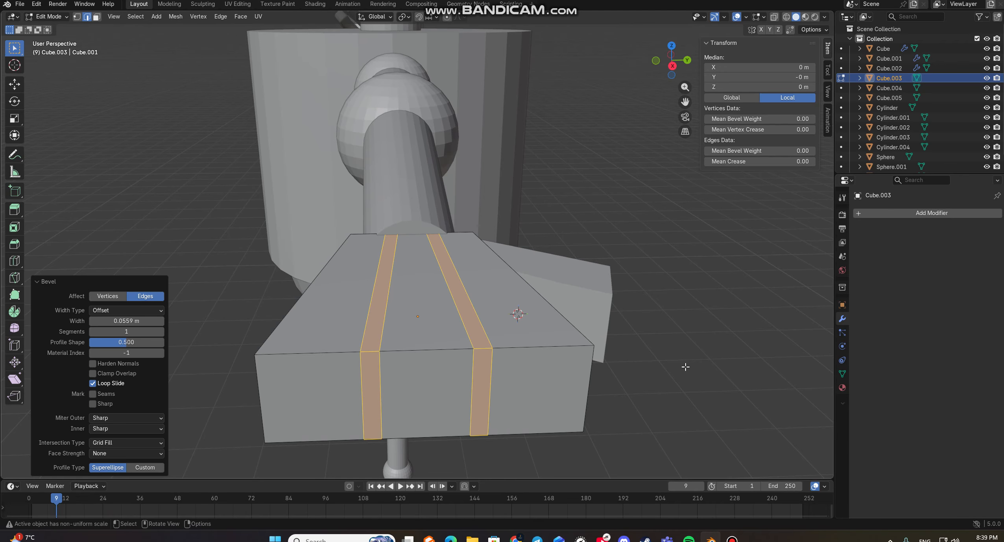
key("Tab")
key("Tab")
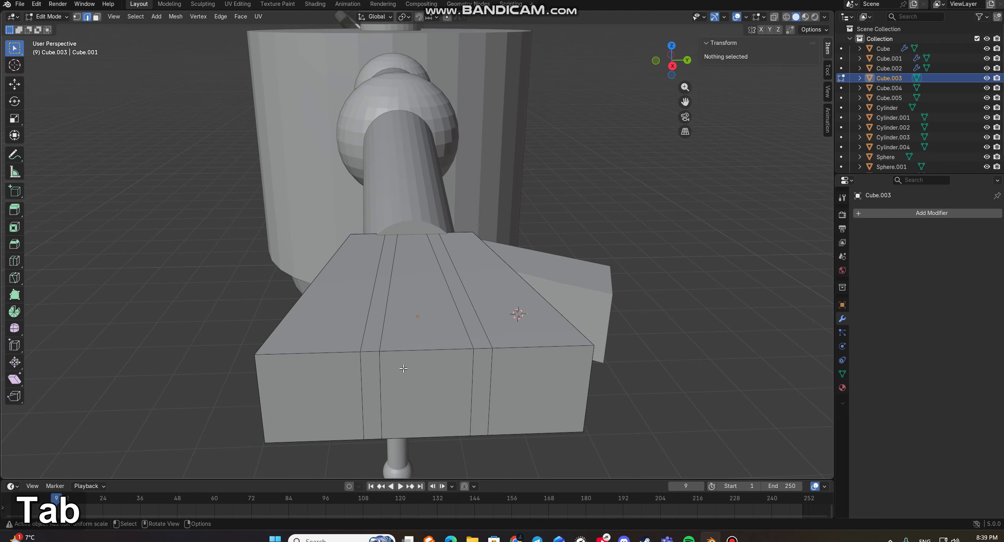
- Extrude the three wide faces at the hand's front about 0.174 m outward, leaving the narrow gap faces in place
key("3")
left_click(346, 383)
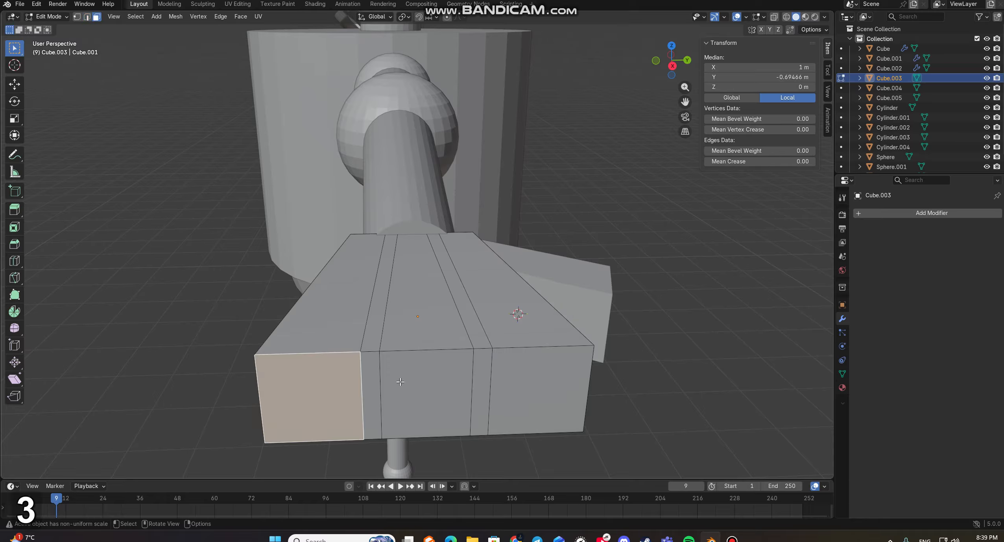
left_click(449, 378)
left_click(339, 385, "shift")
left_click(548, 384, "shift")
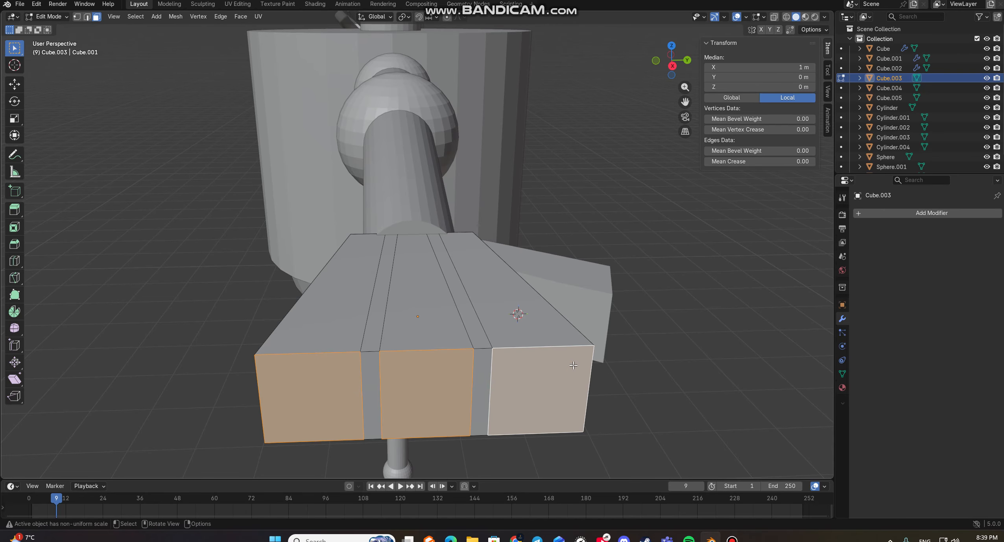
scroll(584, 360, "down", 2)
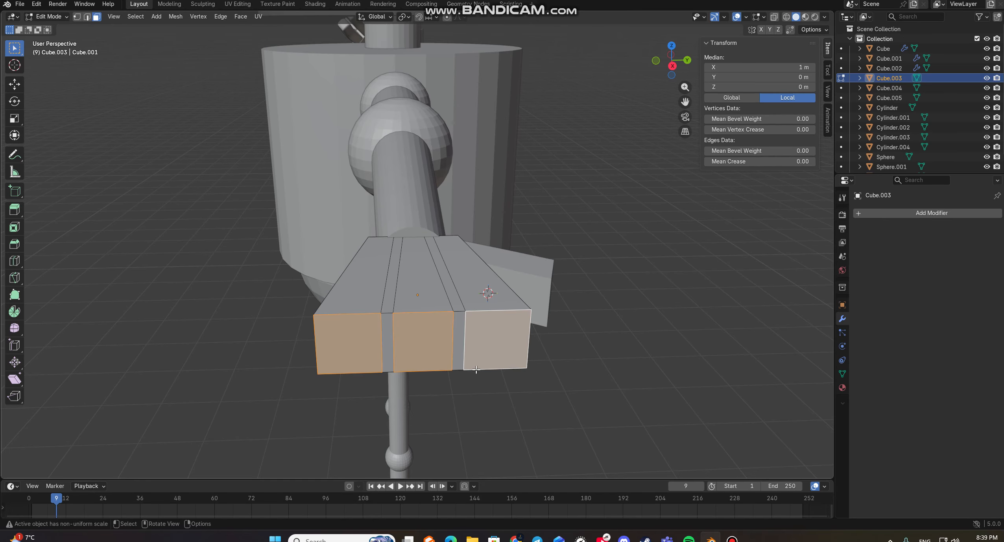
key("e")
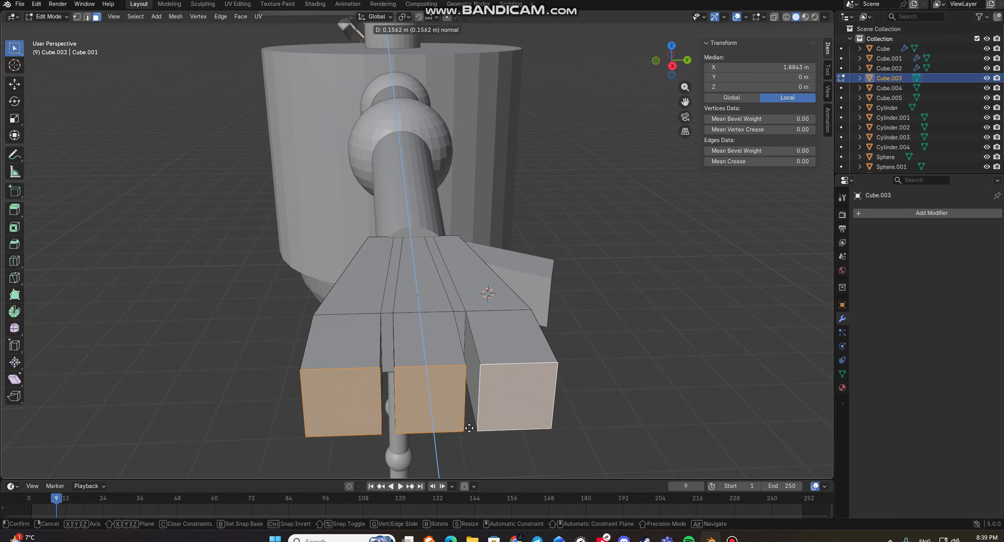
left_click(468, 436)
- Extrude the three finger end faces another 0.106 m or so to form the fingertip segments
middle_click_drag(479, 420, 621, 398)
key("e")
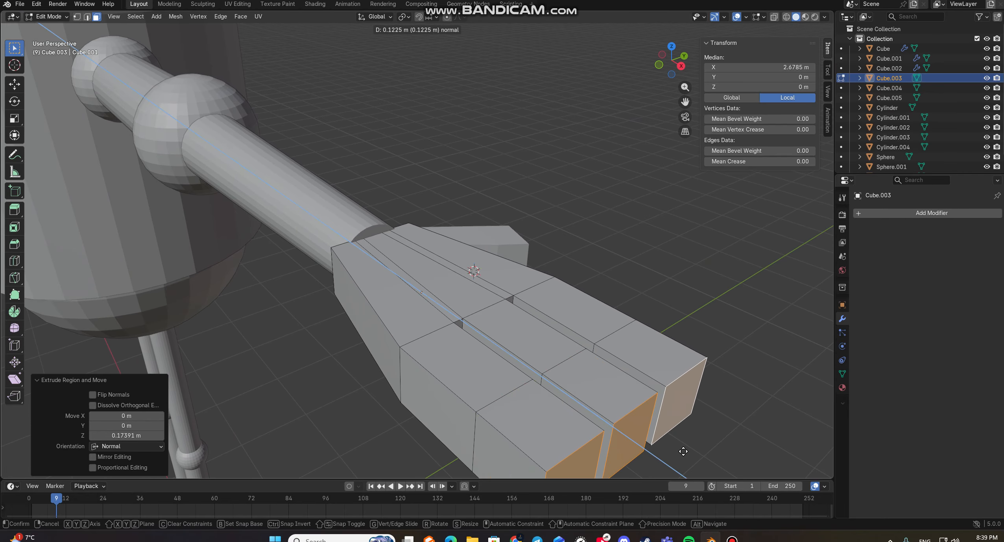
left_click(673, 445)
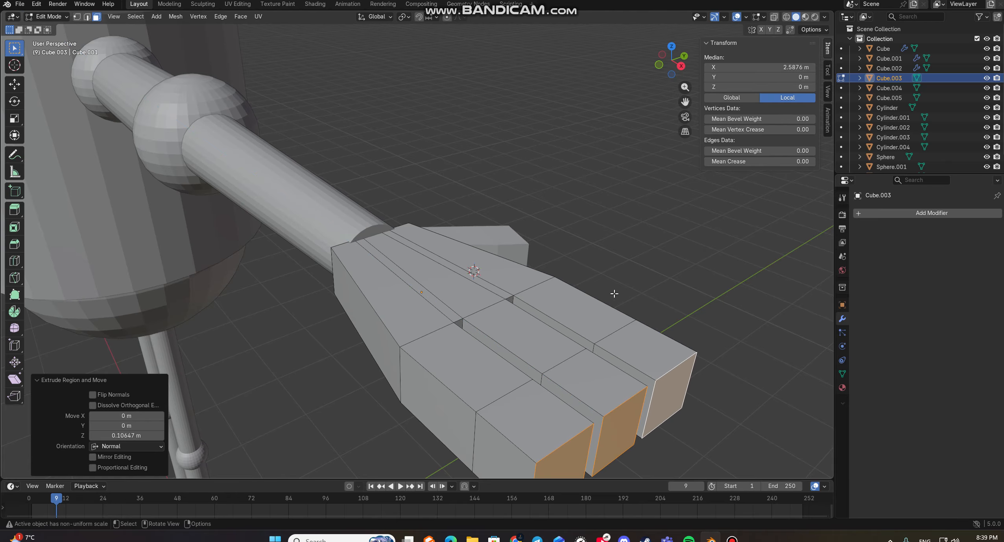
left_click(617, 270)
- Examine the blocky fingers and compare them with the bent fingers on the reference robot's hand
mouse_move(617, 270)
middle_mouse_down()
mouse_move(606, 260)
mouse_move(630, 271)
mouse_move(605, 266)
middle_mouse_up()
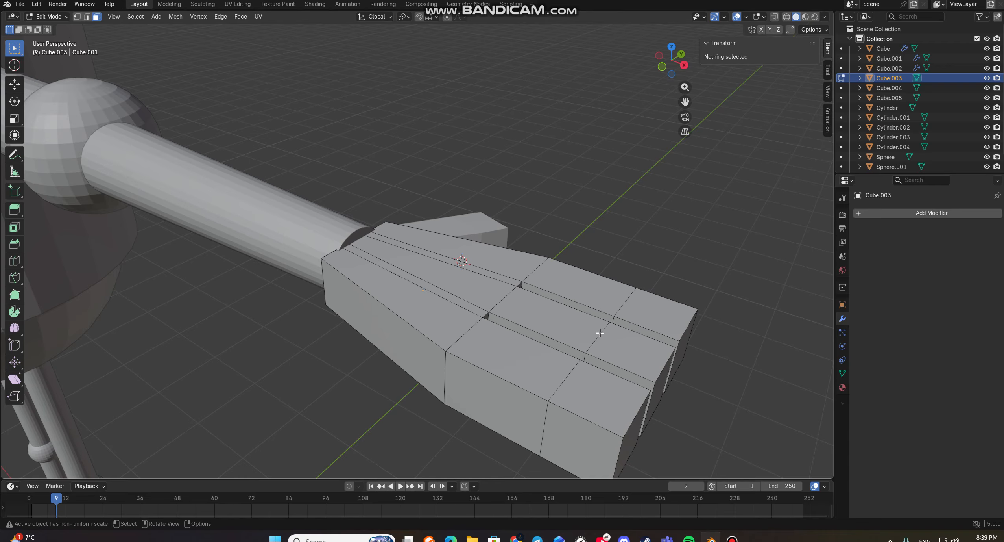
middle_click_drag(600, 333, 678, 362)
middle_click_drag(501, 349, 458, 332)
scroll(435, 328, "down", 8)
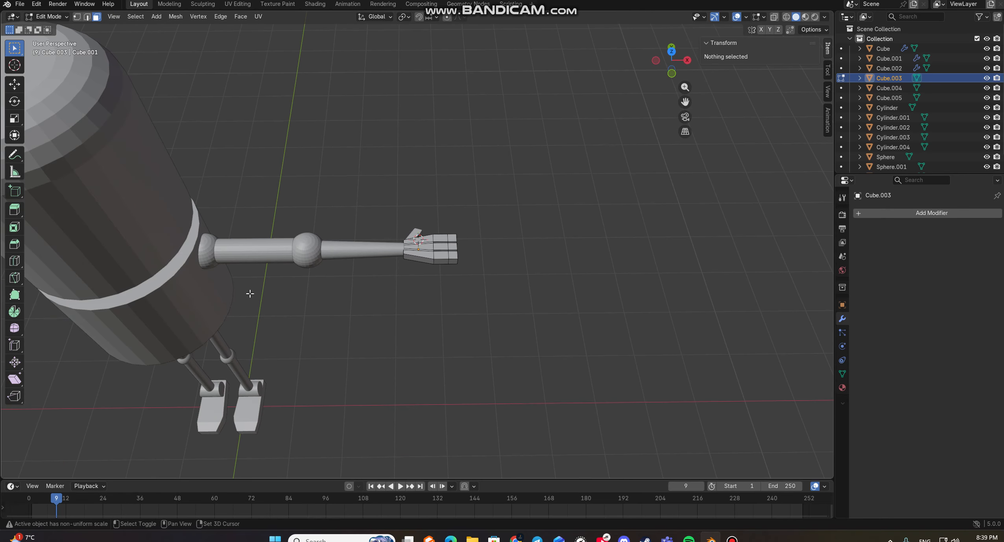
middle_click_drag(250, 293, 175, 255, "shift")
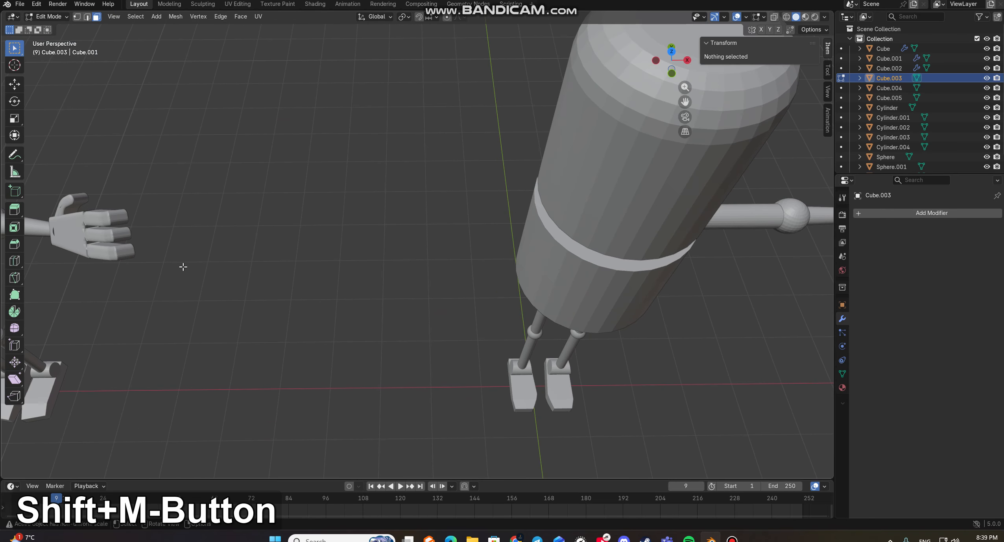
mouse_move(486, 266)
middle_mouse_down("shift")
mouse_move(233, 201)
mouse_move(146, 203)
middle_mouse_up("shift")
middle_click_drag(468, 272, 297, 324, "shift")
scroll(432, 279, "up", 7)
- Select the fingertip segments' visible faces and rotate them about 9° in front view
middle_click_drag(493, 163, 445, 155)
mouse_move(567, 226)
middle_mouse_down()
mouse_move(605, 240)
mouse_move(580, 214)
middle_mouse_up()
middle_click_drag(584, 130, 605, 134)
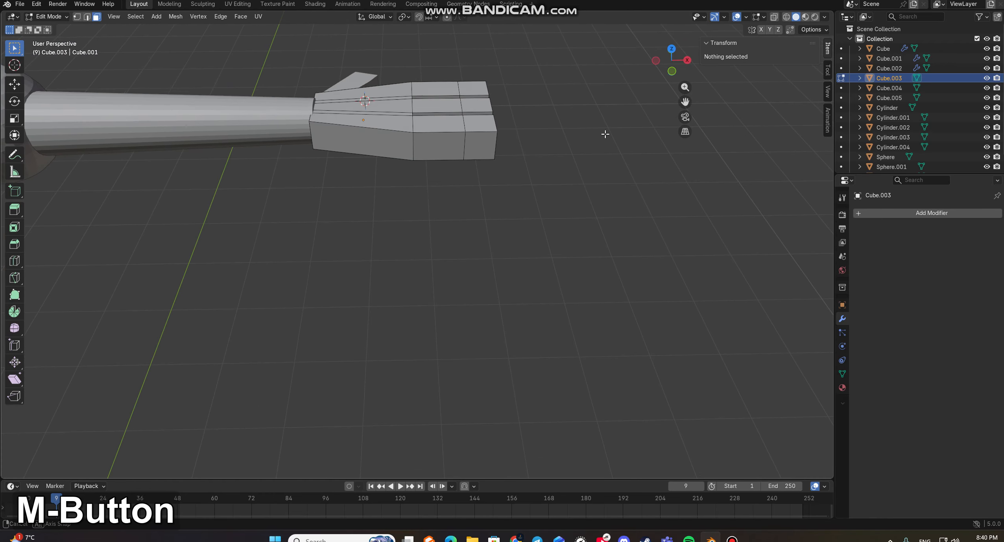
left_click_drag(473, 60, 566, 166)
middle_click_drag(566, 166, 544, 133)
key("r")
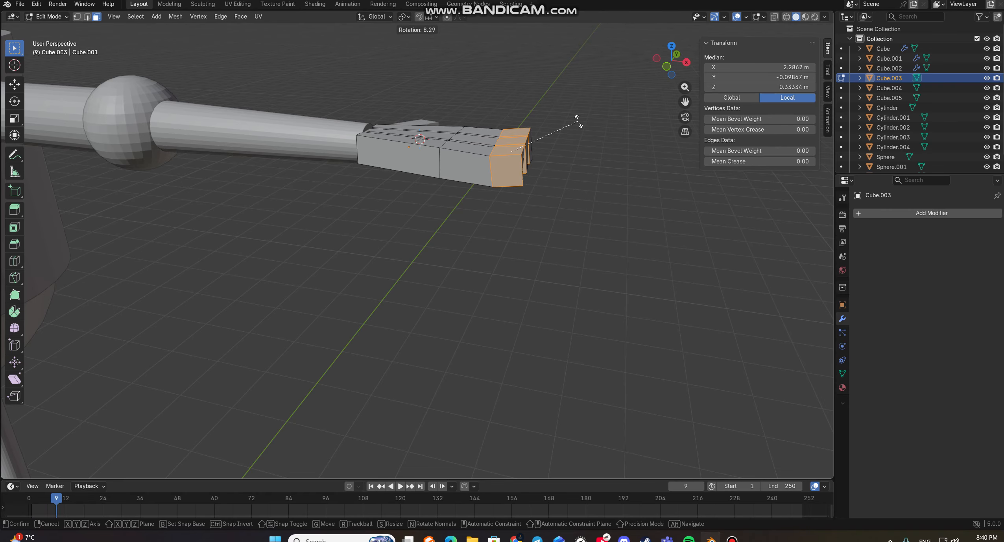
key("Escape")
key("End")
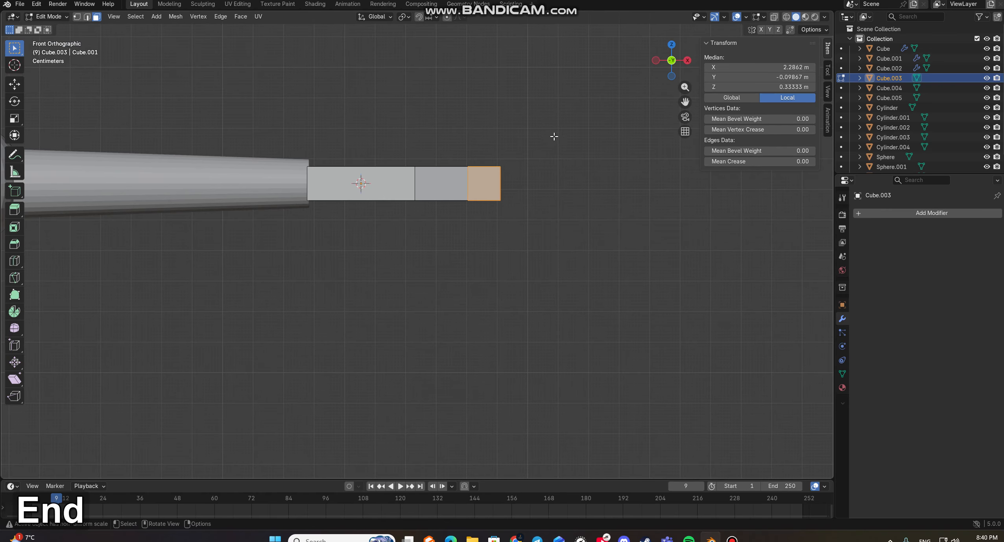
middle_click_drag(554, 136, 482, 249, "shift")
scroll(482, 249, "up", 6)
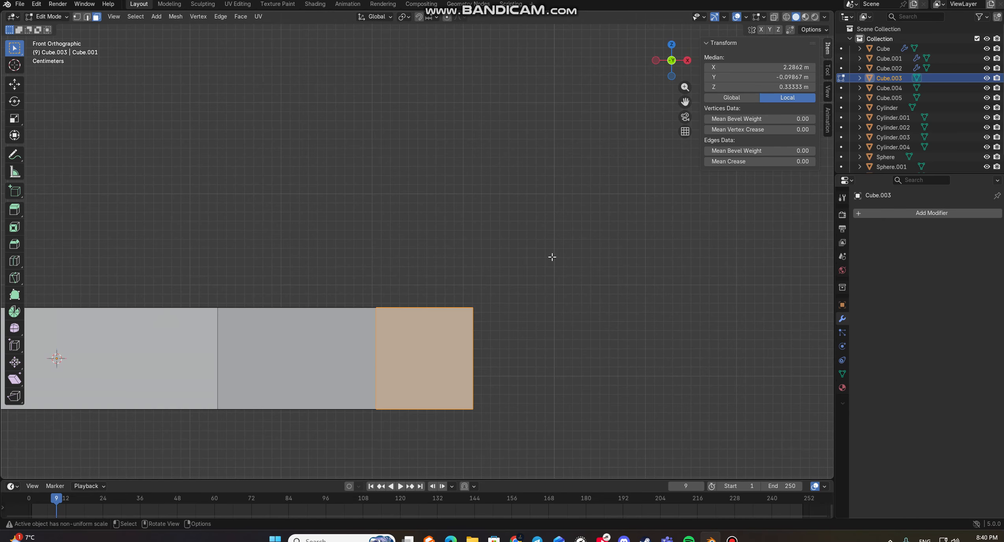
key("r")
left_click(557, 233)
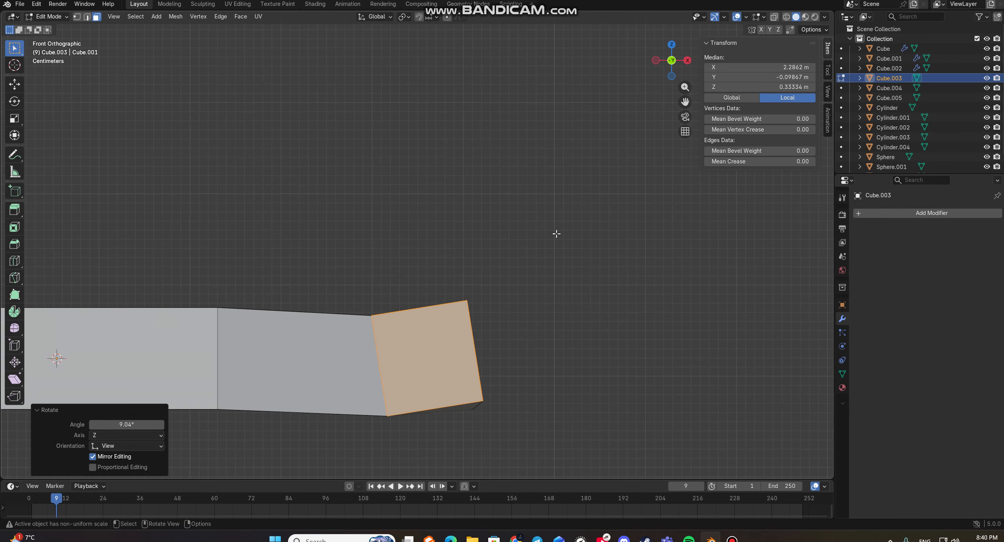
- Try to raise the rotated fingertip faces about 0.04 m along Z
key("g")
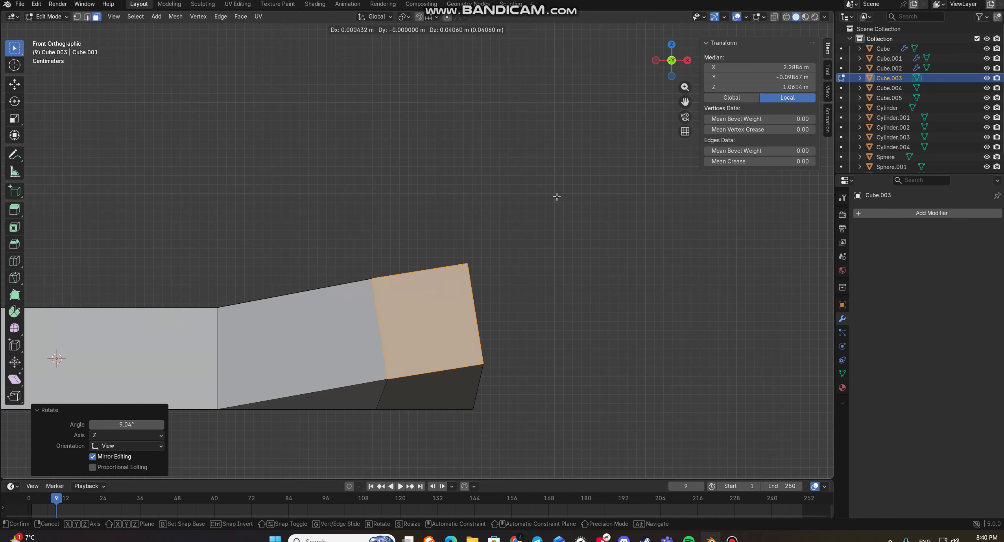
left_click(558, 199)
middle_click_drag(559, 199, 509, 243)
key("ctrl+z")
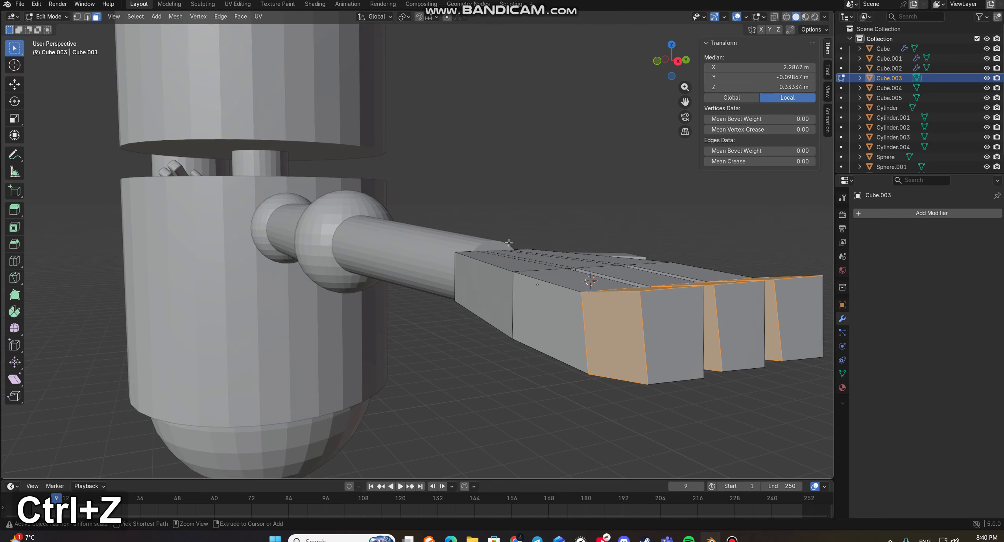
- Turn on X-ray, select the three complete fingertip segments and raise them about 0.027 m along Z in front view
middle_click_drag(661, 321, 614, 236)
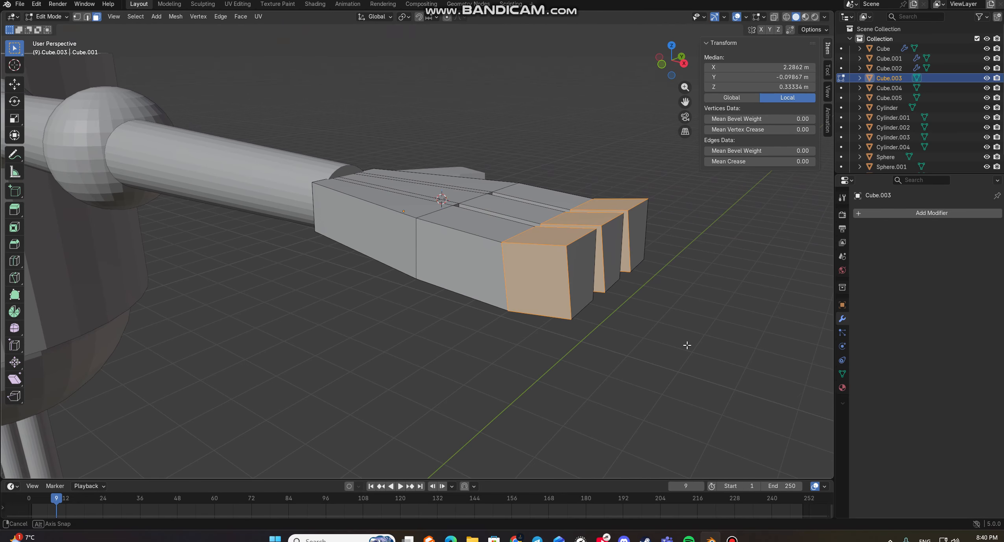
left_click(774, 16)
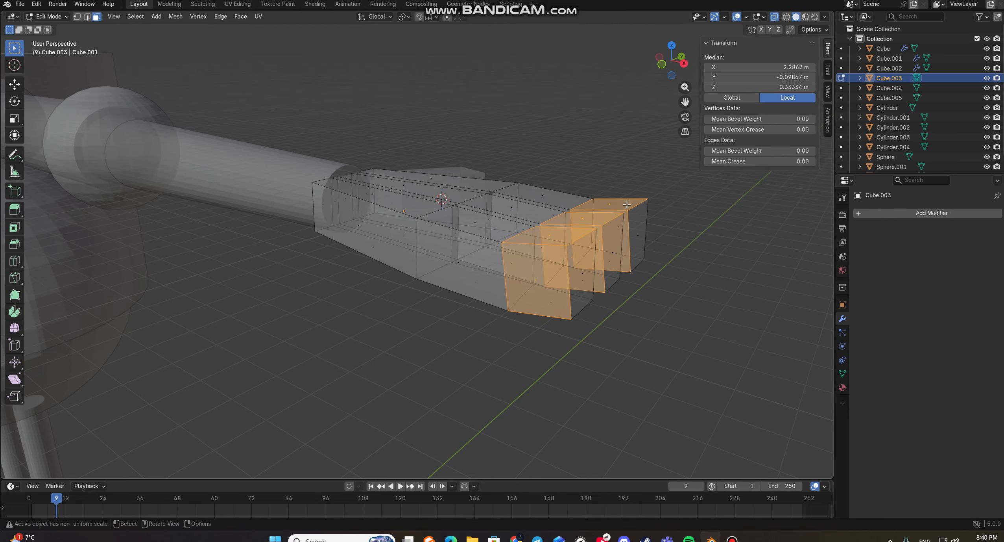
middle_click_drag(429, 175, 428, 210)
left_click(427, 211)
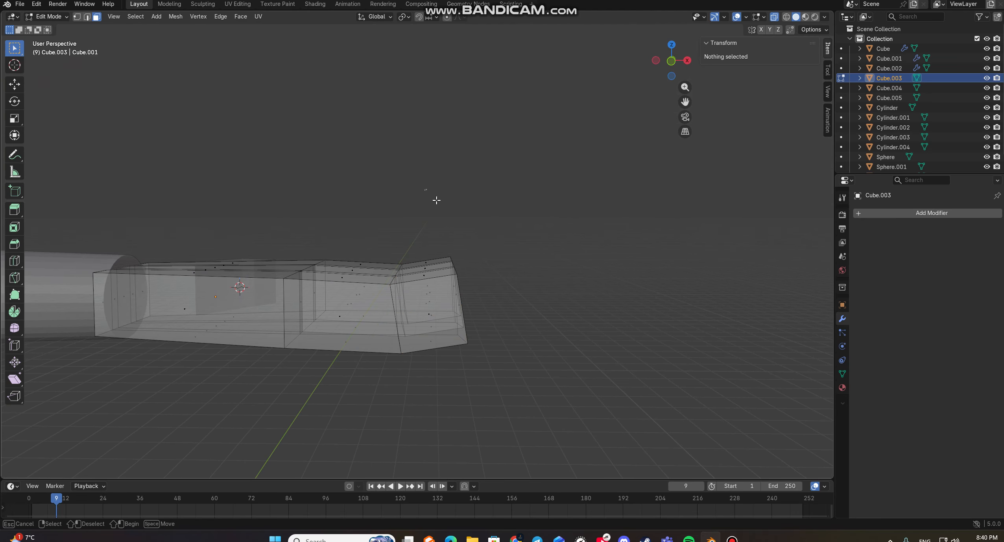
left_click_drag(425, 188, 544, 372)
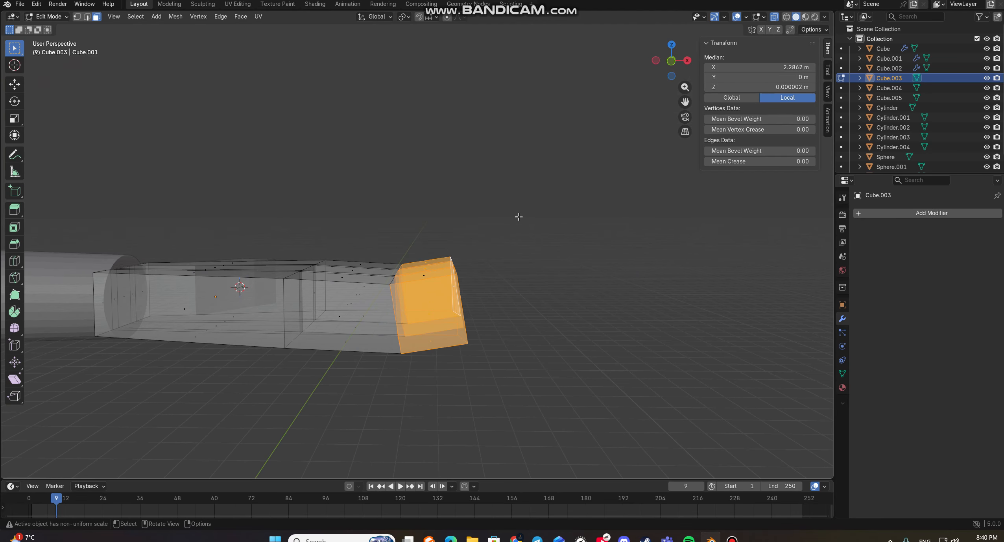
key("KP_1")
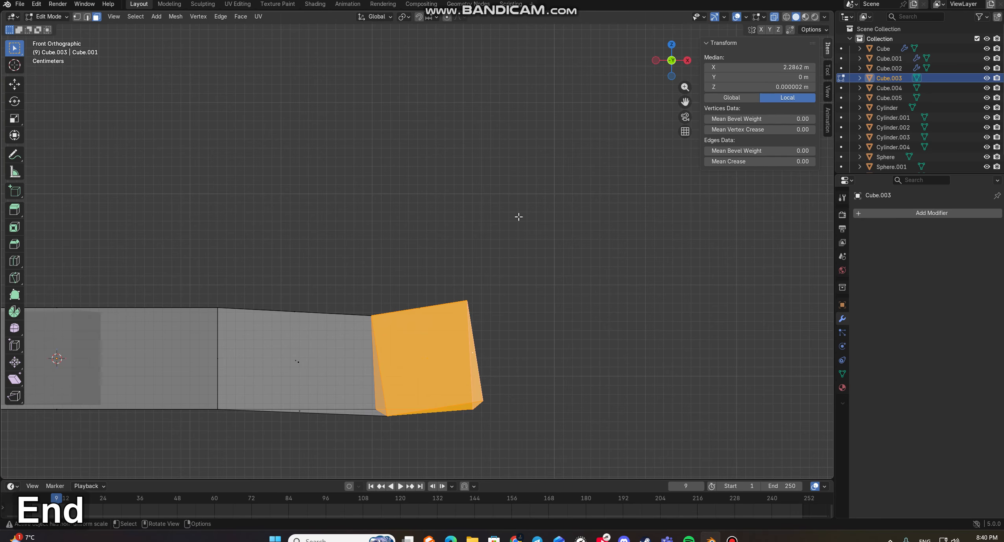
key("g")
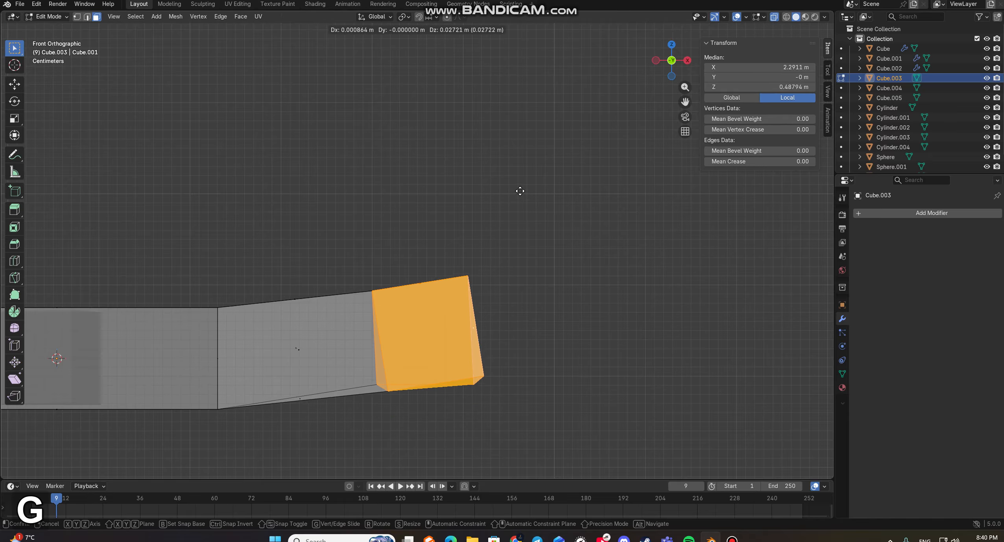
left_click(518, 196)
middle_click_drag(554, 213, 525, 229)
left_click(632, 282)
middle_click_drag(633, 282, 546, 284)
middle_click_drag(558, 345, 433, 241, "shift")
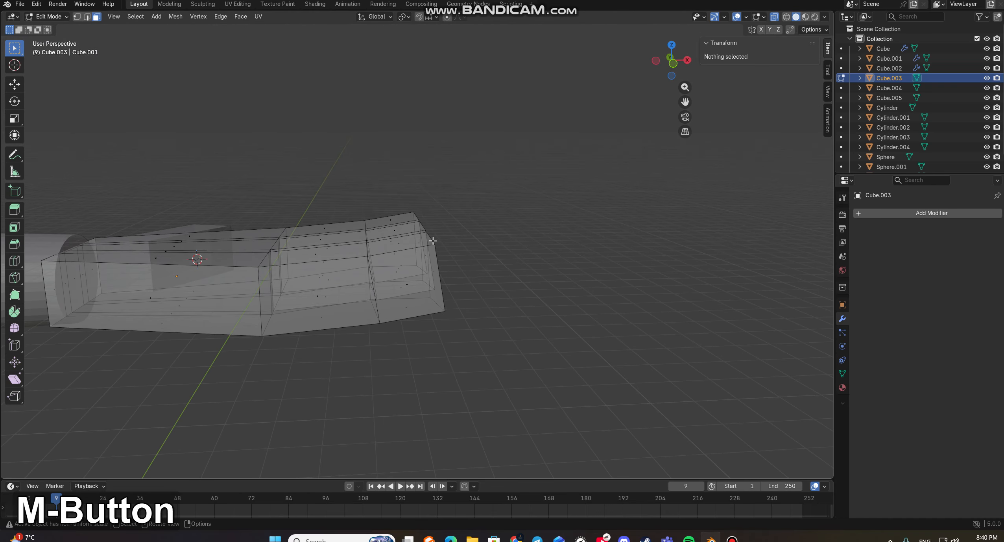
- Select the three complete fingertip segments with X-ray on and rotate them further upward to increase the finger bend
left_click_drag(311, 191, 330, 248)
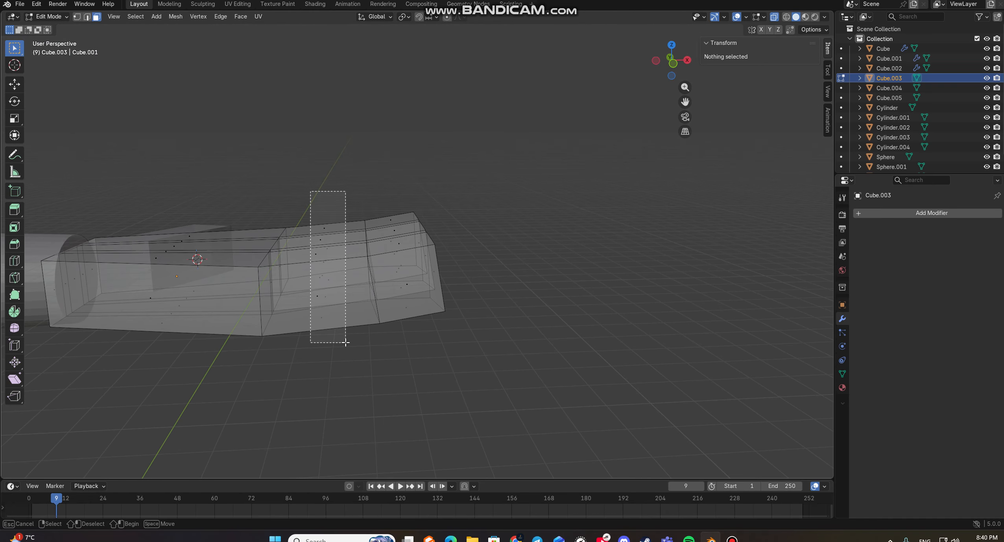
left_click_drag(400, 187, 496, 334)
middle_click_drag(496, 334, 492, 262)
left_click_drag(464, 261, 519, 375)
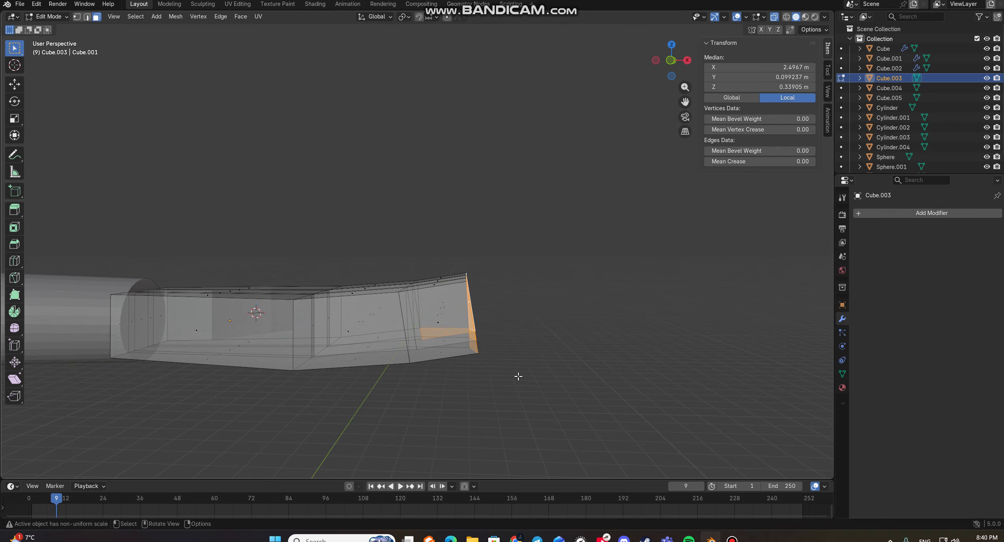
left_click_drag(427, 220, 534, 429)
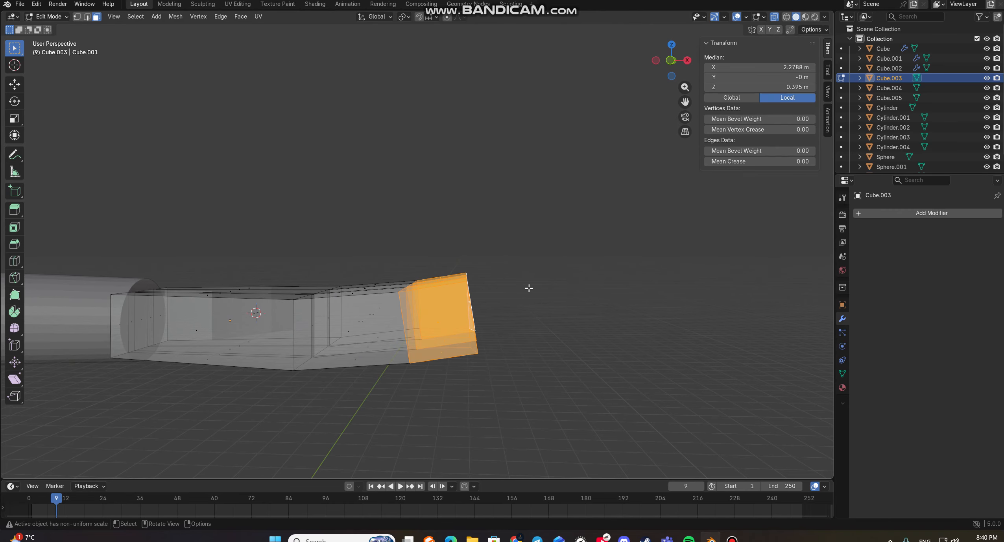
key("r")
left_click(520, 249)
left_click(532, 241)
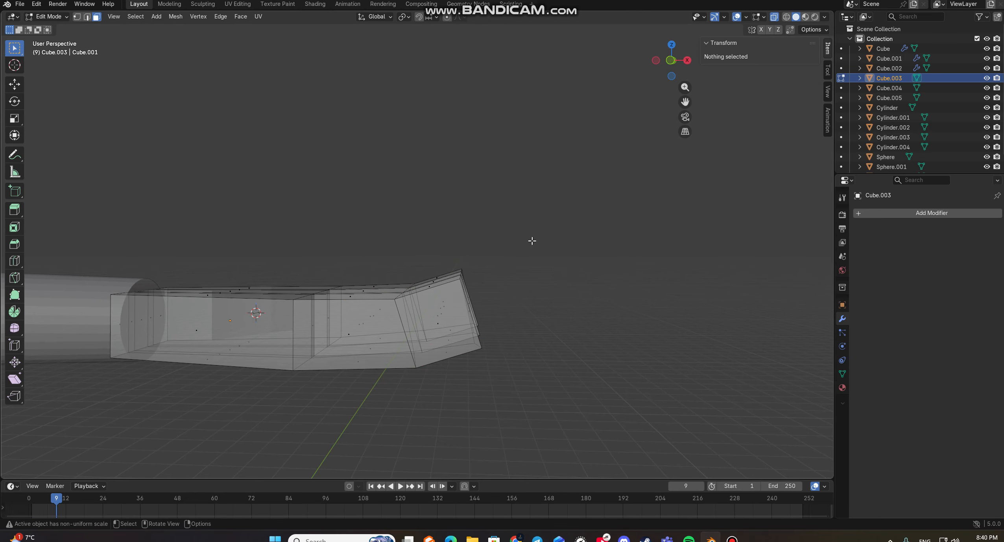
- Reselect the three fingertip segments from a side-on view and raise them slightly
middle_click_drag(532, 240, 392, 269)
left_click_drag(392, 270, 539, 448)
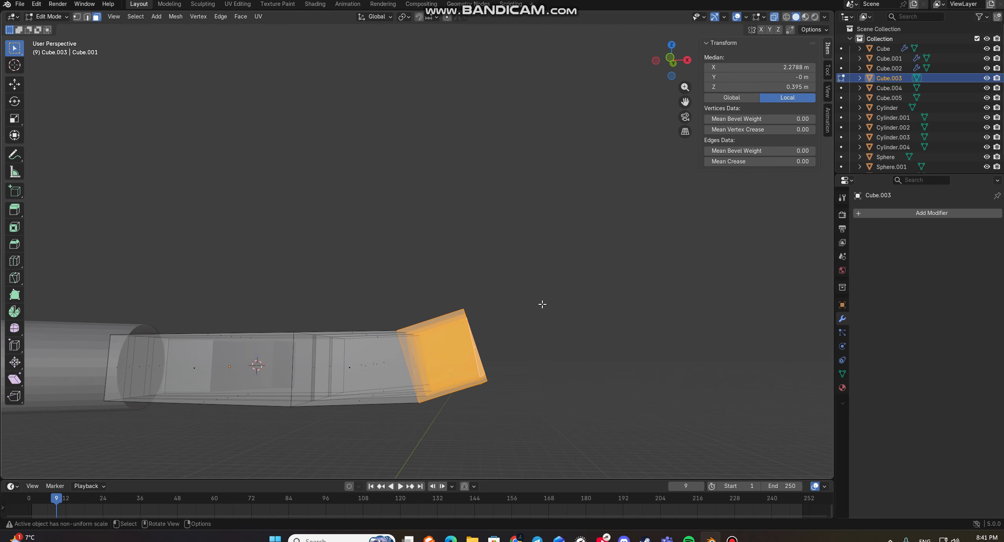
key("g")
left_click(543, 294)
left_click(460, 220)
middle_click_drag(460, 220, 457, 216)
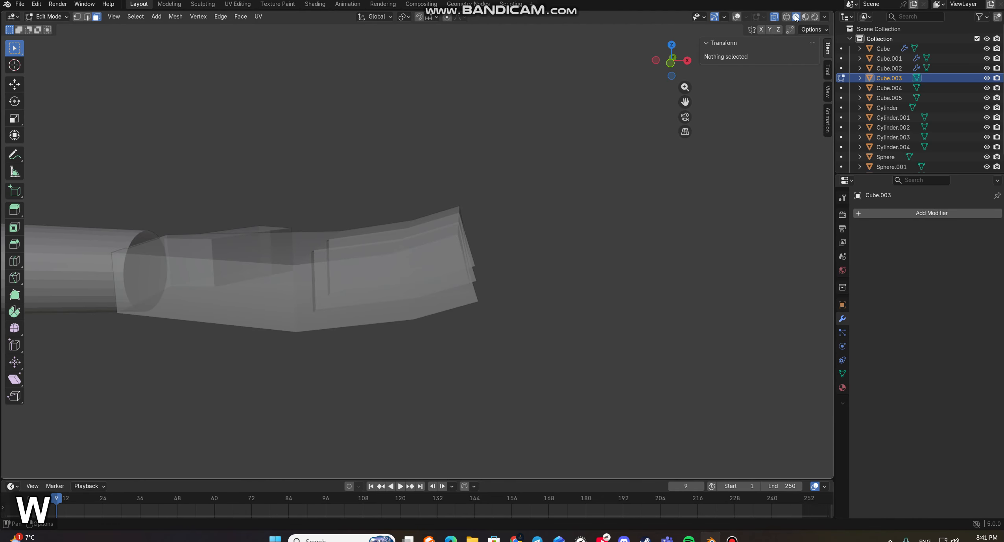
- Turn off X-ray, restore the viewport overlays and set the selection tool back to box select
left_click(772, 18)
left_click(734, 20)
key("w")
middle_click_drag(494, 209, 484, 173)
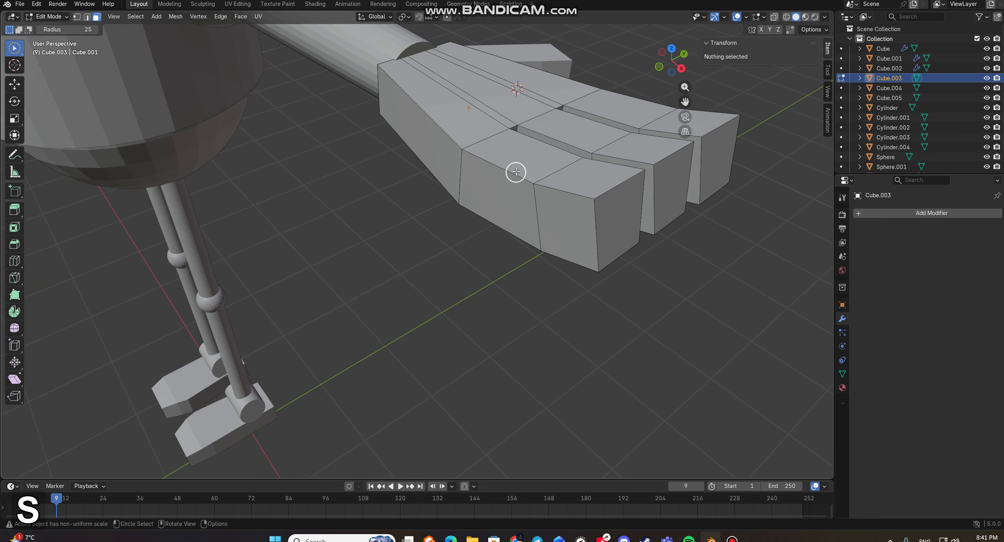
key("w")
key("w")
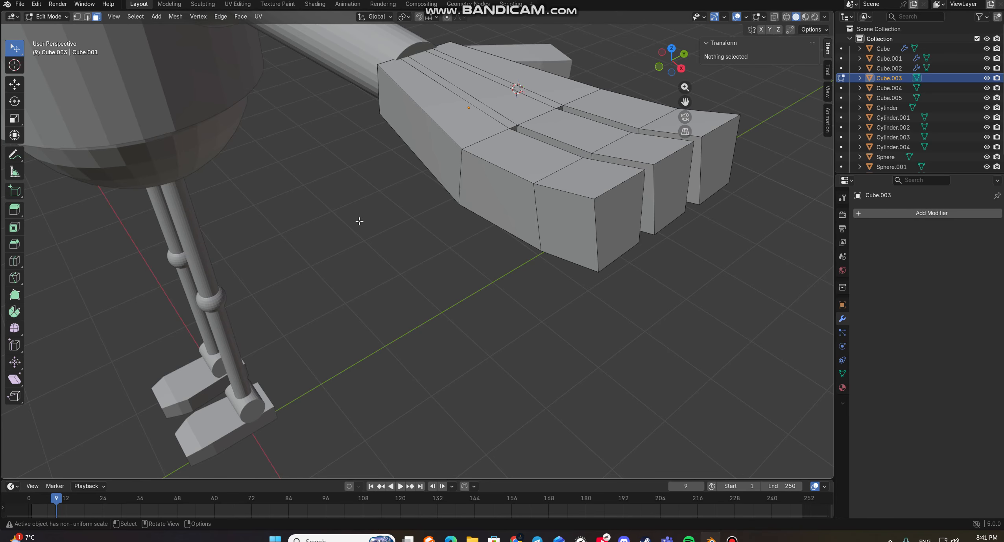
key("w")
middle_click_drag(464, 258, 490, 296, "shift")
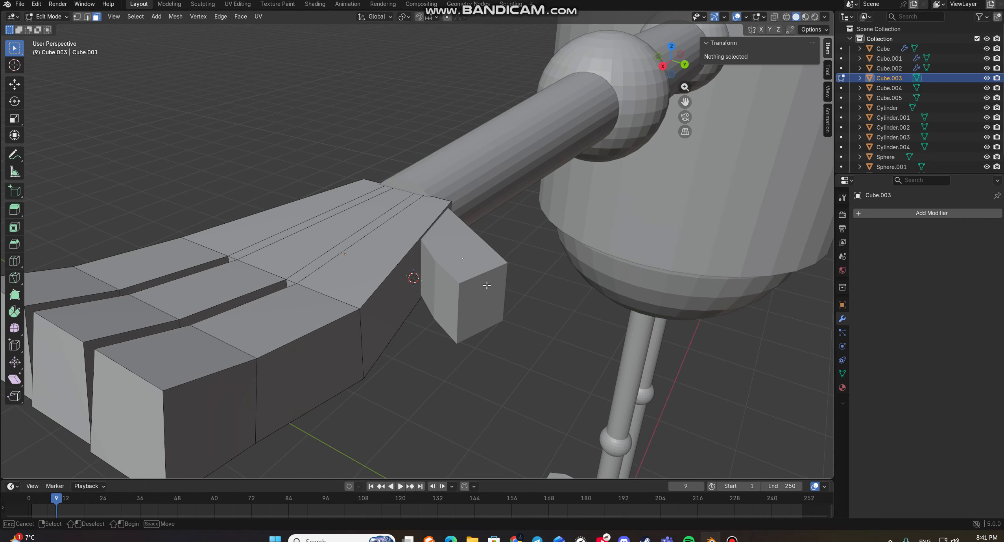
- Switch editing from the hand to the thumb, select its end segment's visible faces and rotate them 10.6° in the current view
left_click_drag(487, 285, 555, 363)
key("Tab")
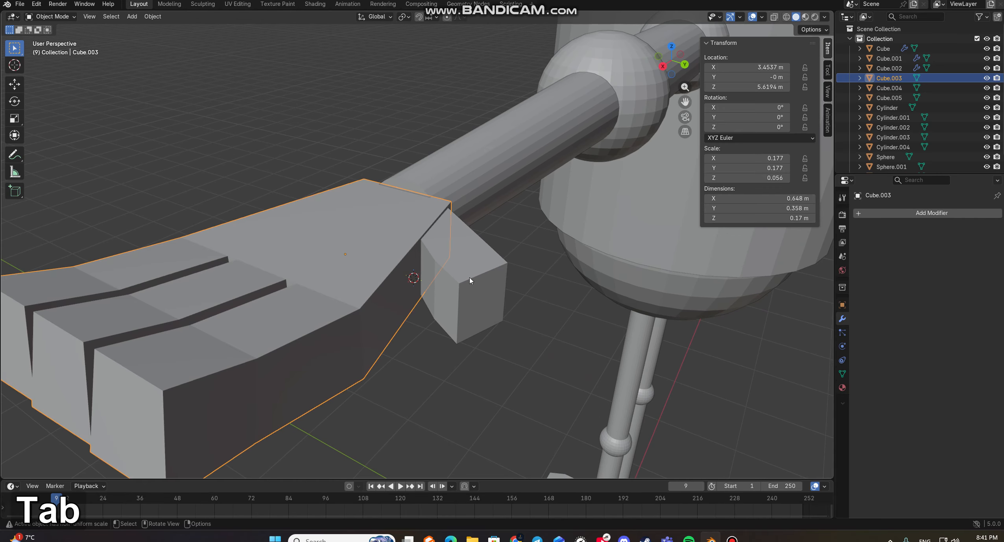
left_click(474, 285)
middle_click_drag(530, 301, 421, 271)
key("Tab")
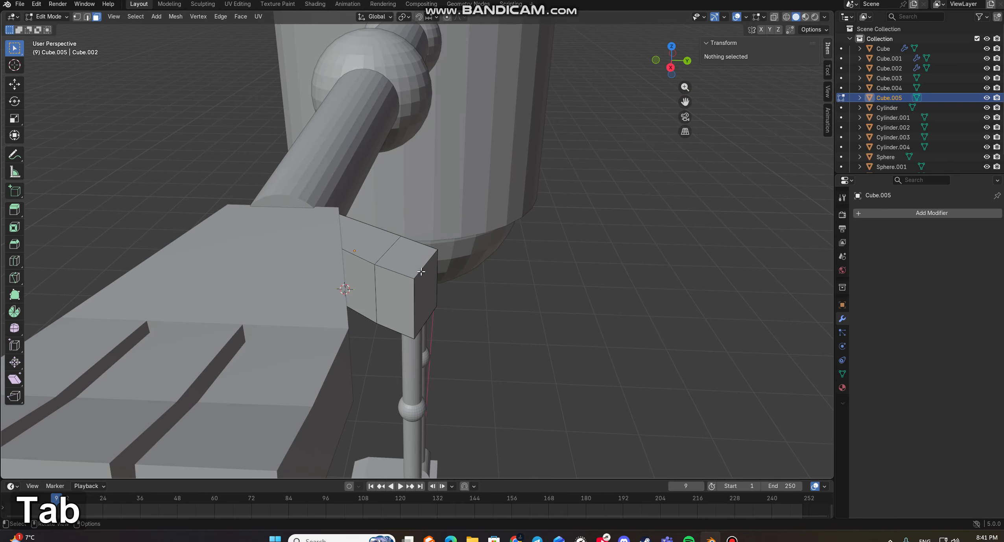
key("a")
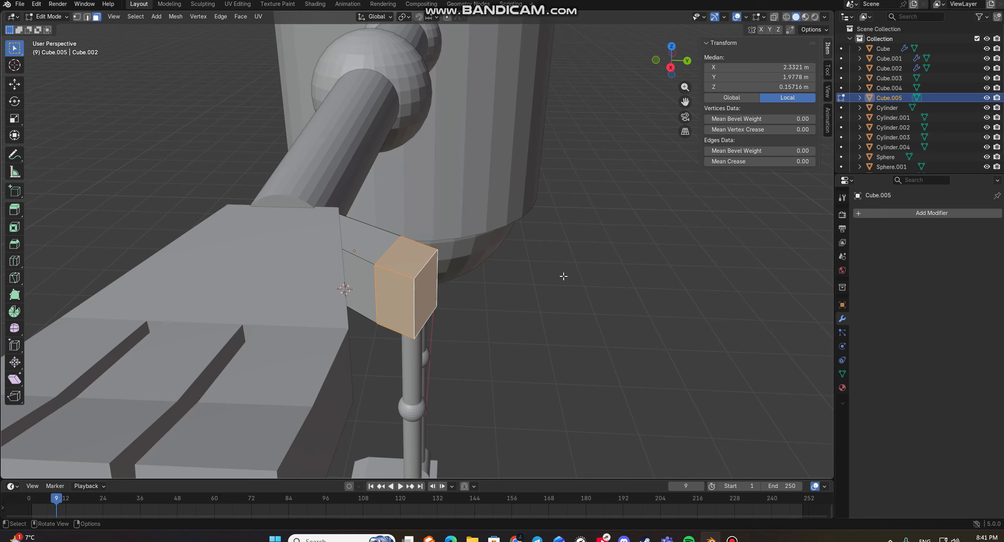
key("r")
left_click(553, 248)
middle_click_drag(550, 302, 319, 272)
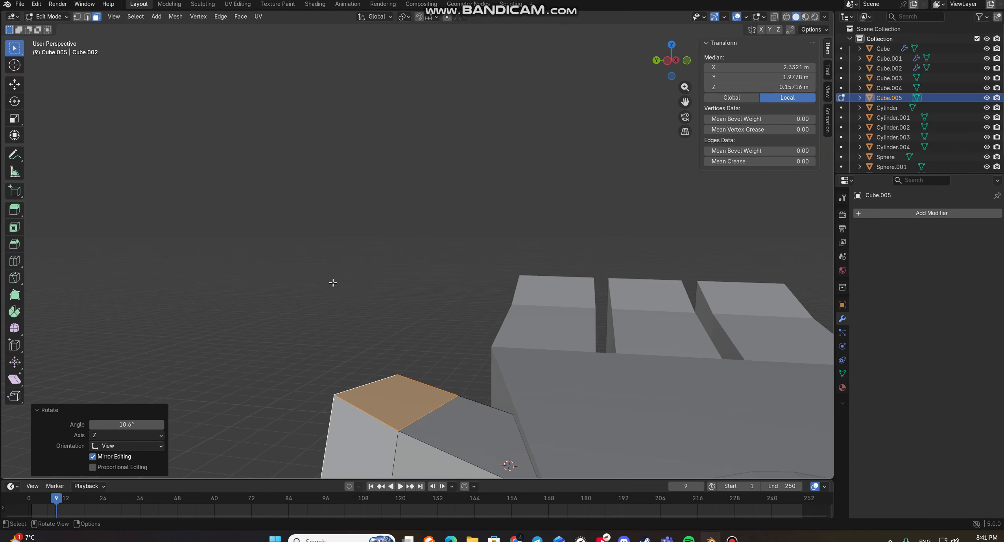
left_click(409, 283)
middle_click_drag(410, 282, 359, 291)
middle_click_drag(461, 286, 354, 291)
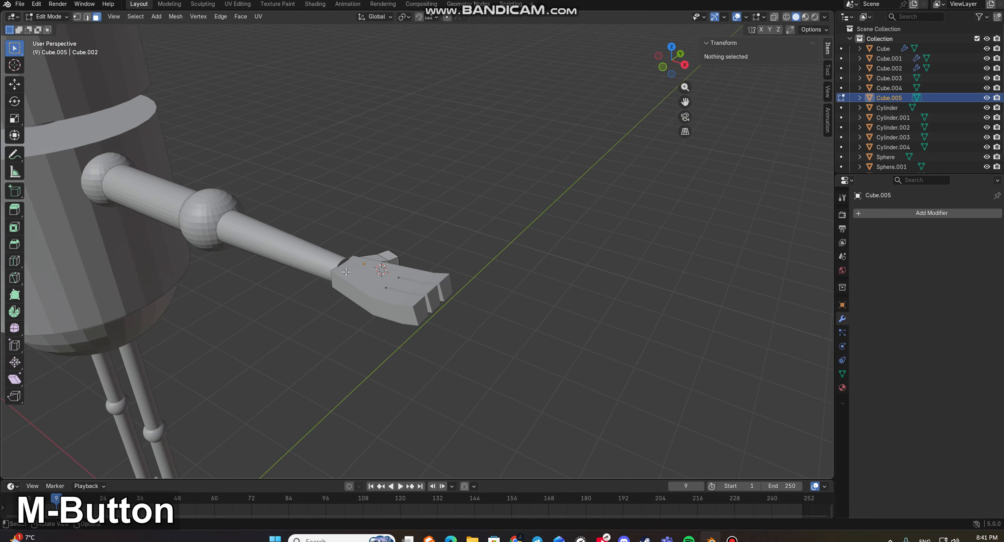
- Edit the forearm cylinder and scale its wrist-end face to 0.656 so it fits inside the hand, returning to Object Mode
scroll(254, 301, "up", 5)
scroll(322, 234, "down", 2)
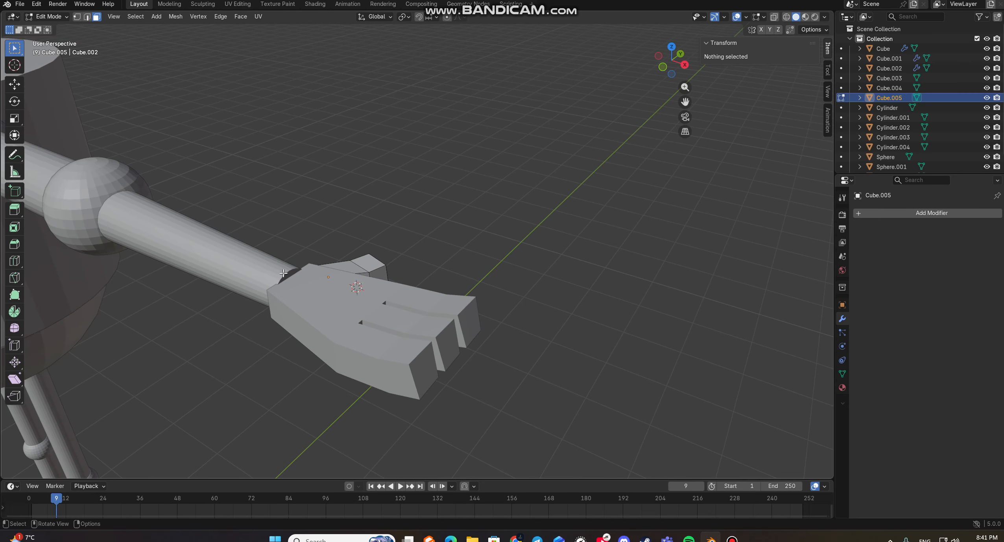
key("Tab")
left_click(260, 267)
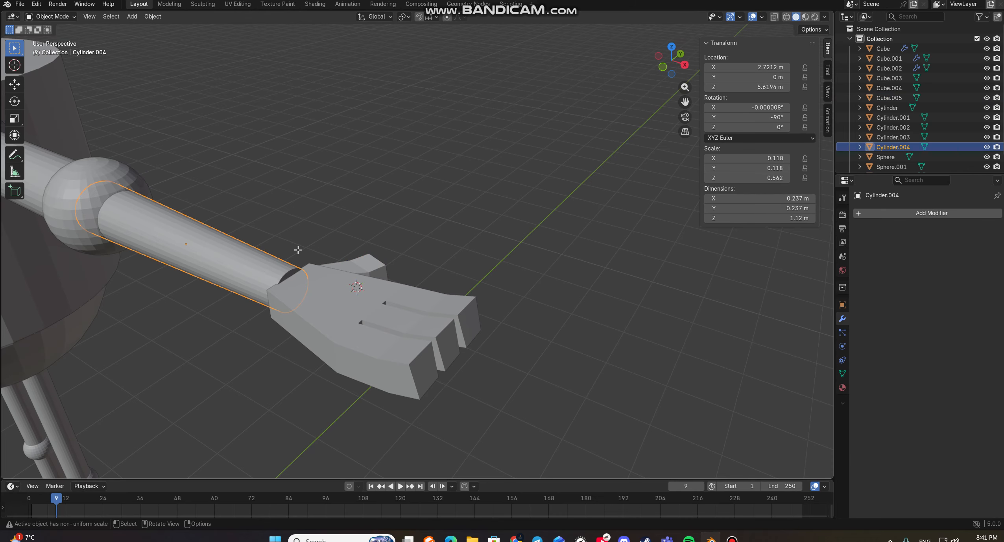
key("Tab")
left_click(291, 274)
key("s")
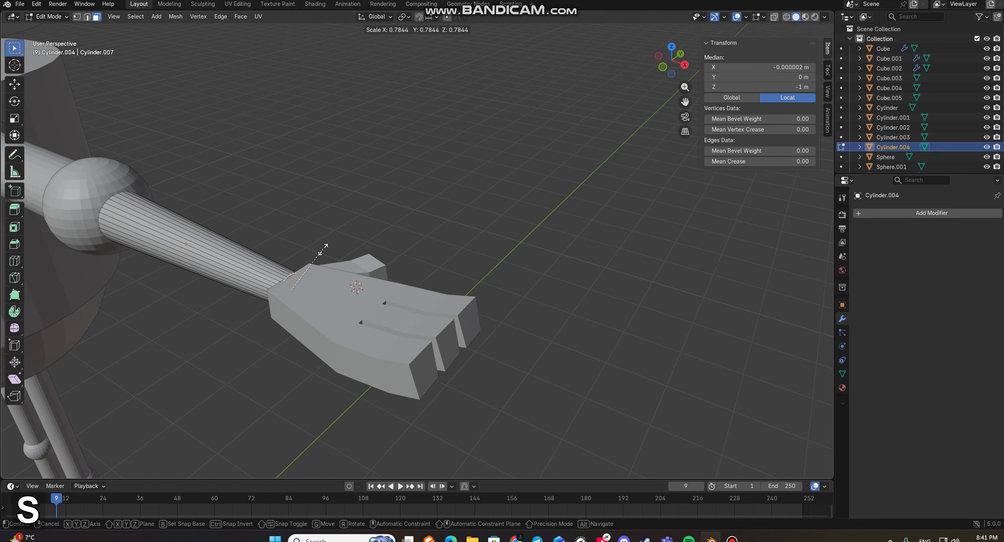
left_click(316, 255)
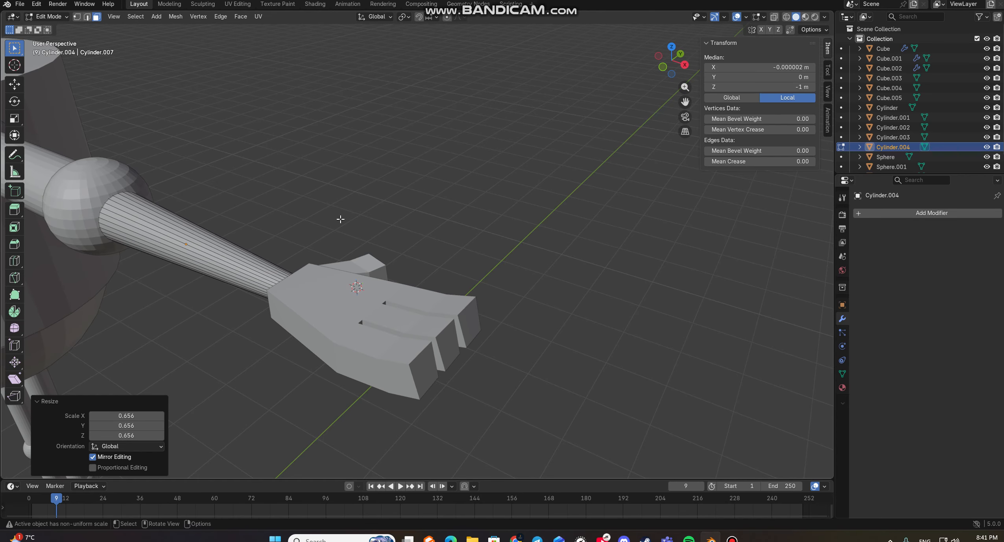
left_click(345, 217)
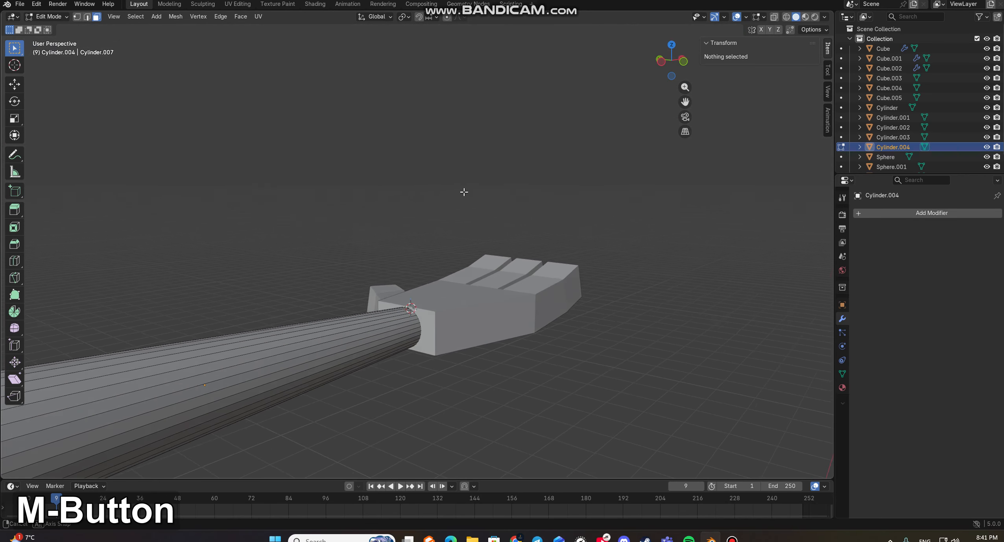
key("Tab")
scroll(361, 213, "down", 3)
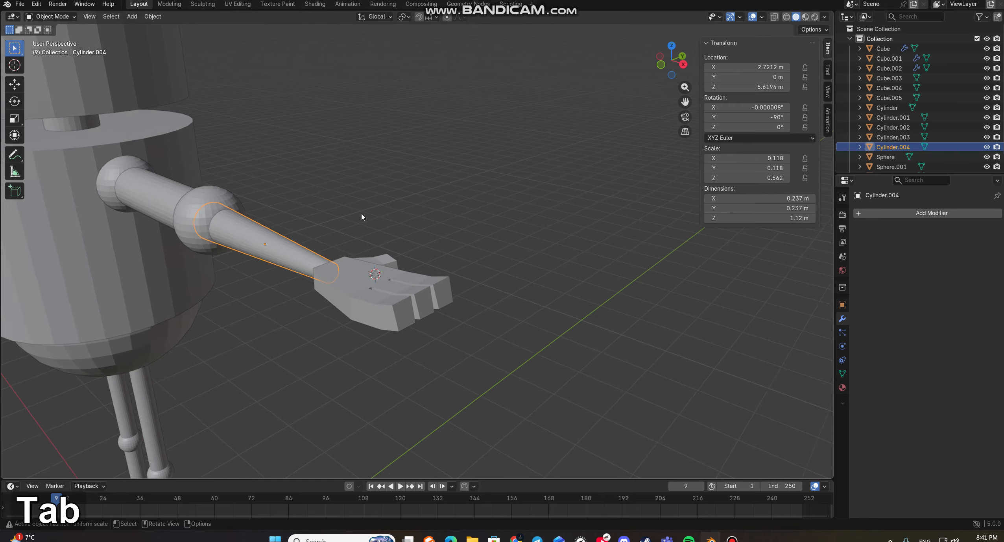